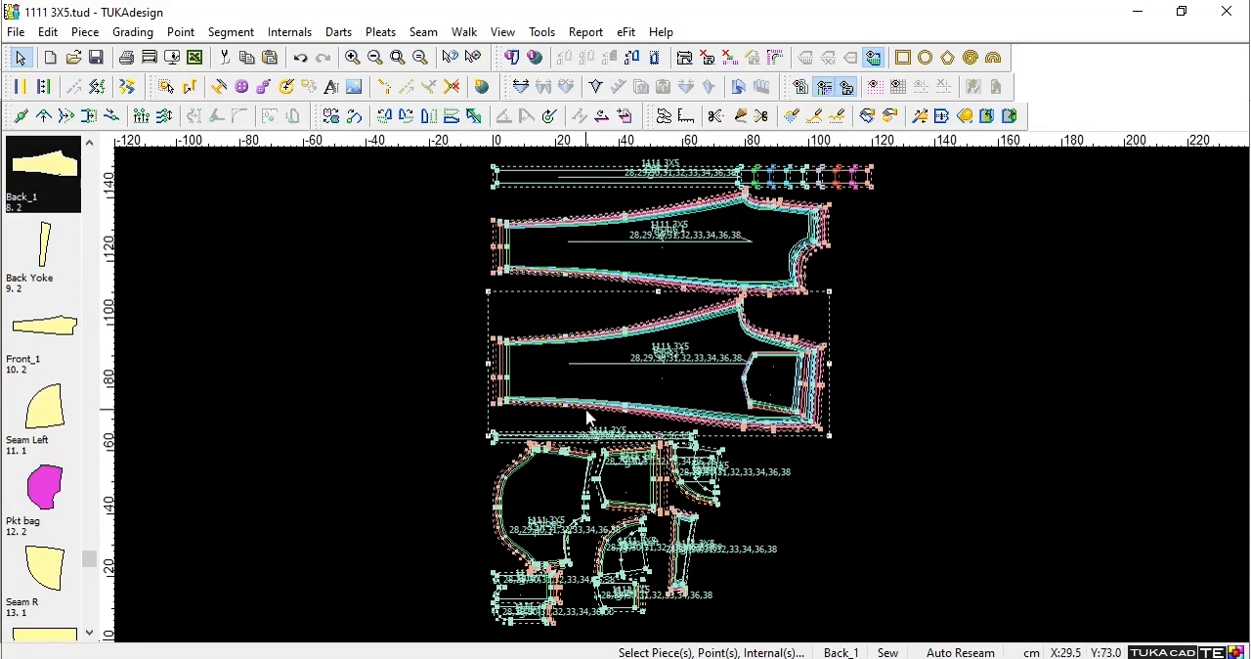
Switch to TUKAmark and define a new marker with a width (Y) of 56 inches.
{"action": "left_click", "coordinate": [712, 658]}
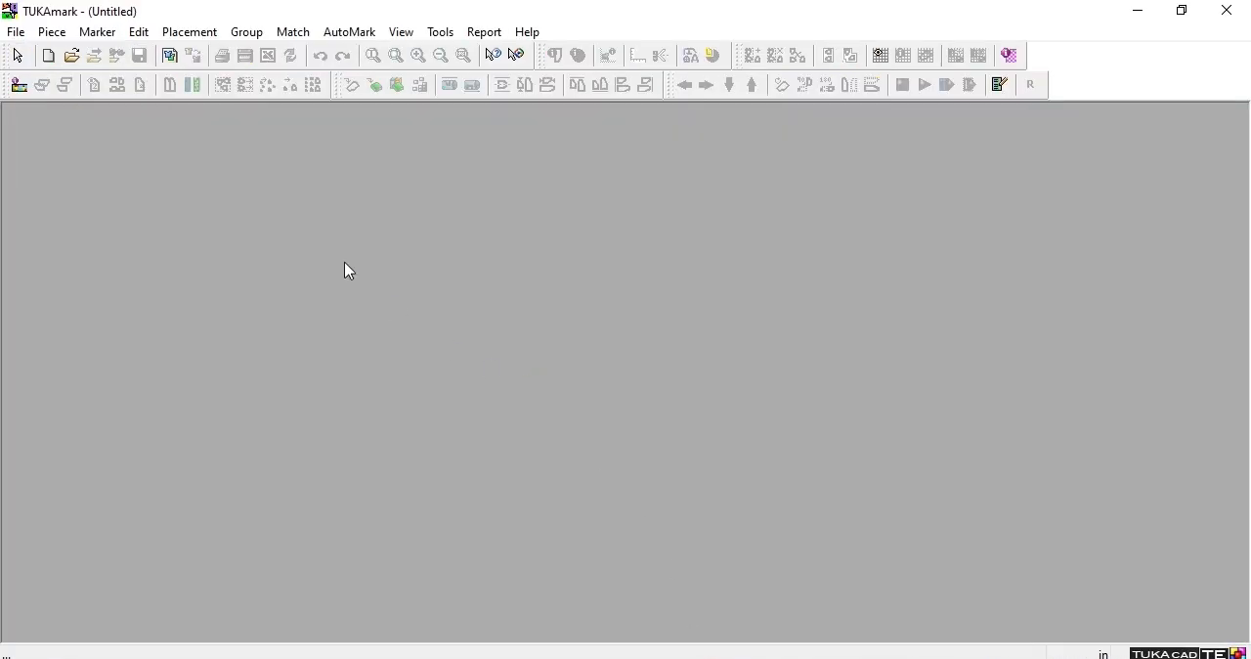
{"action": "left_click", "coordinate": [96, 36]}
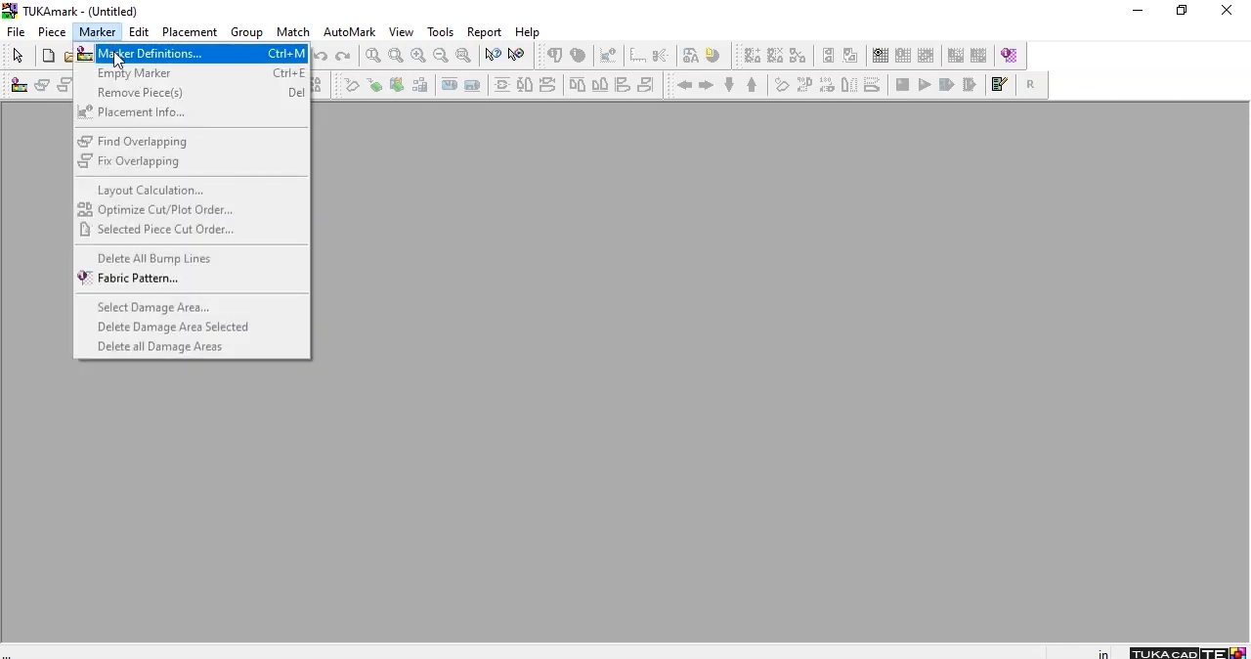
{"action": "left_click", "coordinate": [113, 53]}
{"action": "double_click", "coordinate": [188, 129]}
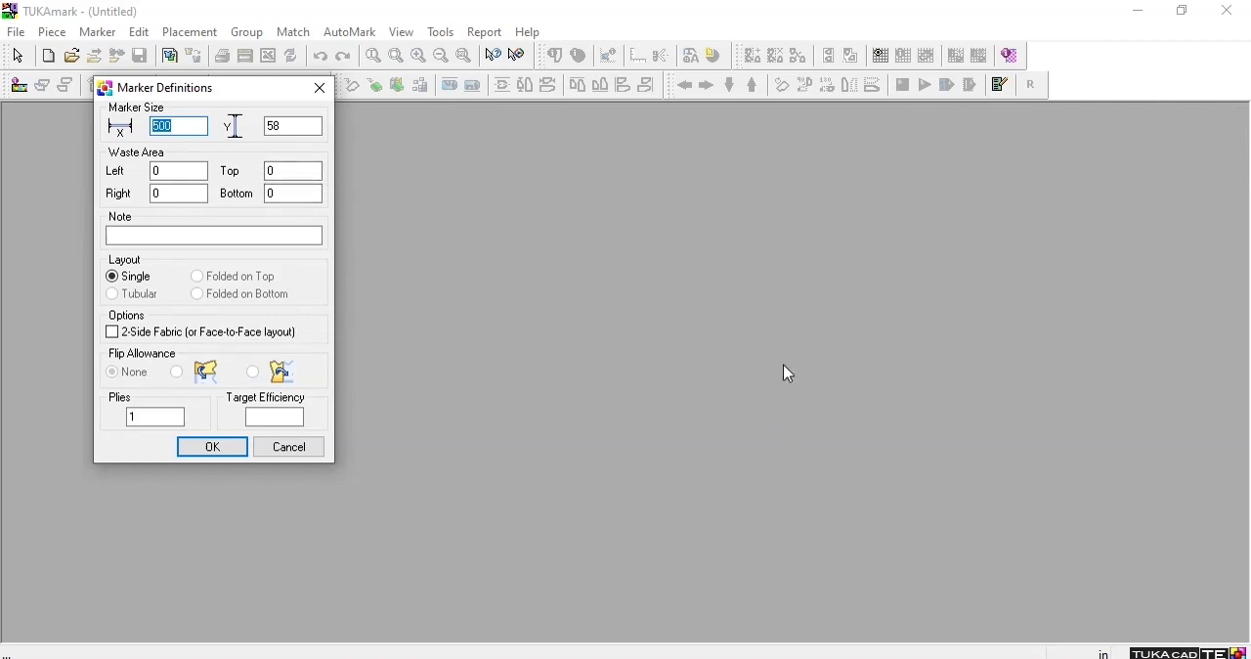
{"action": "left_click", "coordinate": [284, 127]}
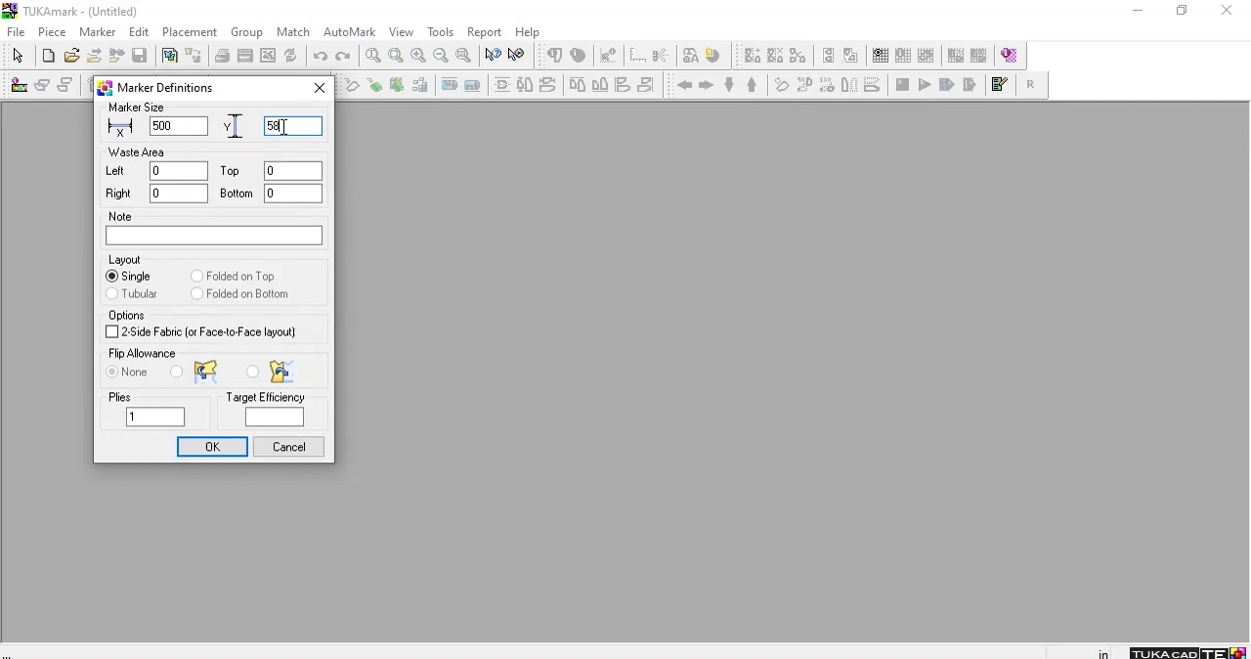
{"action": "double_click", "coordinate": [293, 126]}
{"action": "type", "text": "56"}
{"action": "left_click", "coordinate": [213, 446]}
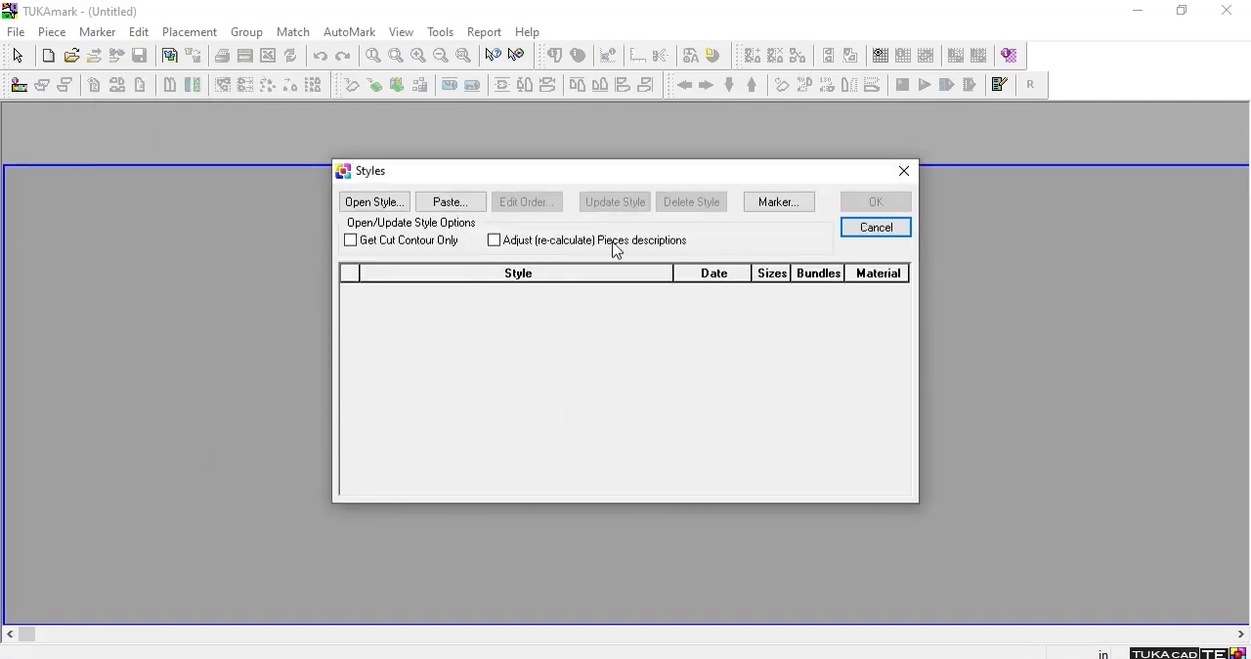
Open the style file 1111 3X5 for the marker.
{"action": "left_click_drag", "start_coordinate": [584, 174], "coordinate": [544, 196]}
{"action": "left_click", "coordinate": [335, 233]}
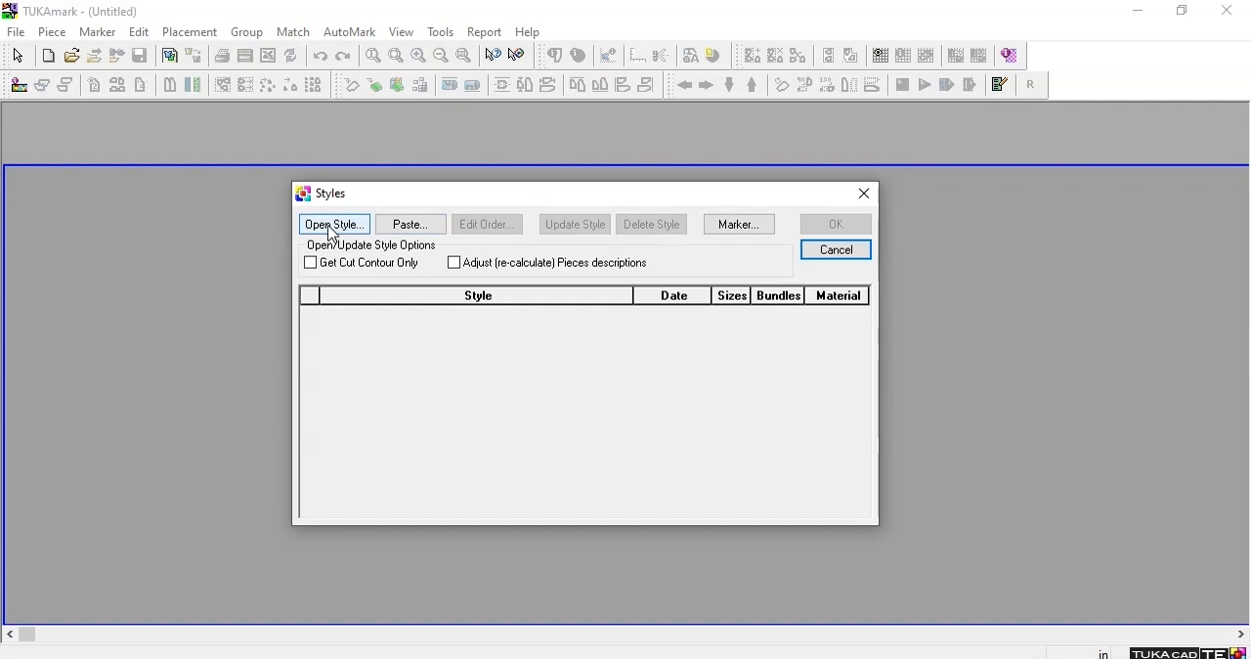
{"action": "left_click", "coordinate": [333, 231]}
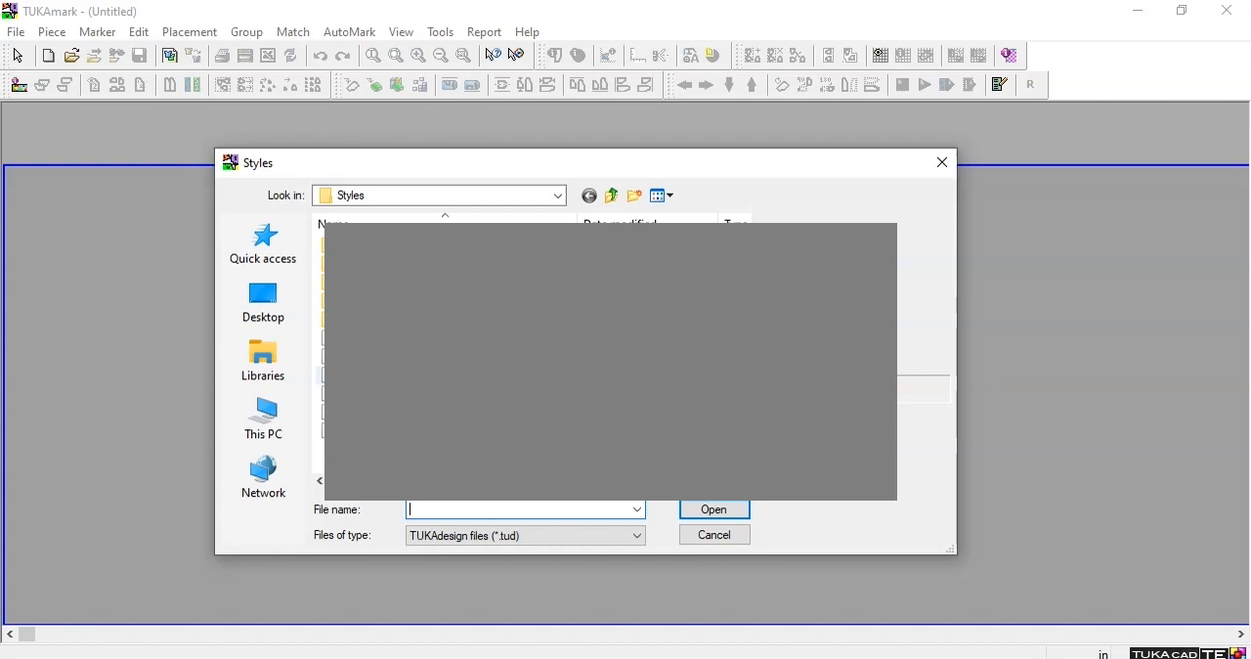
{"action": "left_click", "coordinate": [321, 375]}
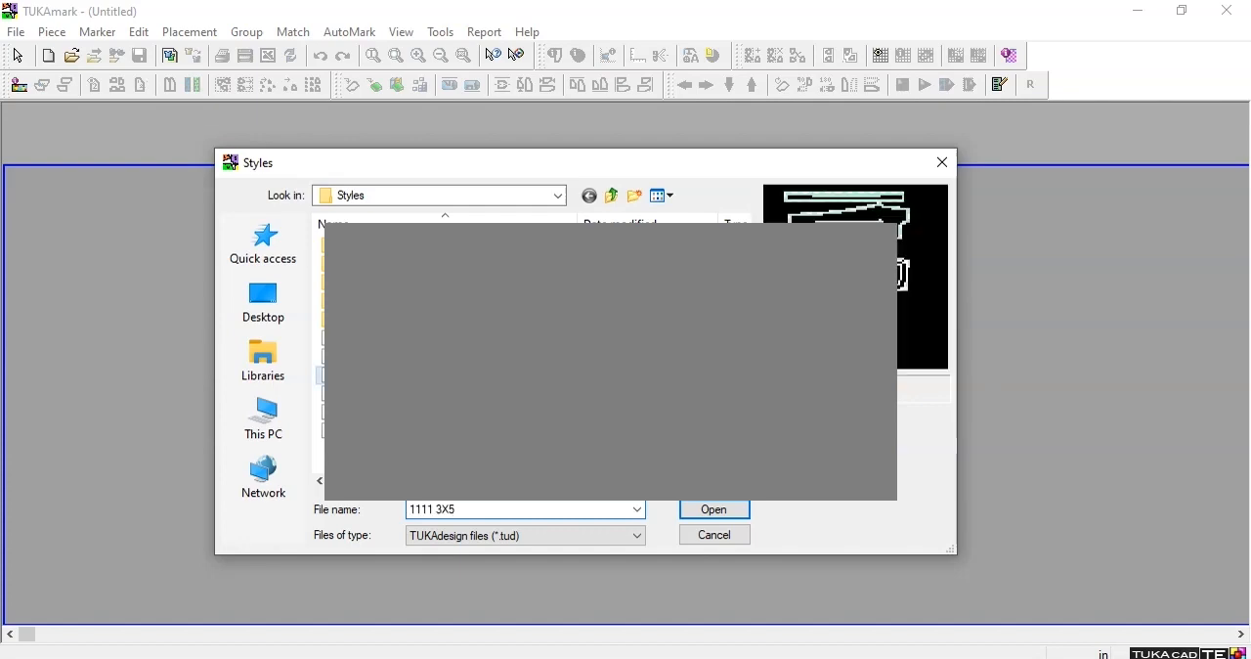
{"action": "left_click", "coordinate": [714, 510]}
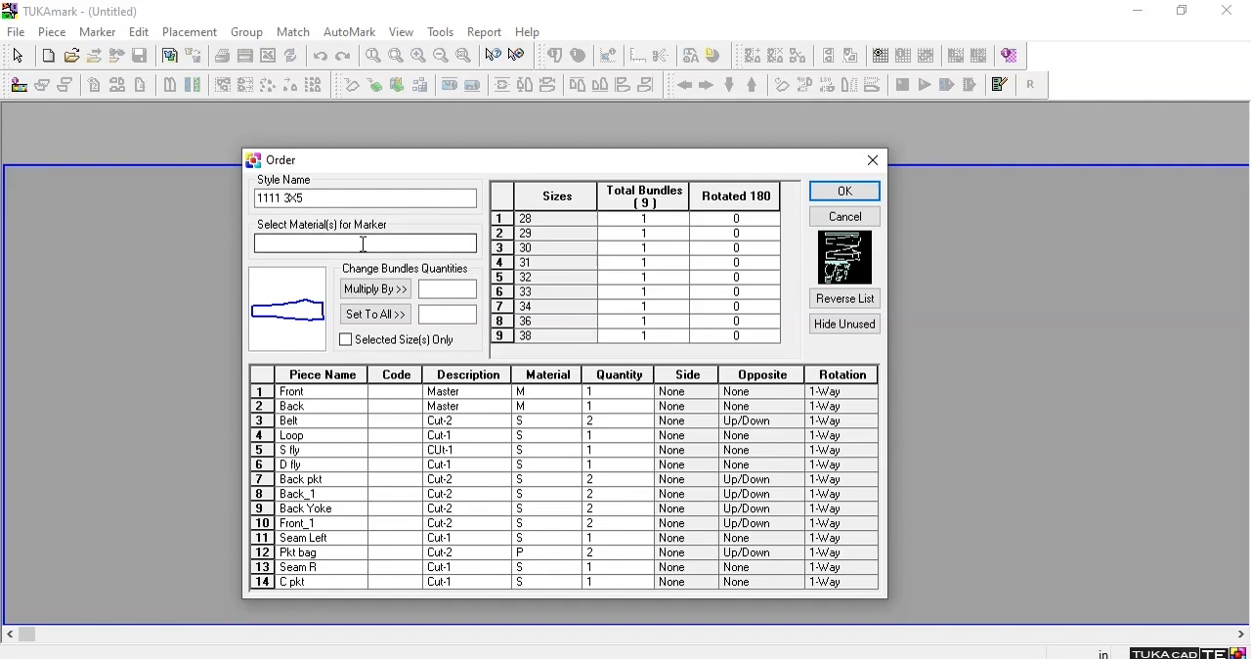
Set the material for the marker to s in the order.
{"action": "left_click", "coordinate": [433, 243]}
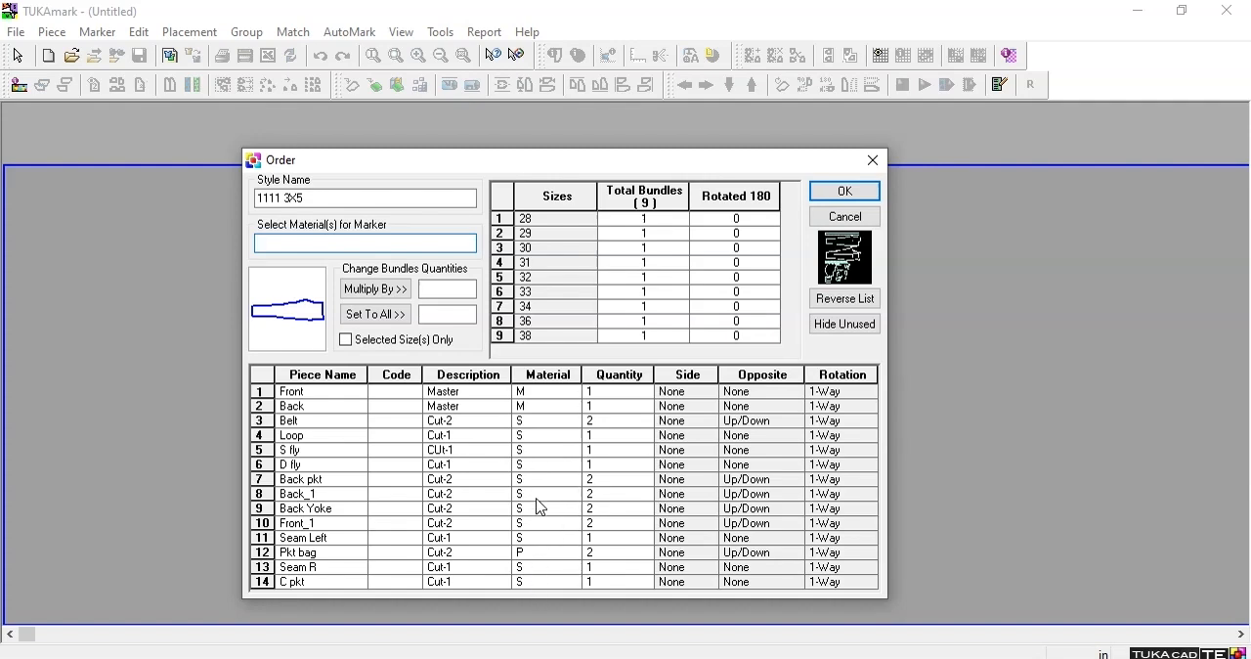
{"action": "left_click", "coordinate": [539, 552]}
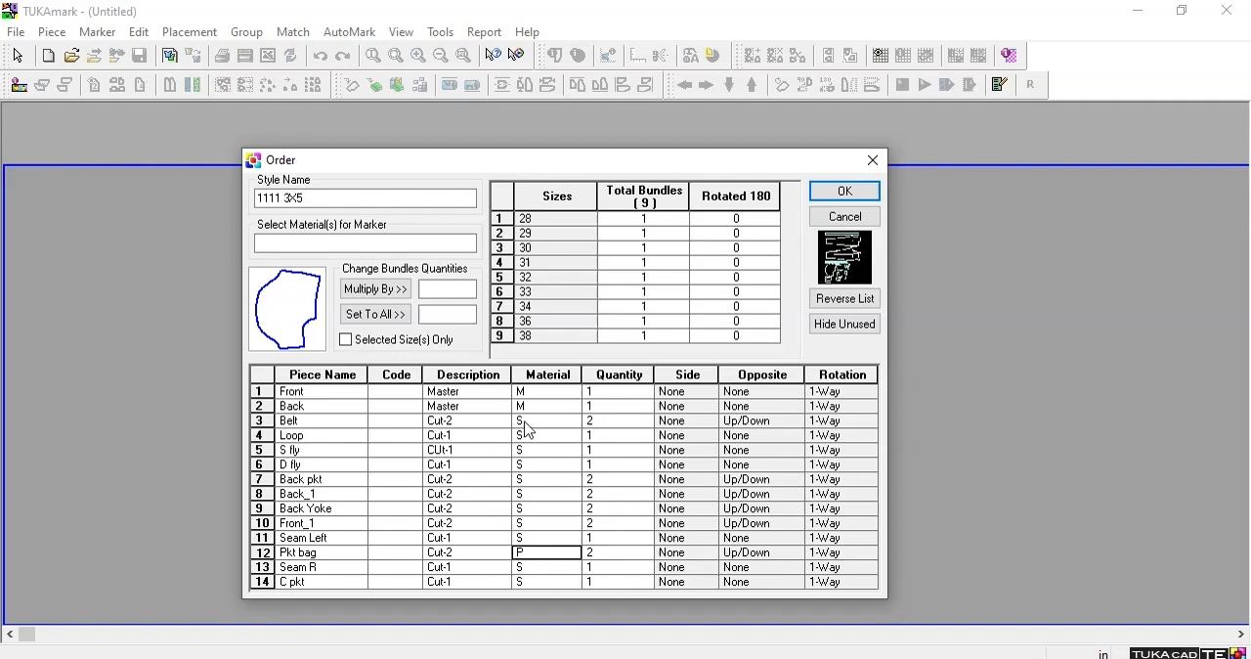
{"action": "left_click", "coordinate": [332, 243]}
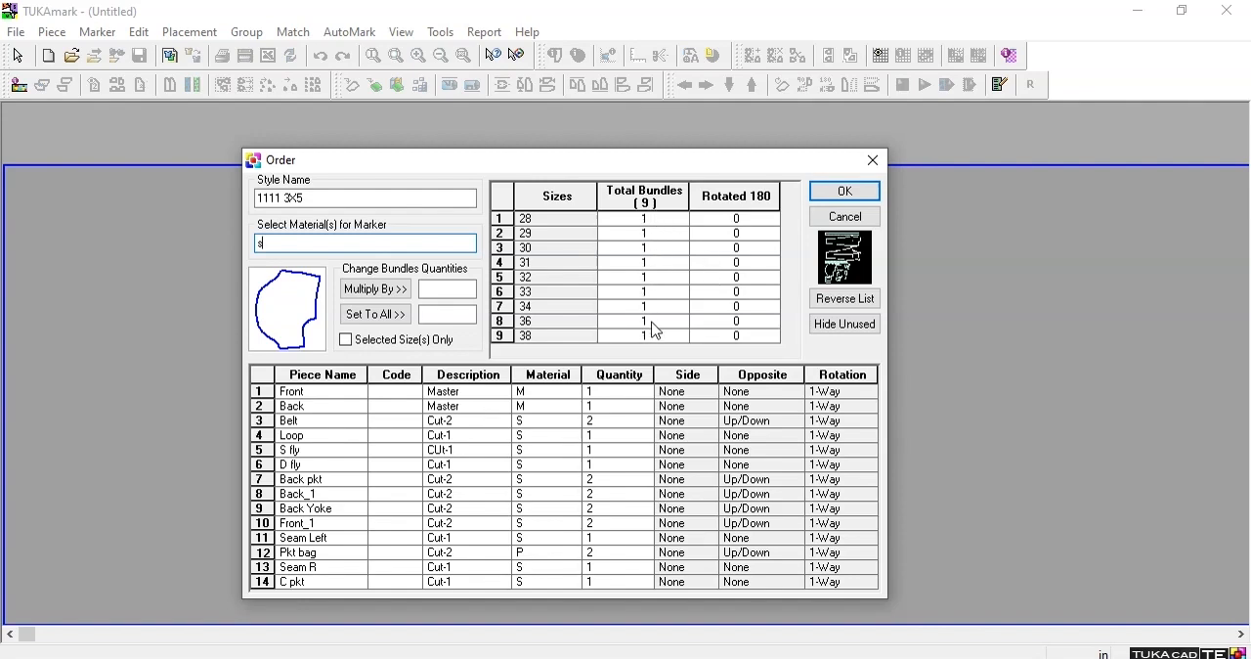
{"action": "left_click", "coordinate": [656, 218]}
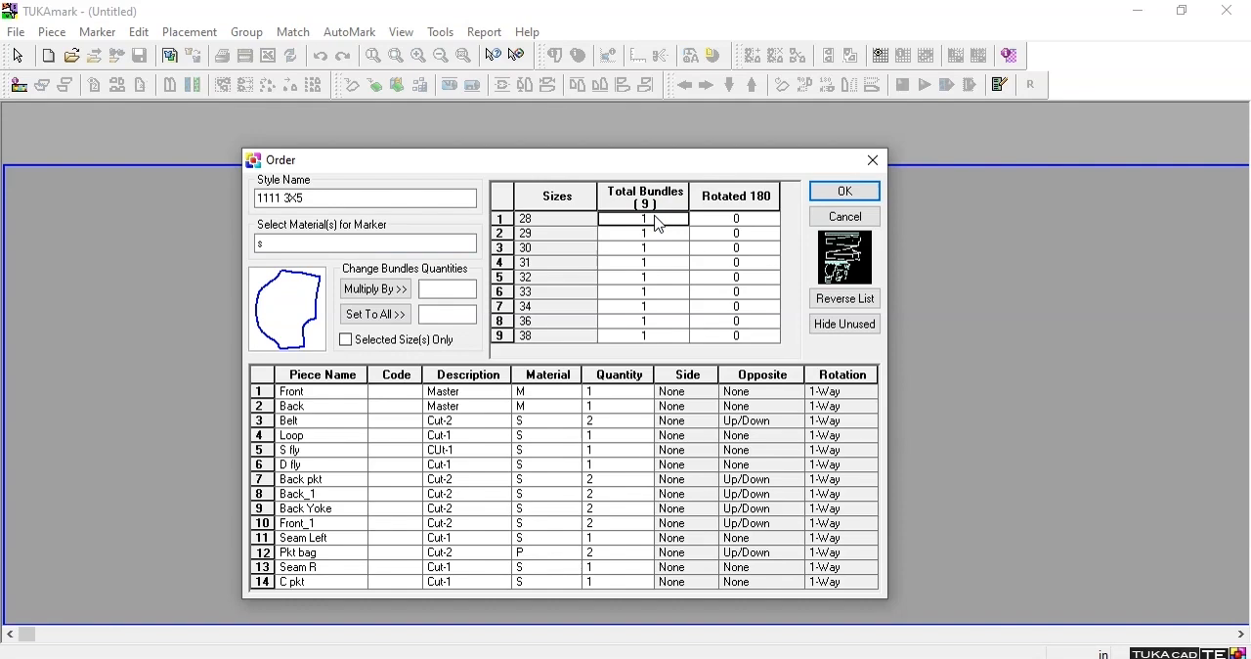
{"action": "left_click", "coordinate": [650, 323]}
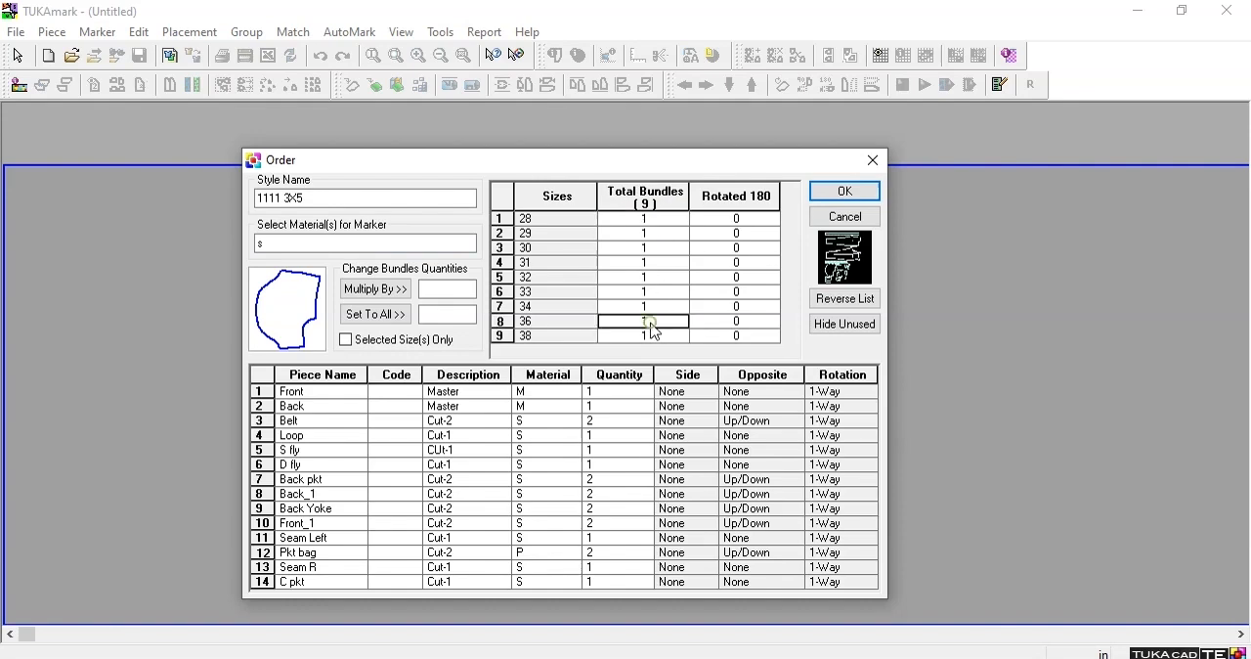
{"action": "left_click", "coordinate": [655, 293]}
{"action": "left_click", "coordinate": [655, 263]}
{"action": "left_click", "coordinate": [657, 235]}
{"action": "left_click", "coordinate": [656, 221]}
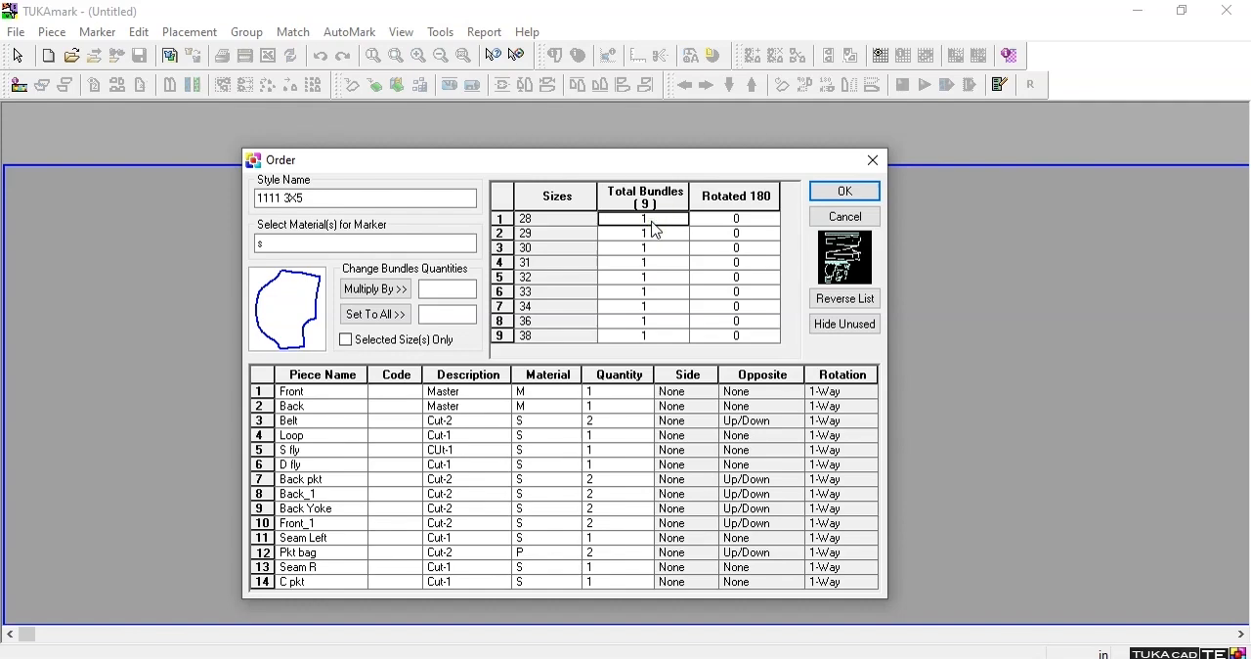
{"action": "type", "text": "0"}
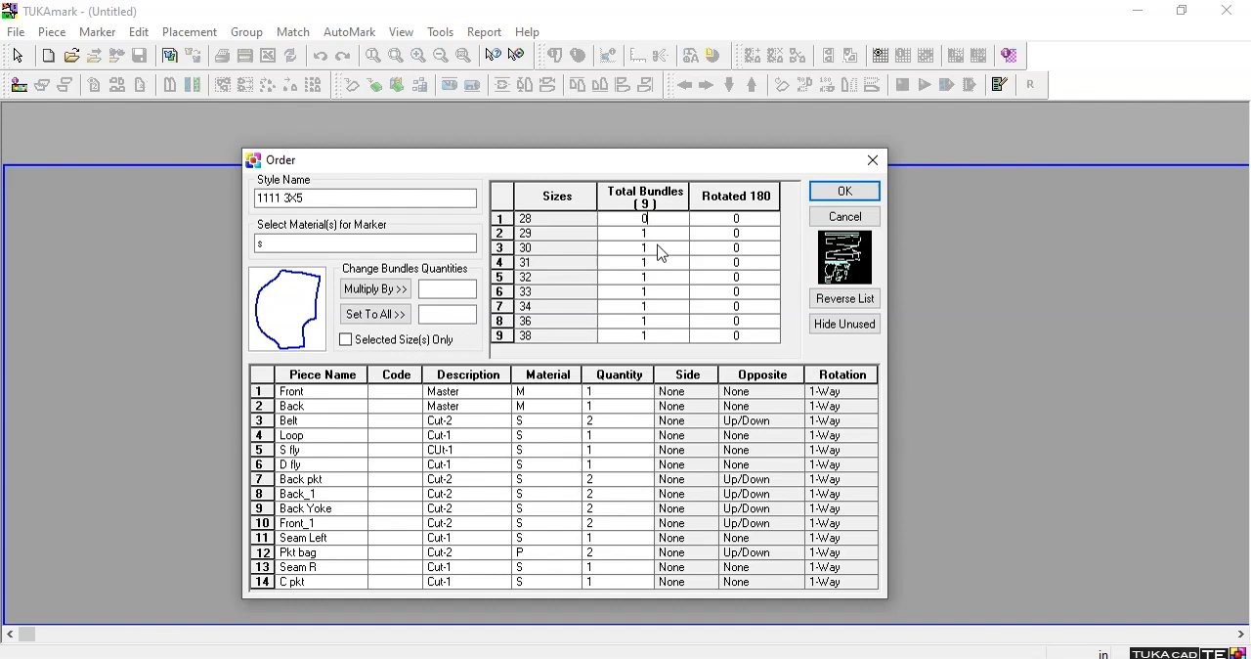
{"action": "left_click", "coordinate": [653, 218]}
{"action": "type", "text": "1"}
Set the total bundles to 0 for sizes 29, 31 and 33.
{"action": "left_click", "coordinate": [657, 235]}
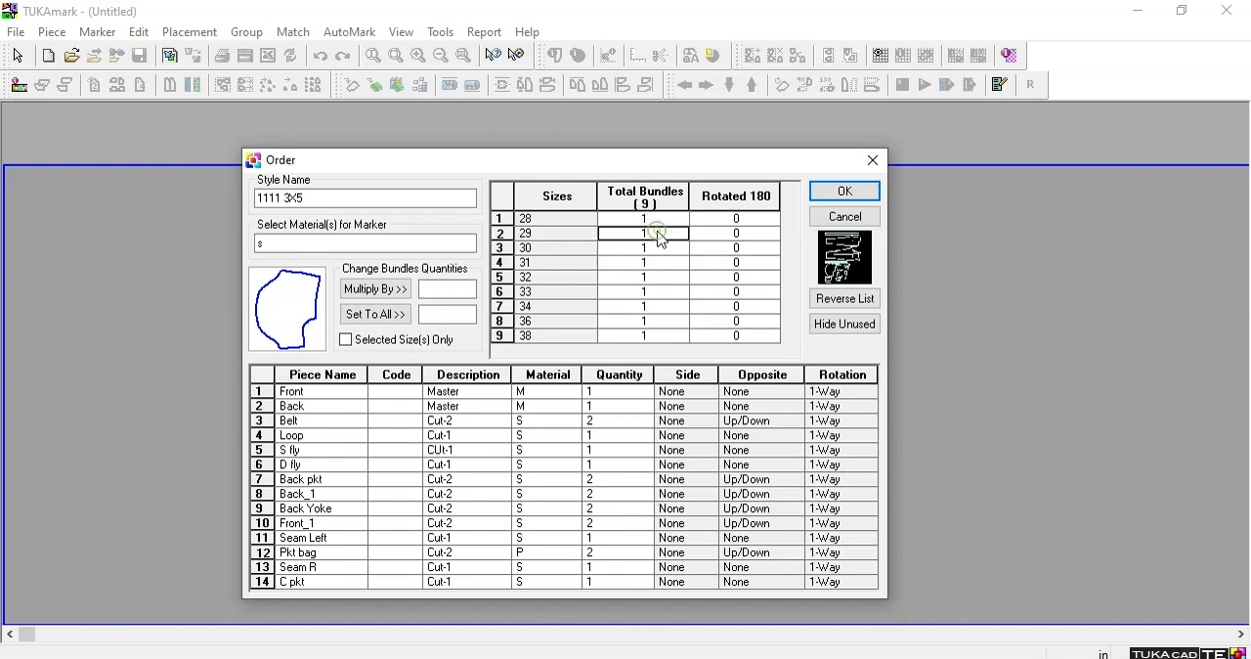
{"action": "type", "text": "0"}
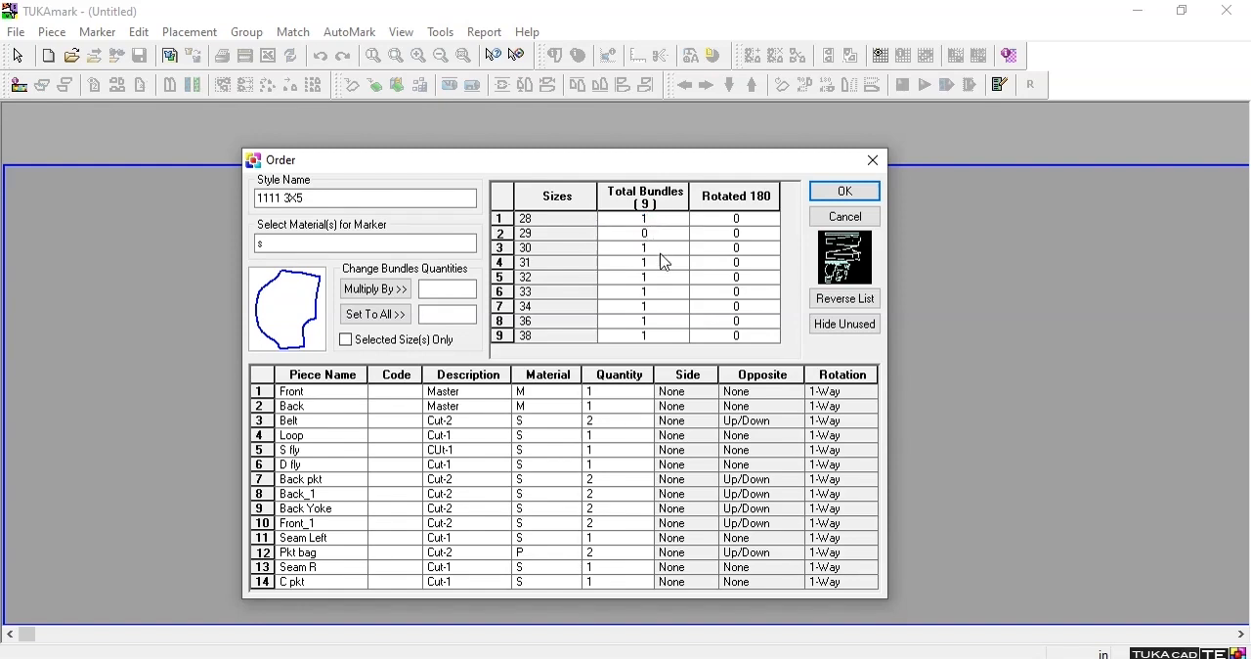
{"action": "left_click", "coordinate": [660, 262]}
{"action": "type", "text": "0"}
{"action": "left_click", "coordinate": [665, 292]}
{"action": "type", "text": "0"}
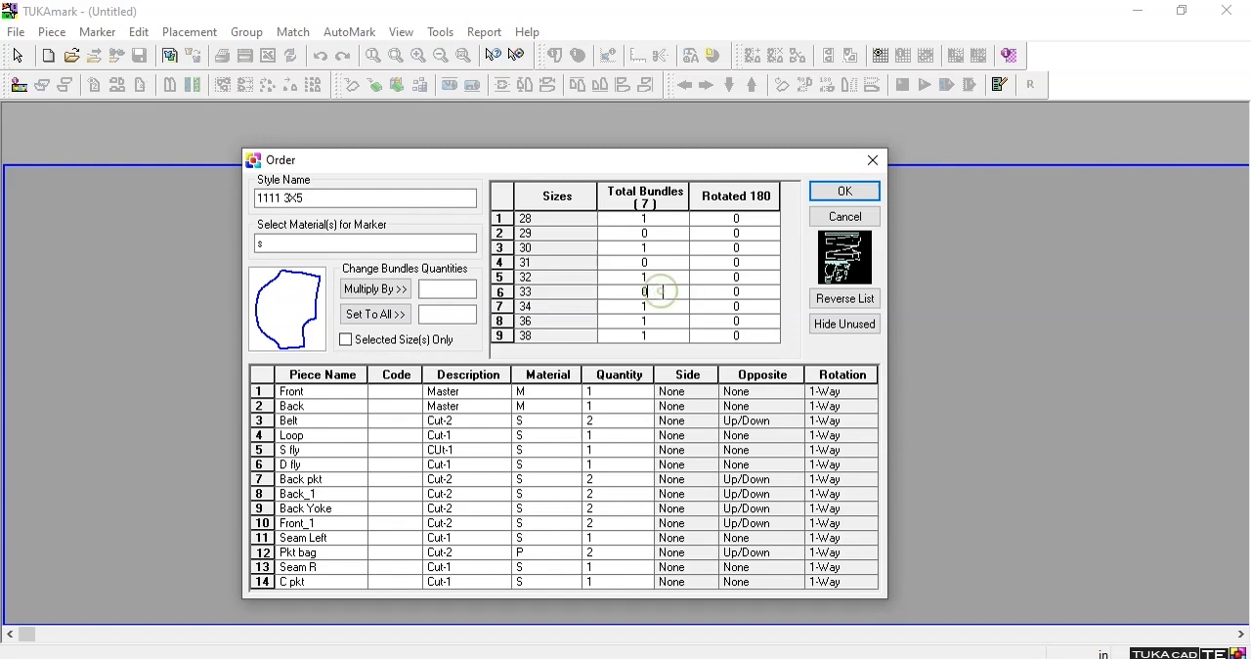
{"action": "left_click", "coordinate": [663, 307]}
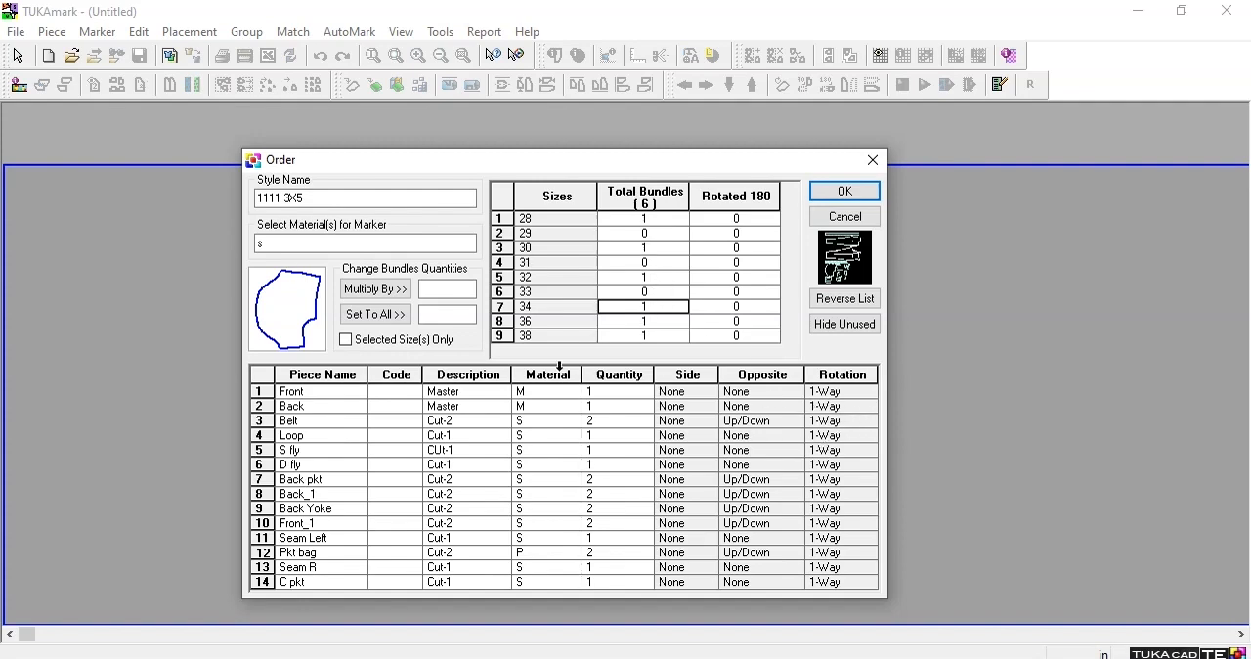
Set the rotation of all pieces to 2-Way and accept the order and style list.
{"action": "left_click", "coordinate": [873, 392]}
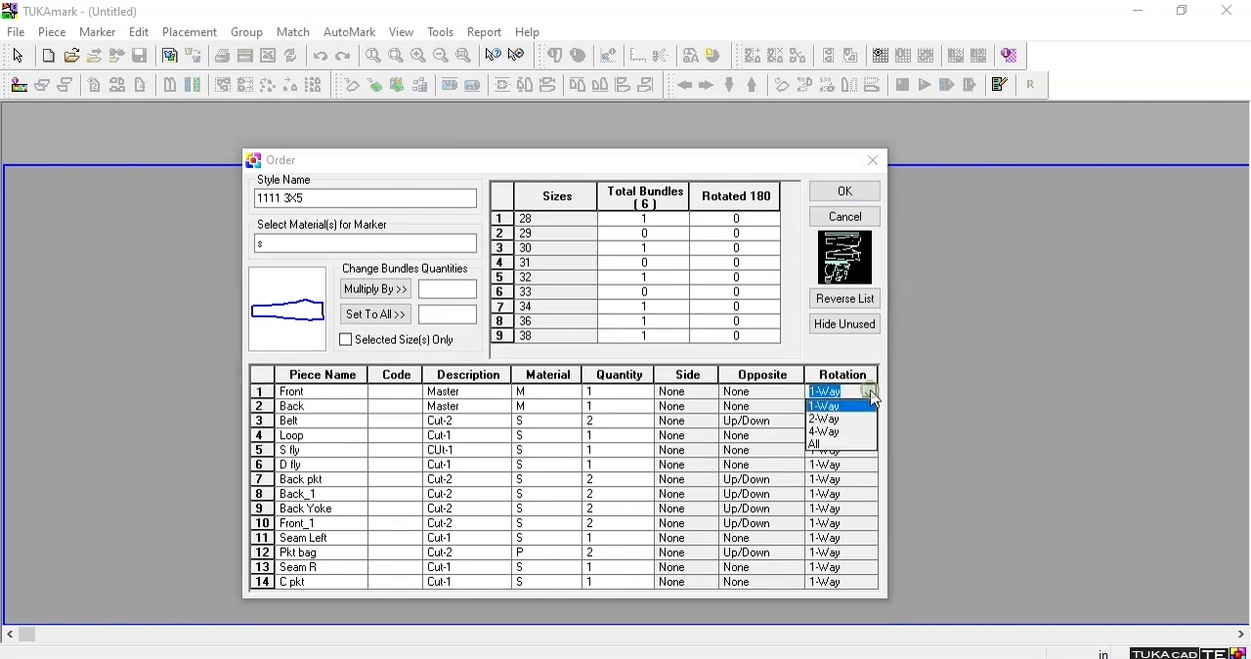
{"action": "left_click", "coordinate": [828, 418]}
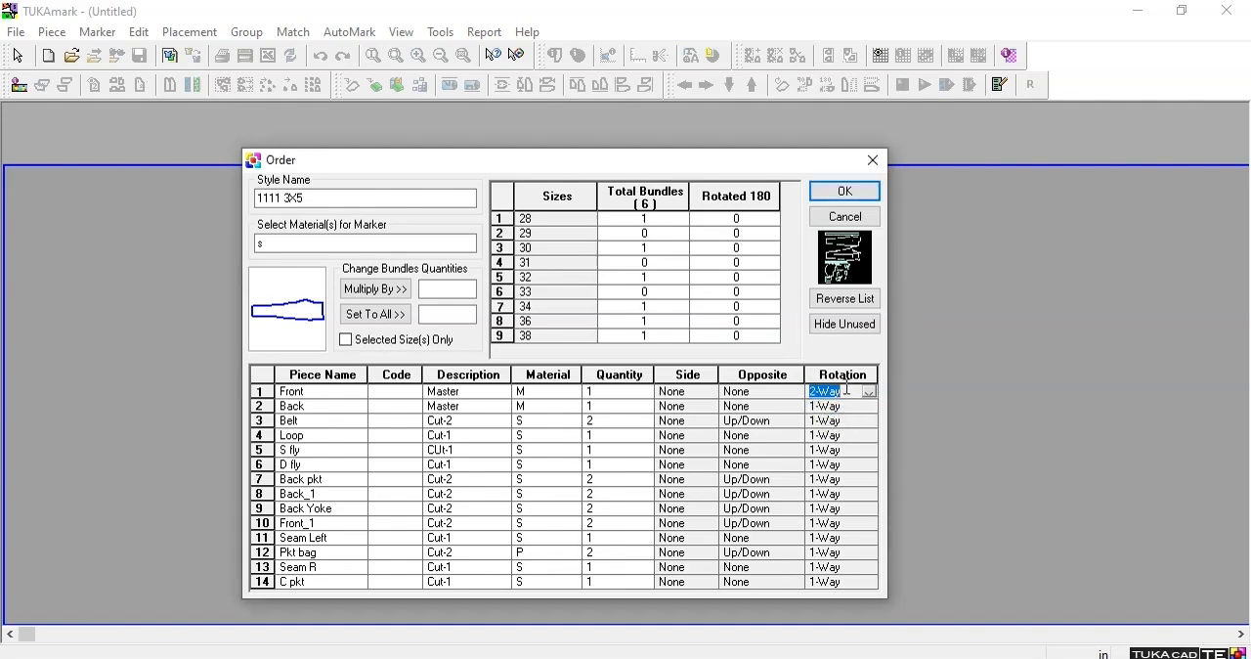
{"action": "left_click", "coordinate": [840, 374]}
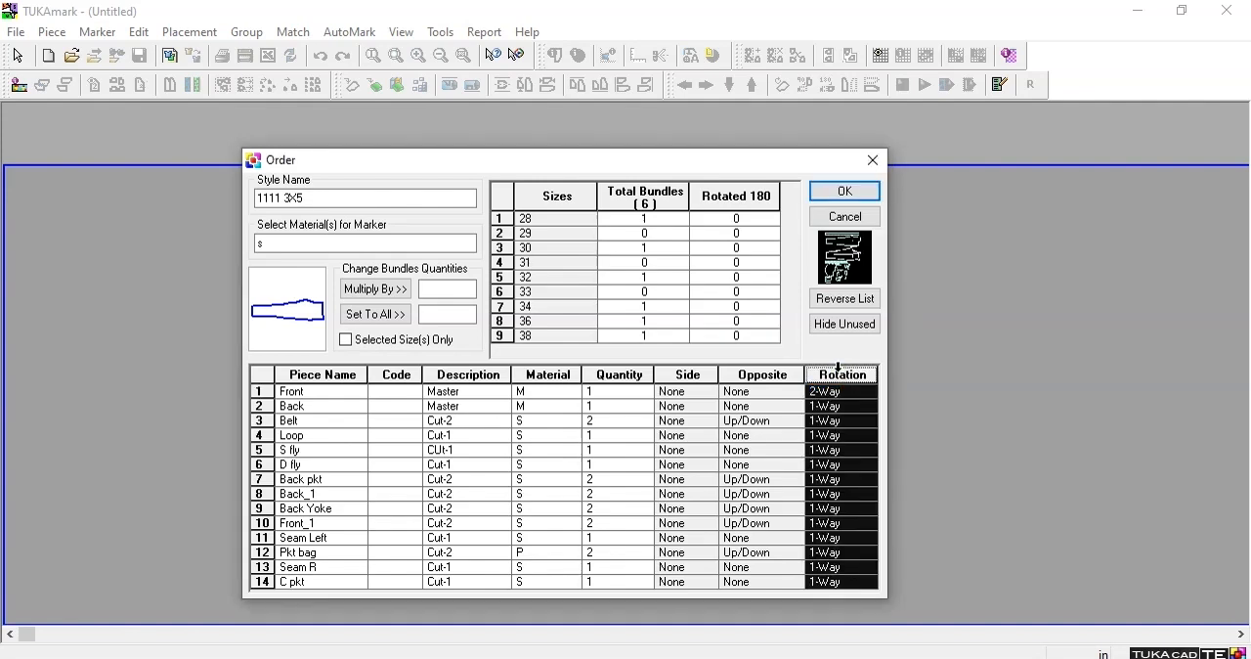
{"action": "right_click", "coordinate": [839, 374]}
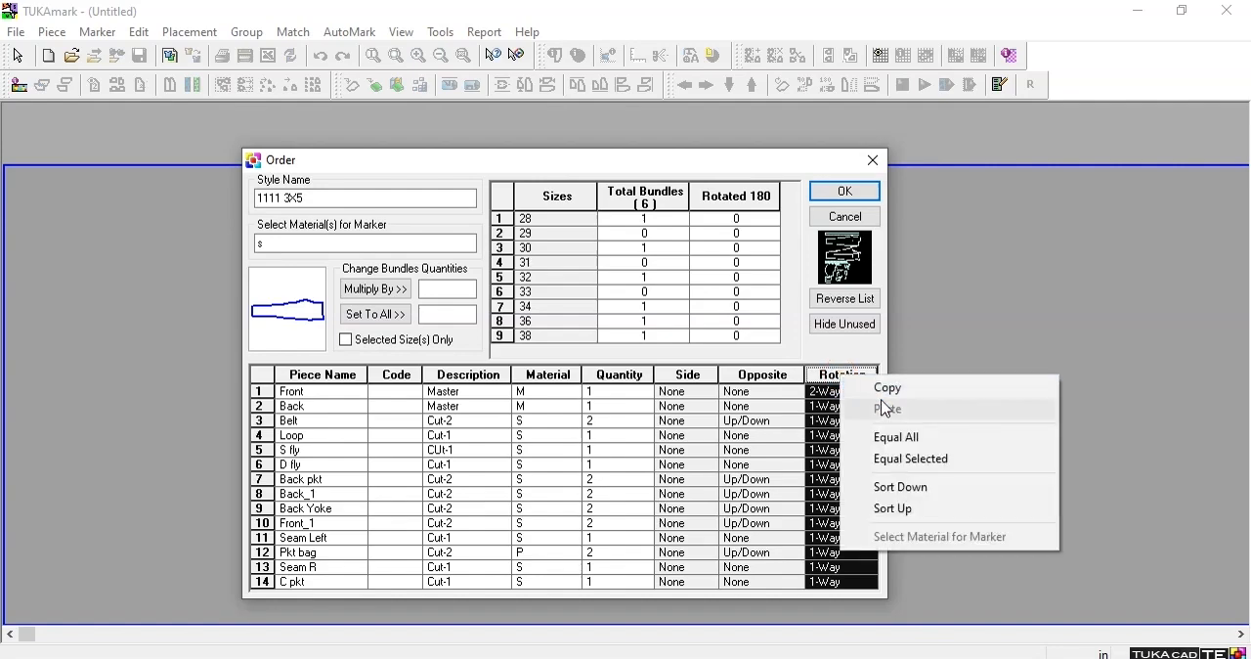
{"action": "left_click", "coordinate": [884, 437]}
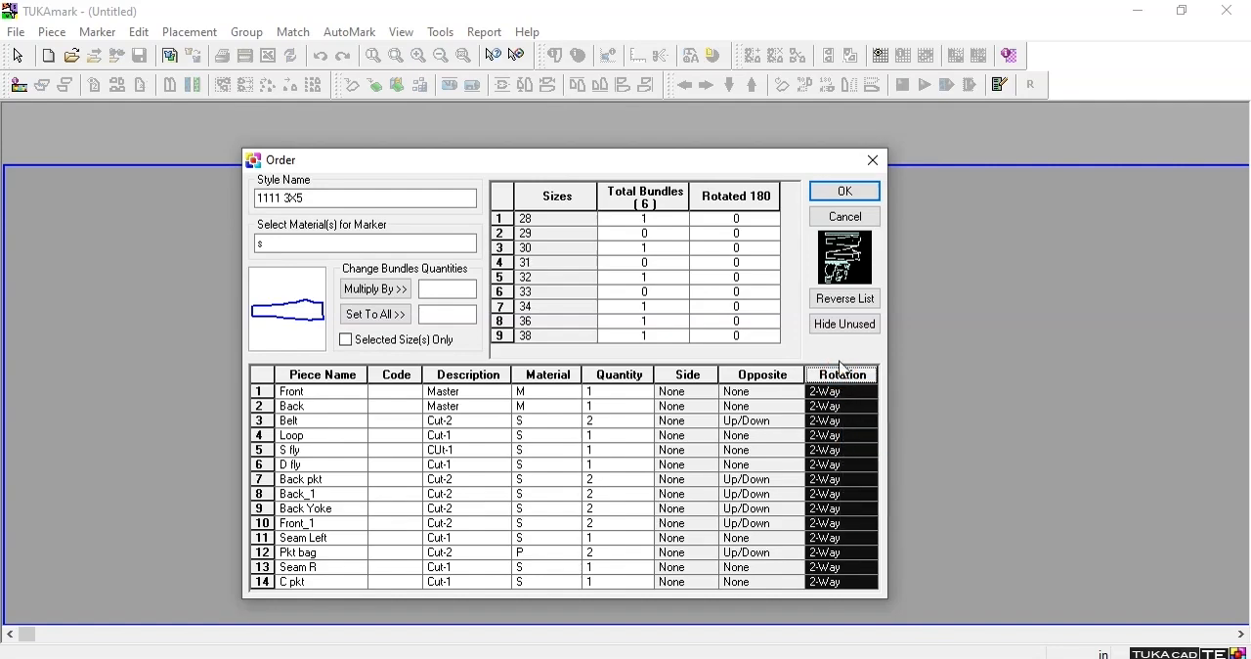
{"action": "left_click", "coordinate": [845, 192]}
{"action": "left_click", "coordinate": [831, 225]}
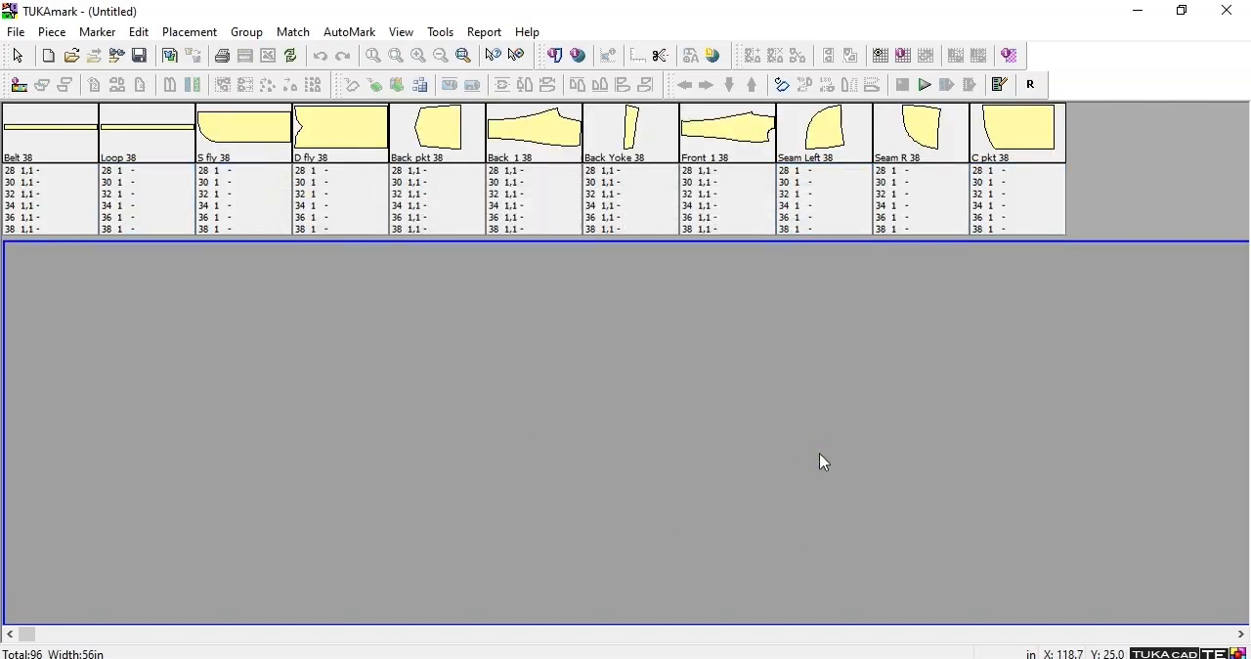
Save the marker as 1111 3X5 in the Markers folder, accepting that it is incomplete.
{"action": "left_click", "coordinate": [140, 56]}
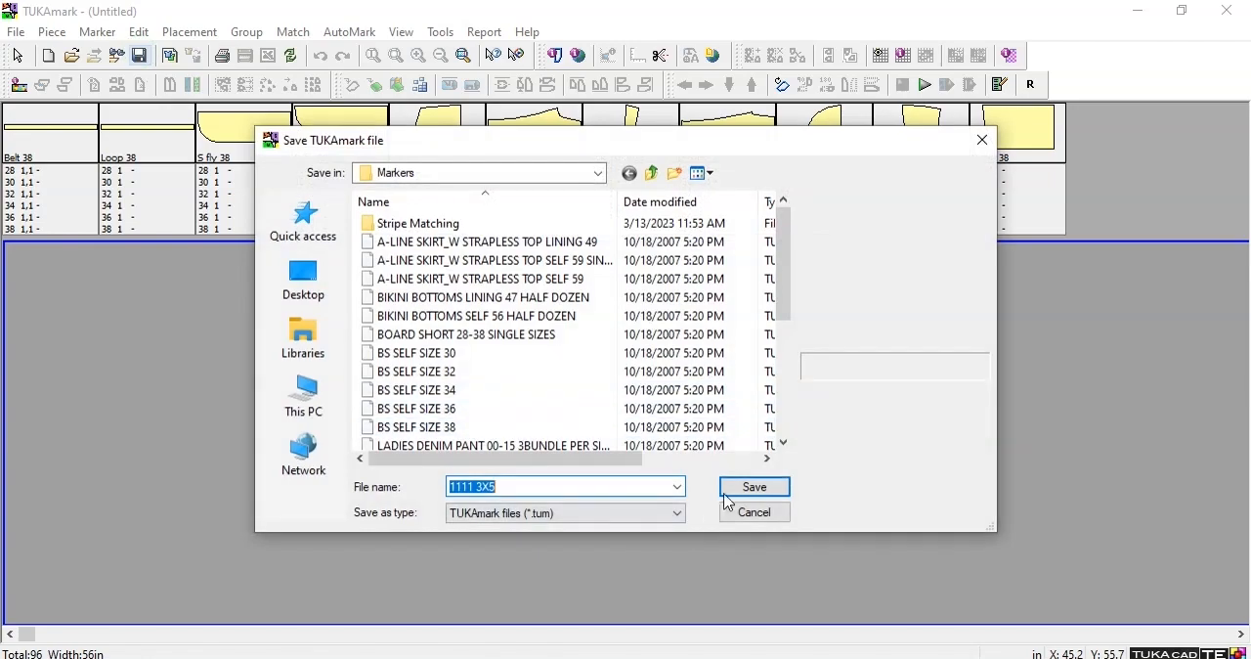
{"action": "left_click", "coordinate": [772, 494]}
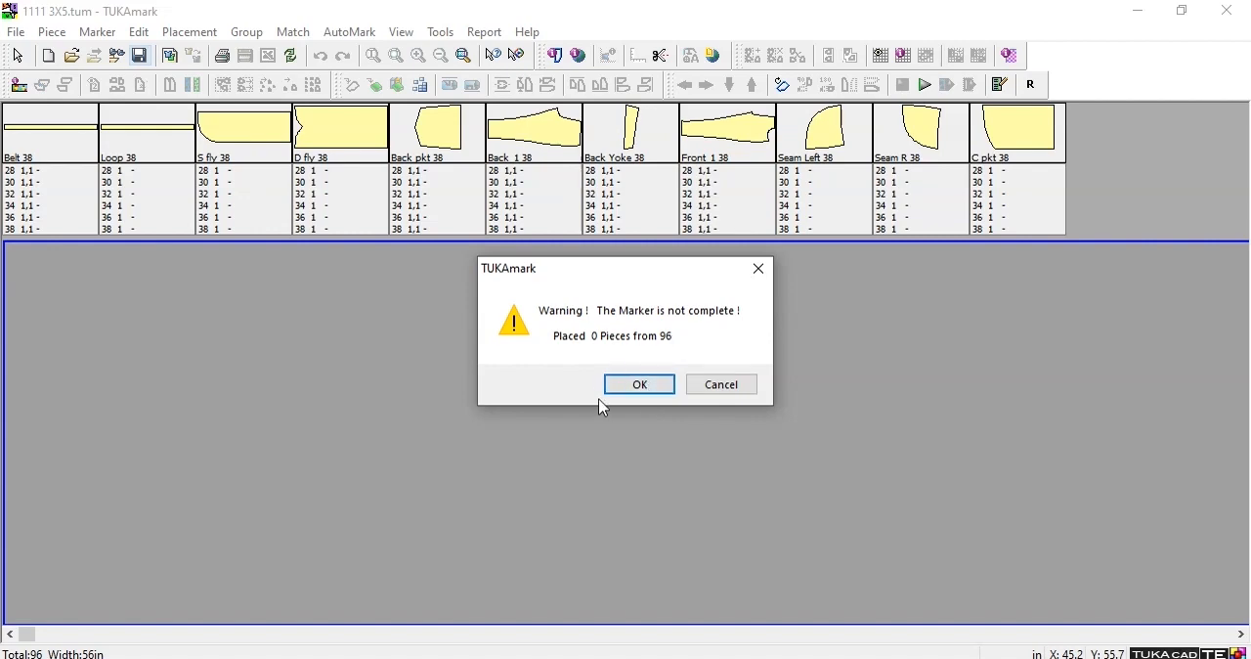
{"action": "left_click", "coordinate": [644, 389]}
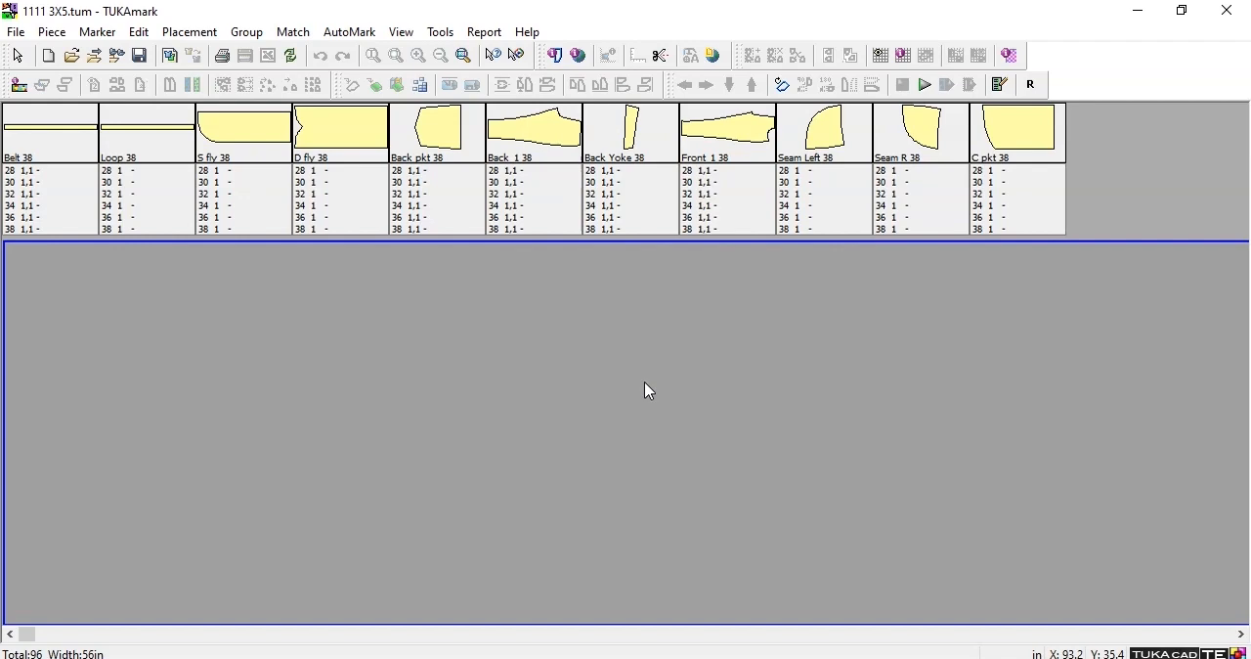
{"action": "left_click", "coordinate": [354, 32]}
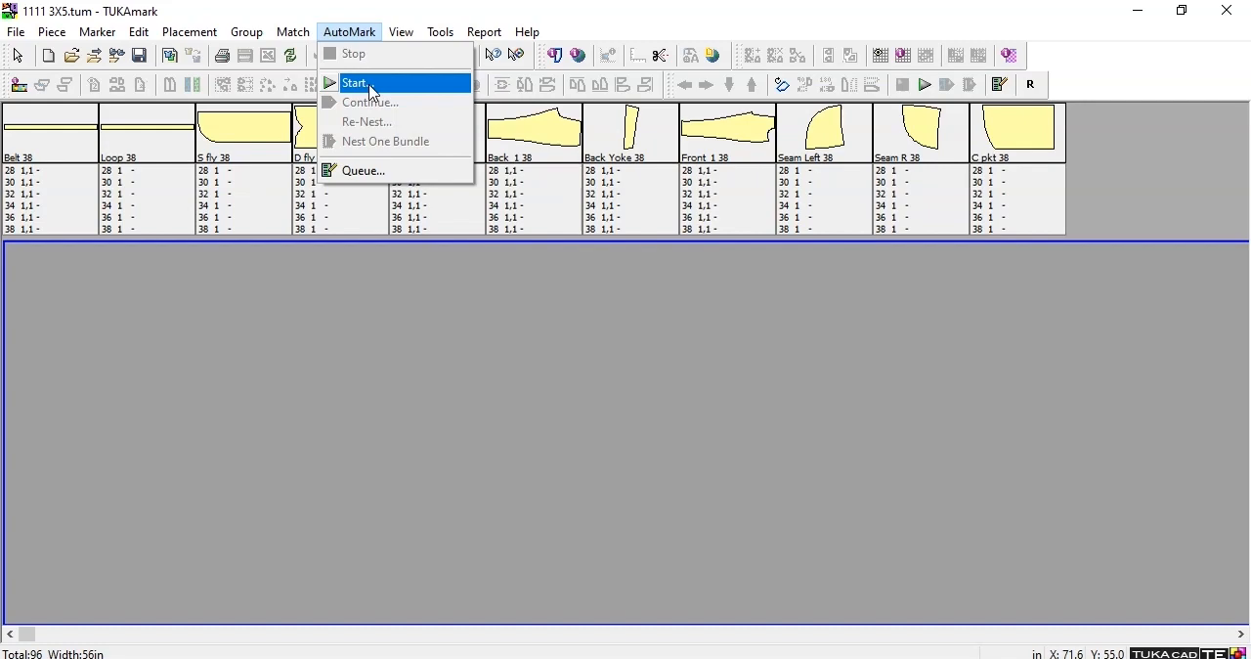
{"action": "left_click", "coordinate": [569, 382]}
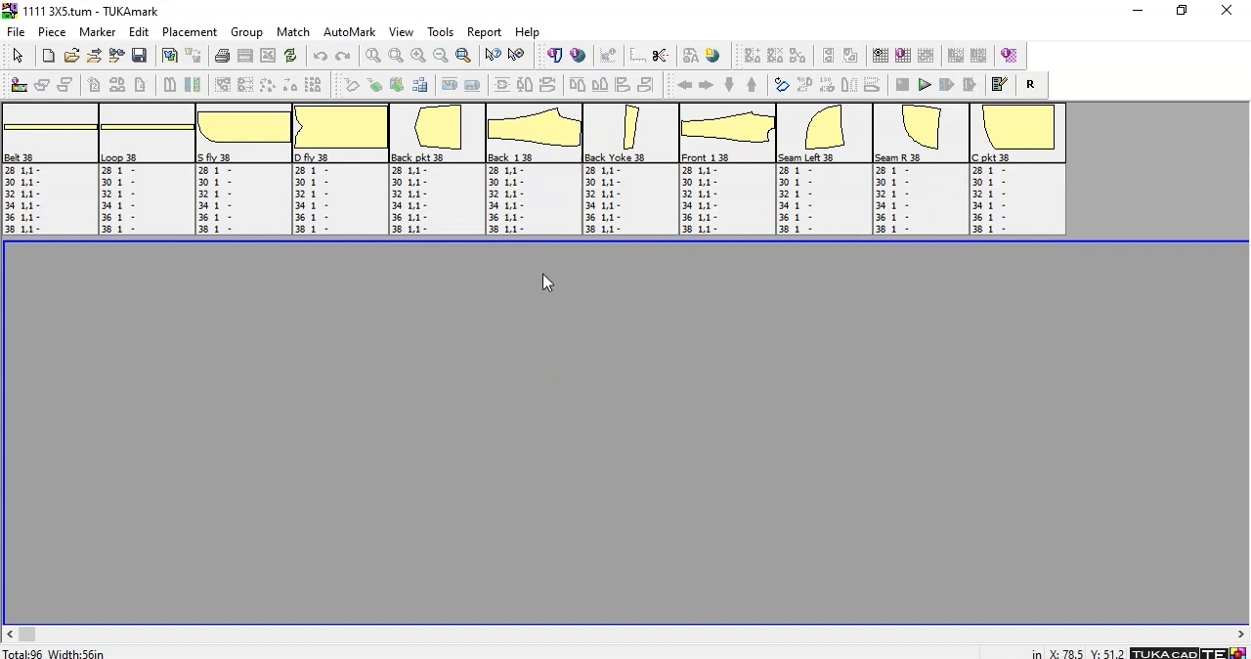
Place one size 38 Back_1 piece on the marker, then return it to the piece list.
{"action": "left_click", "coordinate": [515, 231]}
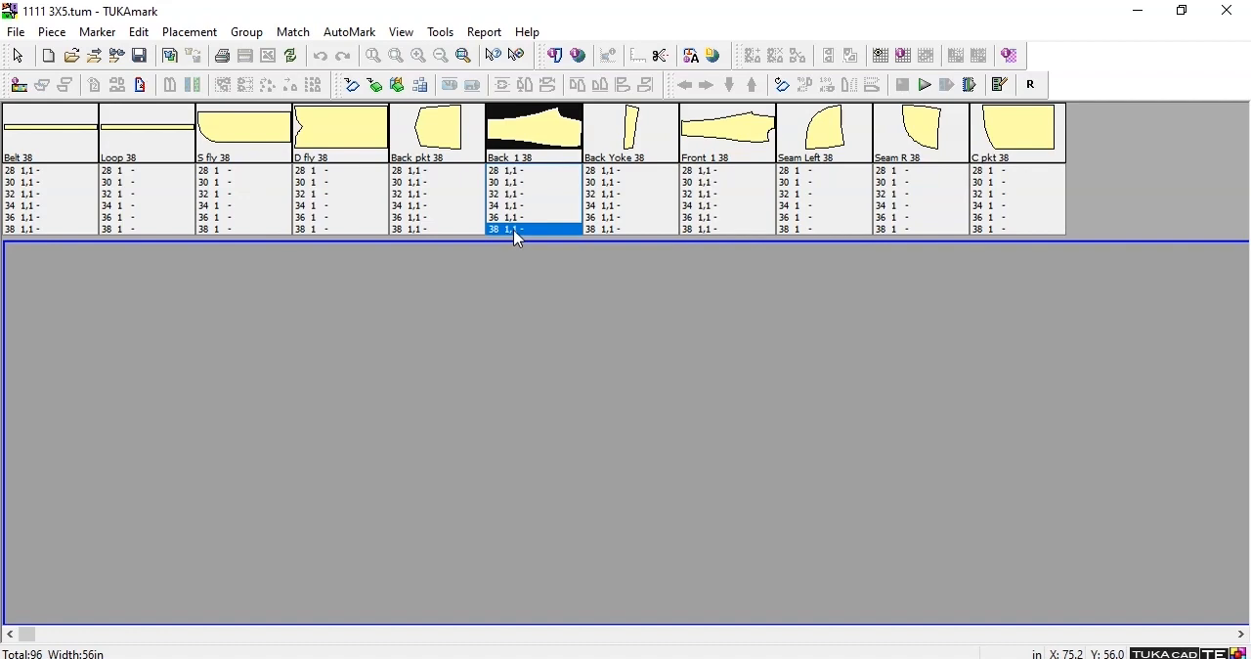
{"action": "left_click", "coordinate": [514, 323]}
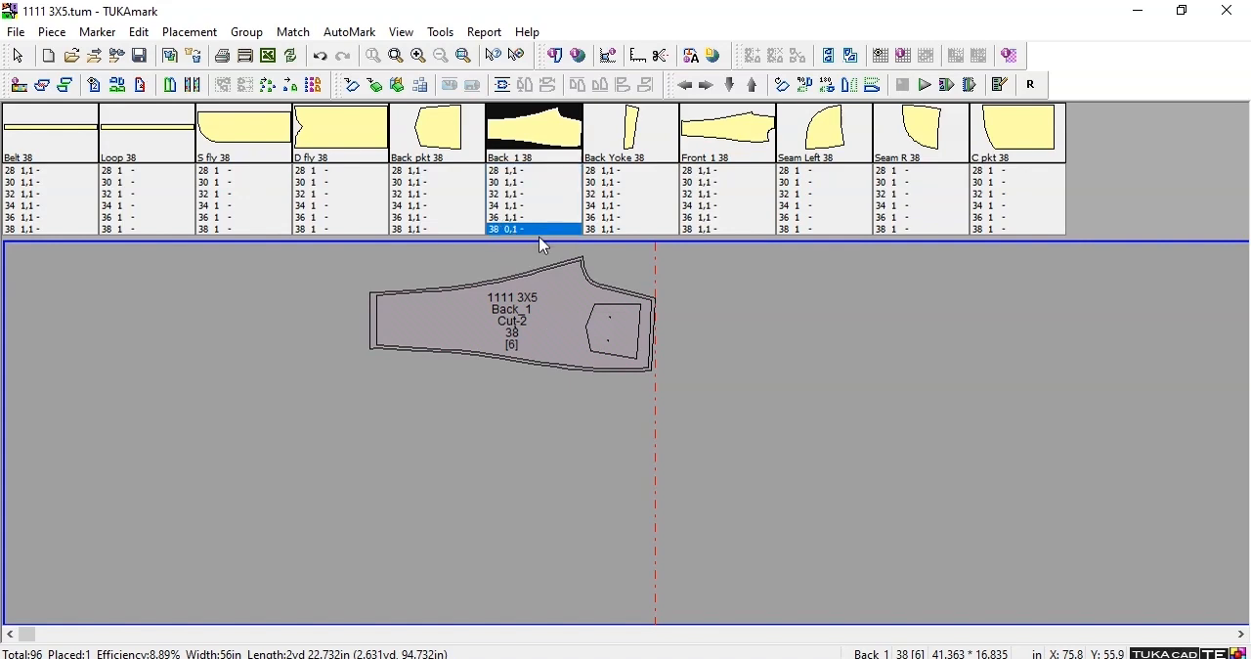
{"action": "left_click_drag", "start_coordinate": [556, 329], "coordinate": [548, 377]}
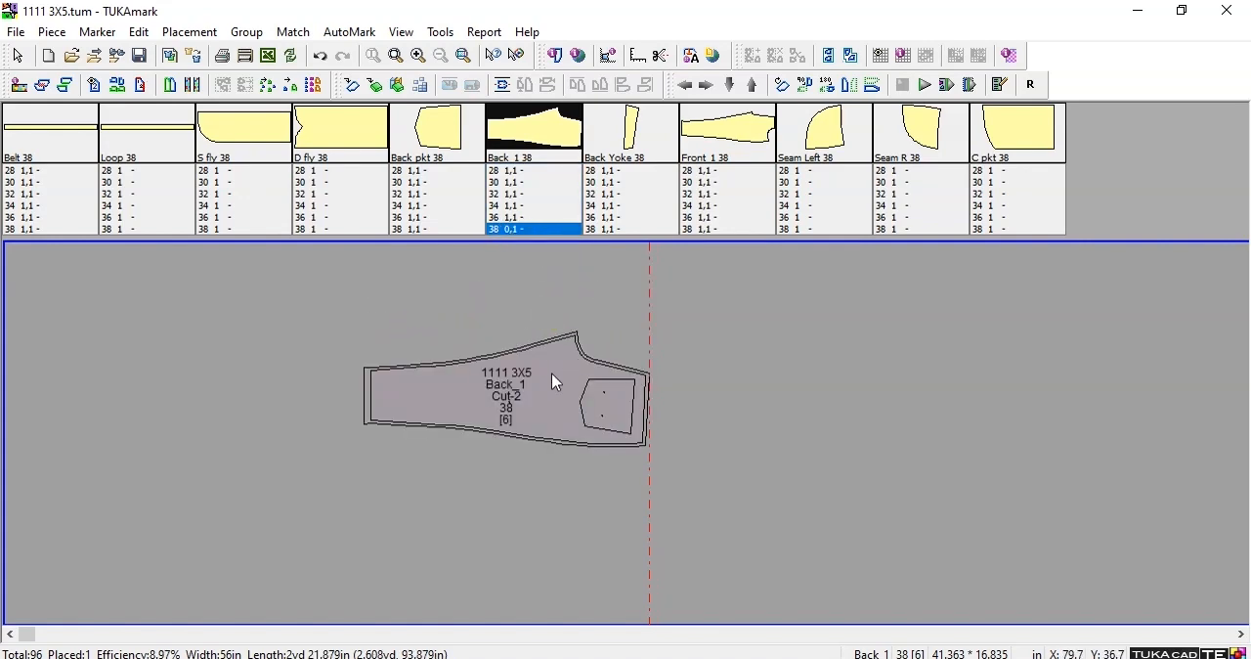
{"action": "double_click", "coordinate": [551, 374]}
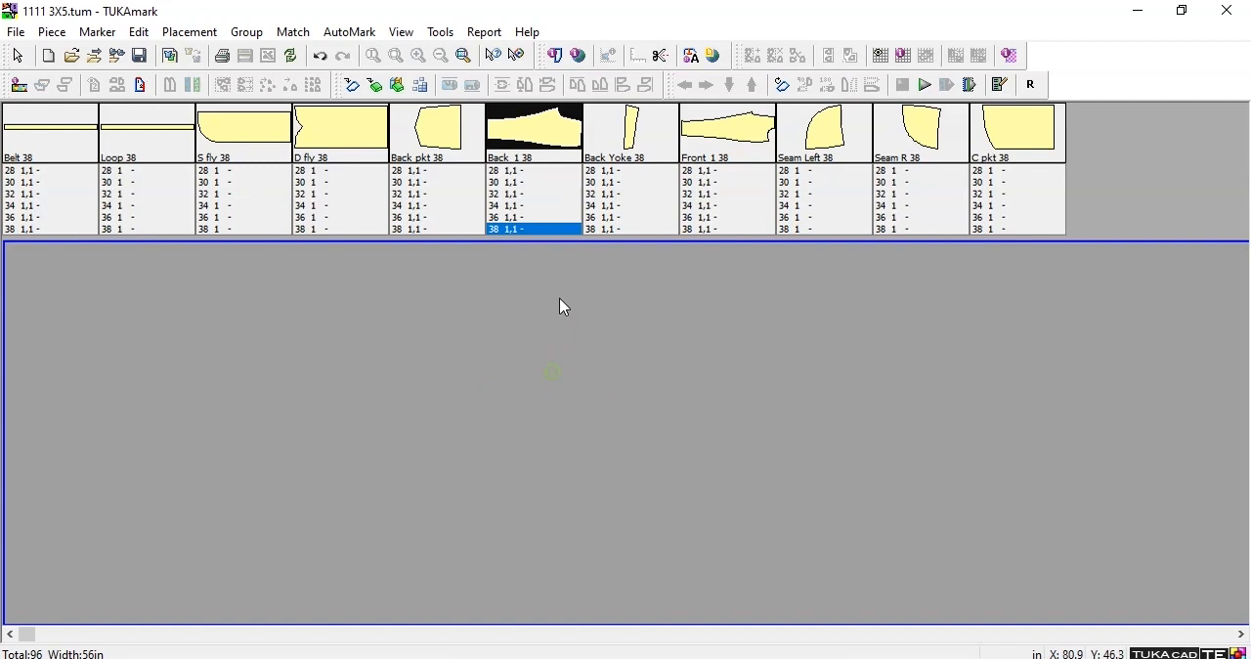
Place both size 38 Back_1 pieces at the marker's start, one along the lower edge and one along the upper edge.
{"action": "left_click", "coordinate": [525, 234]}
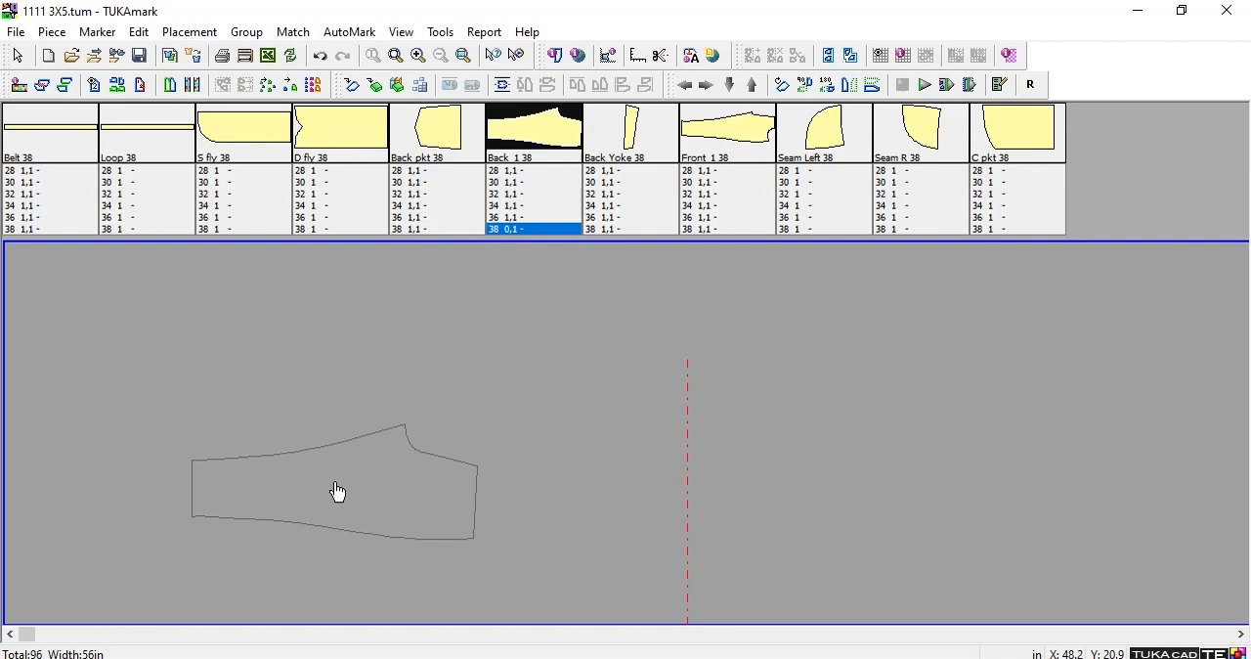
{"action": "left_click", "coordinate": [338, 493]}
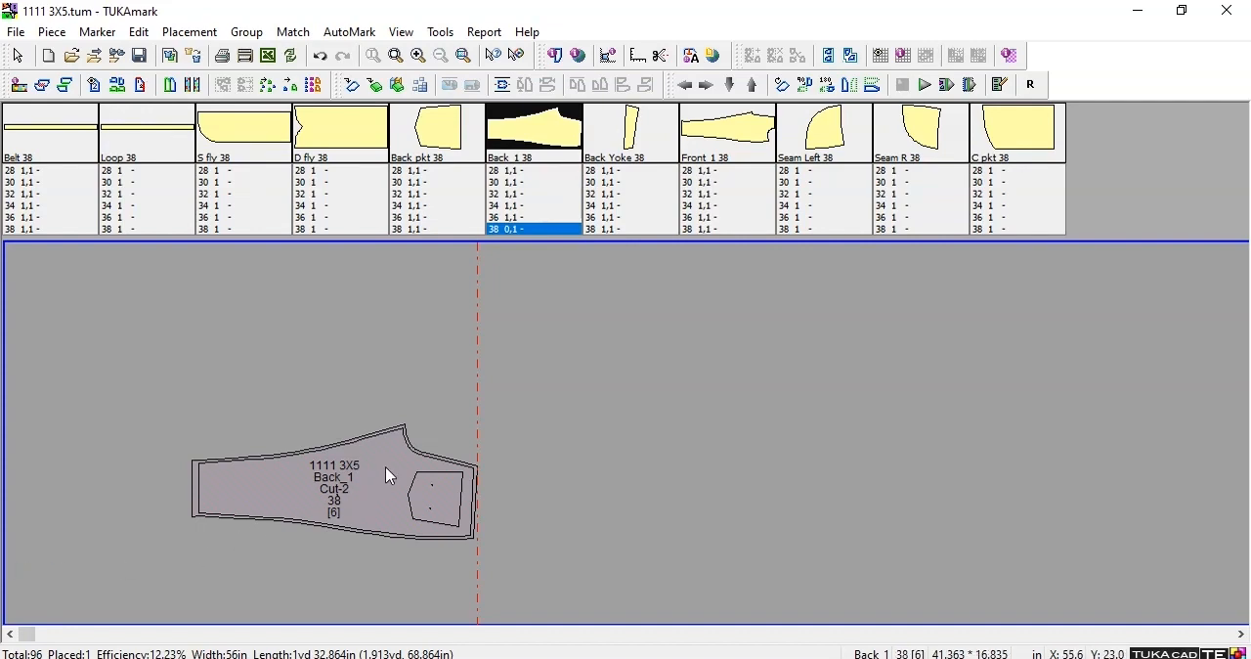
{"action": "left_click_drag", "start_coordinate": [385, 466], "coordinate": [157, 576]}
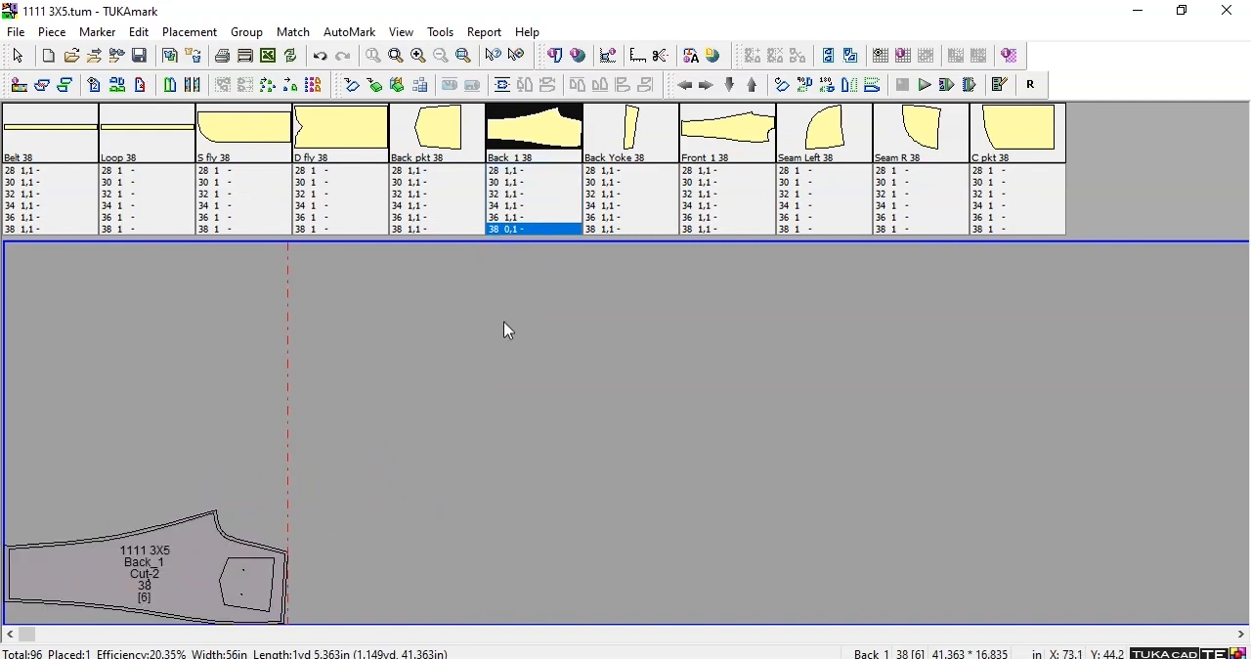
{"action": "left_click", "coordinate": [278, 351]}
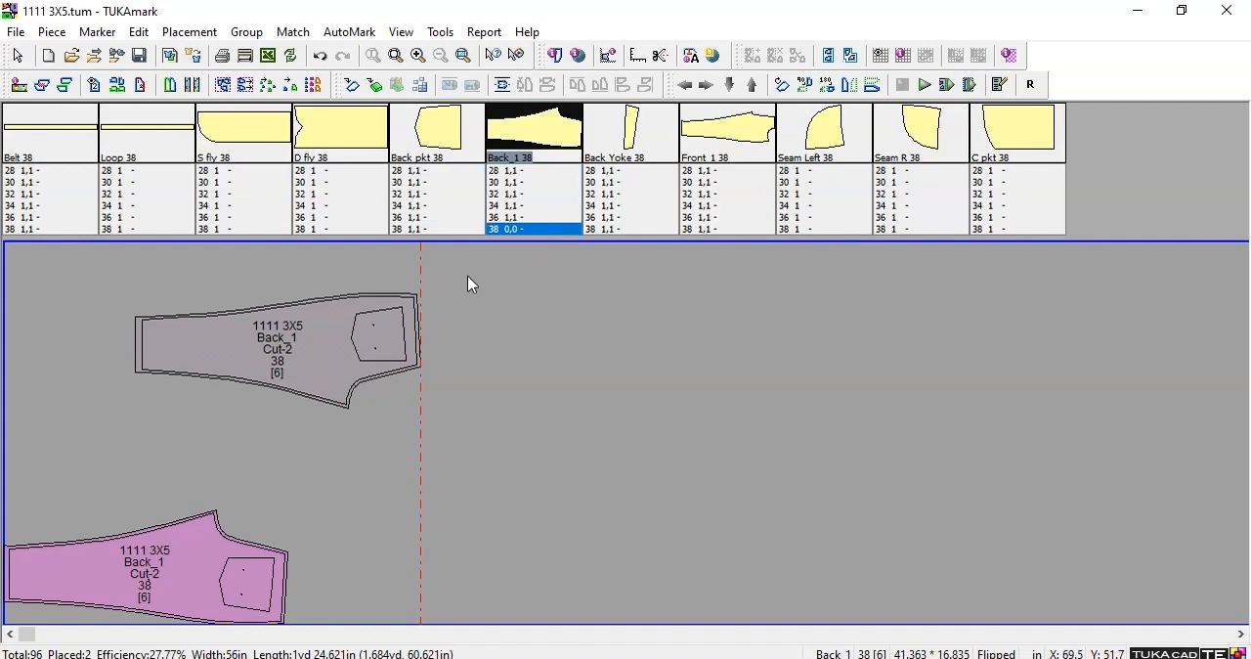
{"action": "left_click", "coordinate": [311, 350]}
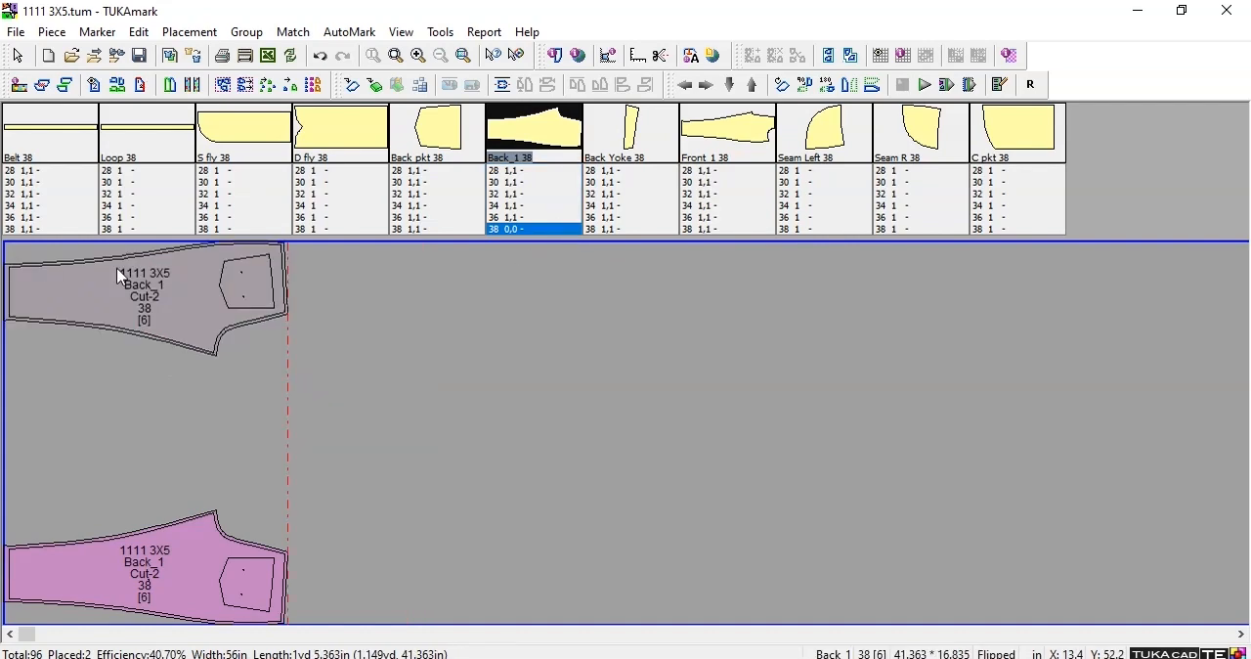
Place the two size 38 Back Yoke pieces against the waist ends of the size 38 Back_1 pieces.
{"action": "left_click", "coordinate": [623, 230]}
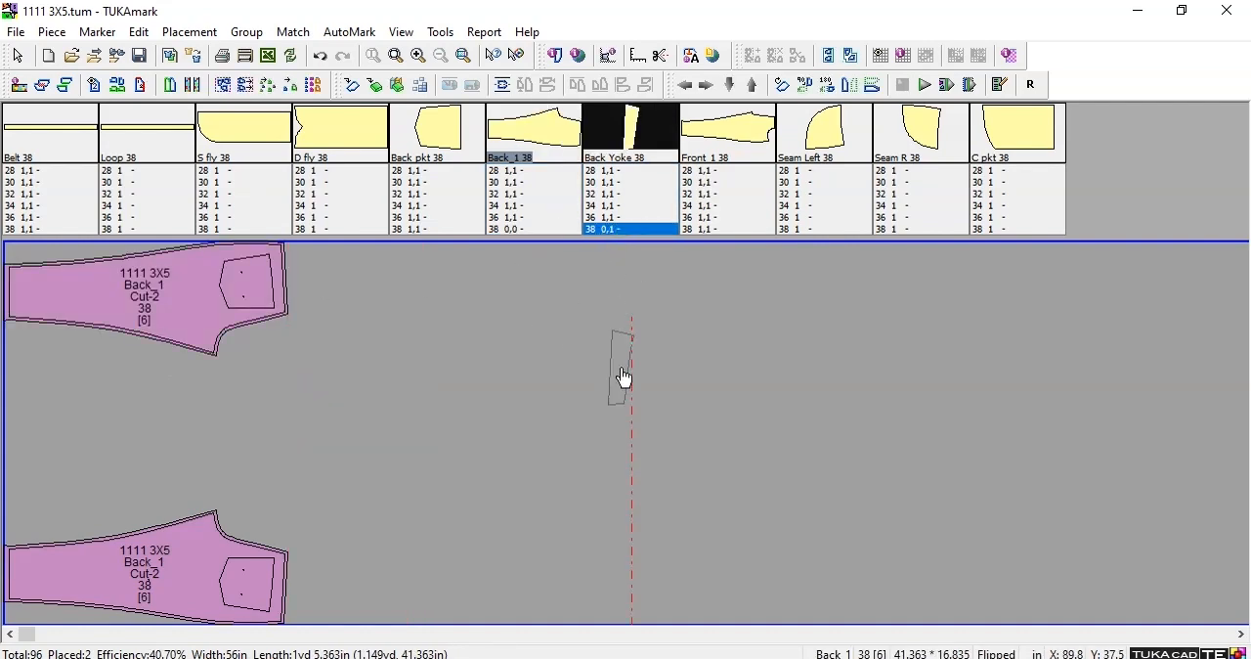
{"action": "left_click", "coordinate": [622, 369]}
{"action": "left_click", "coordinate": [480, 365]}
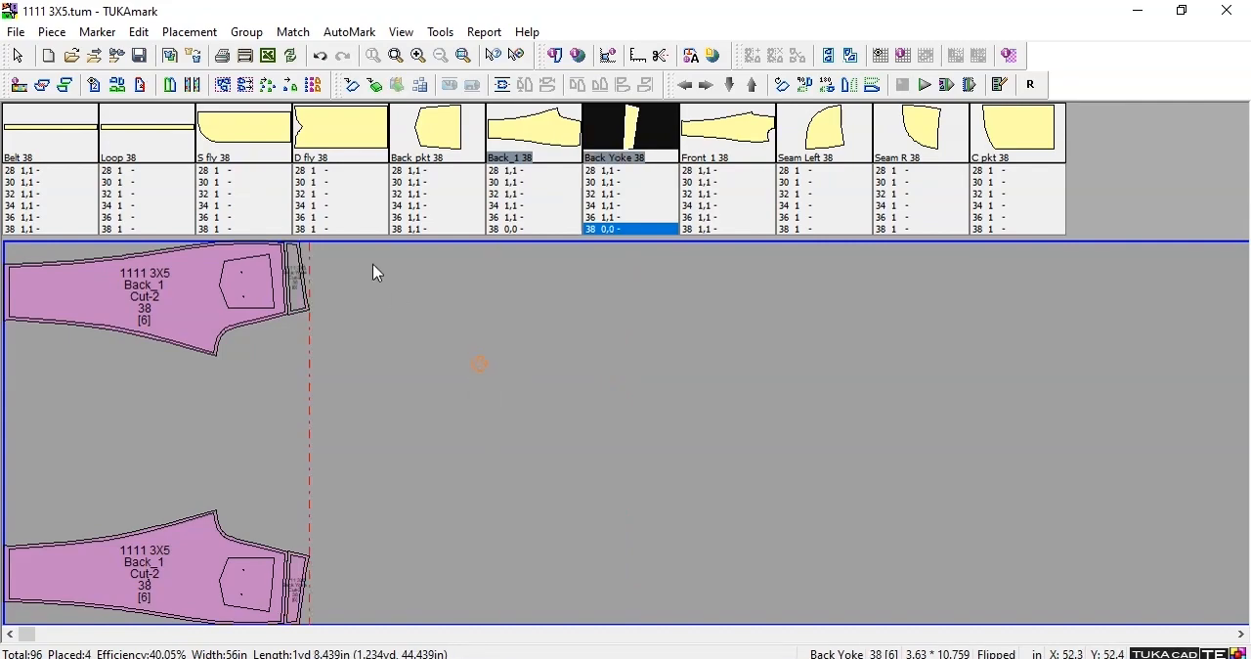
Place both size 36 Back_1 pieces and their Back Yoke pieces after the size 38 pieces along the two marker edges.
{"action": "left_click", "coordinate": [524, 218]}
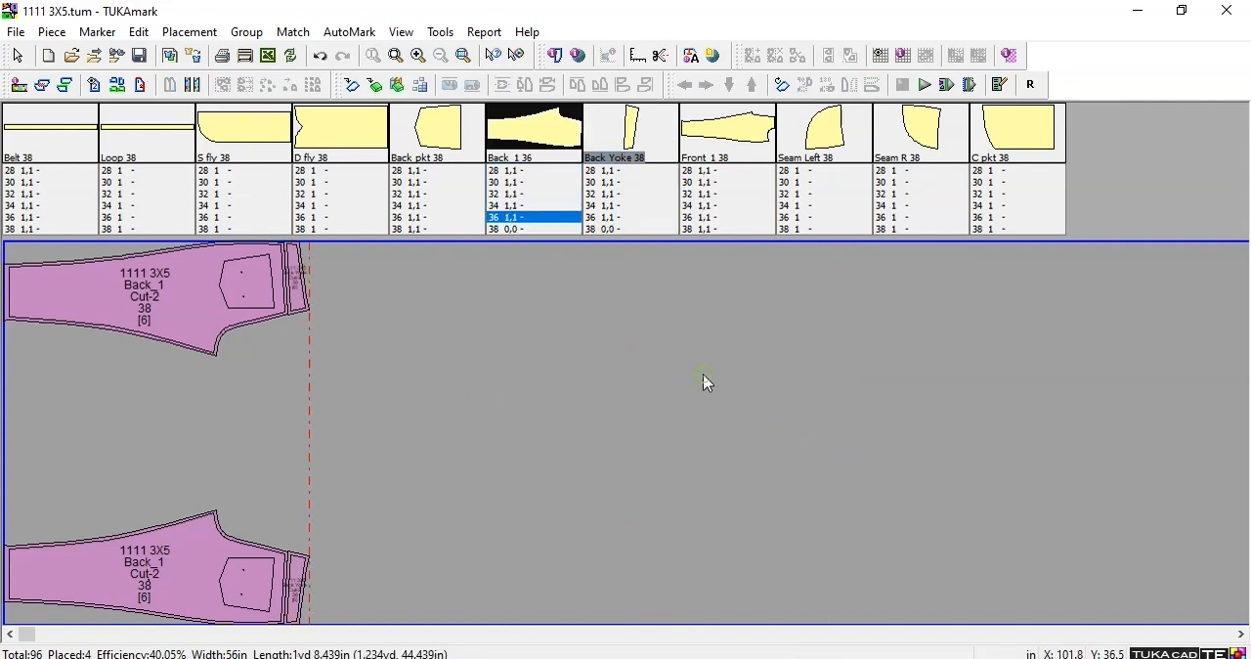
{"action": "left_click", "coordinate": [583, 531]}
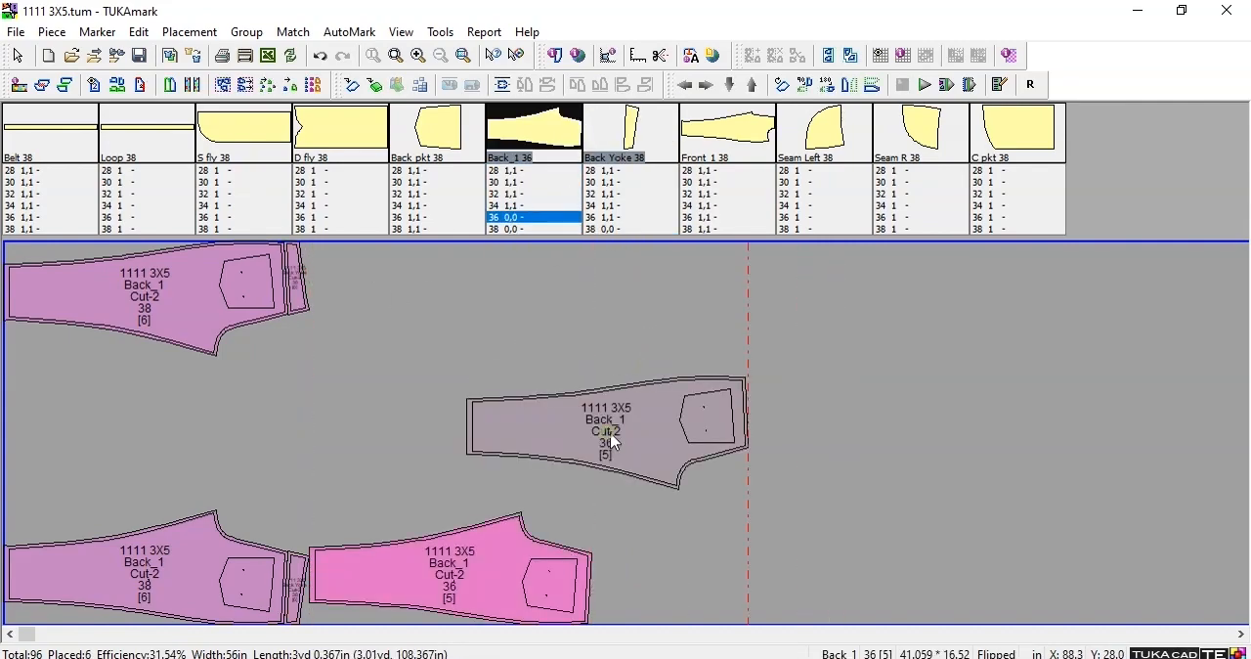
{"action": "left_click", "coordinate": [564, 262]}
{"action": "left_click", "coordinate": [612, 219]}
{"action": "left_click", "coordinate": [826, 419]}
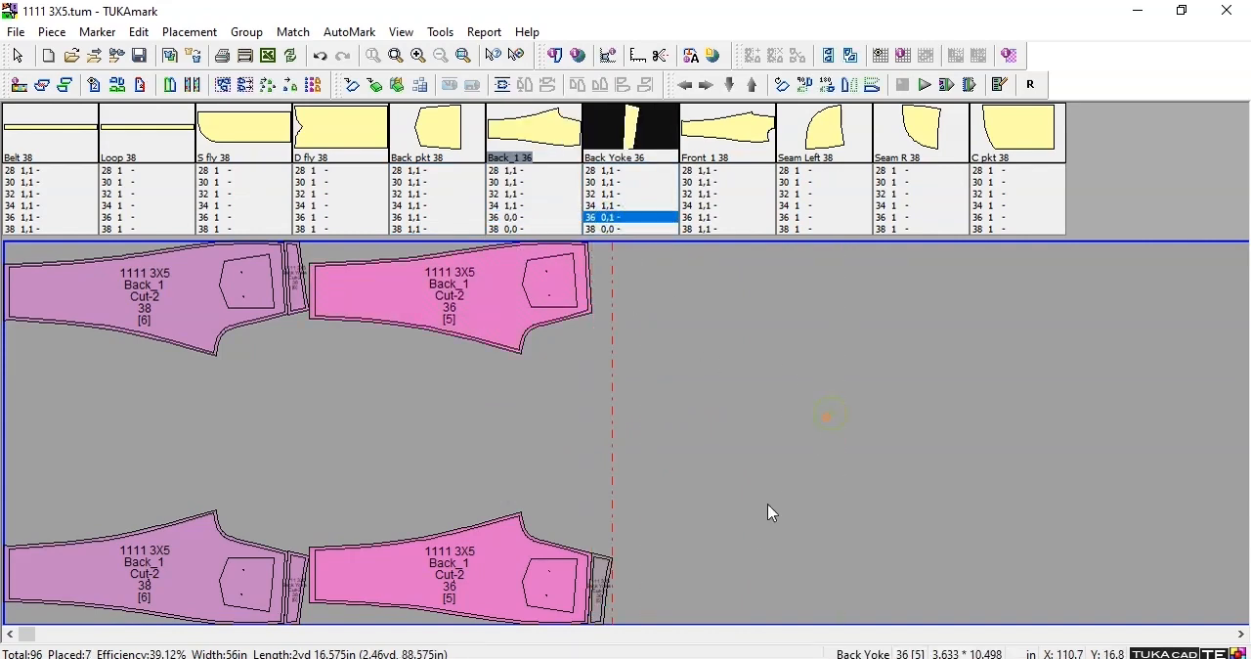
{"action": "left_click", "coordinate": [804, 369]}
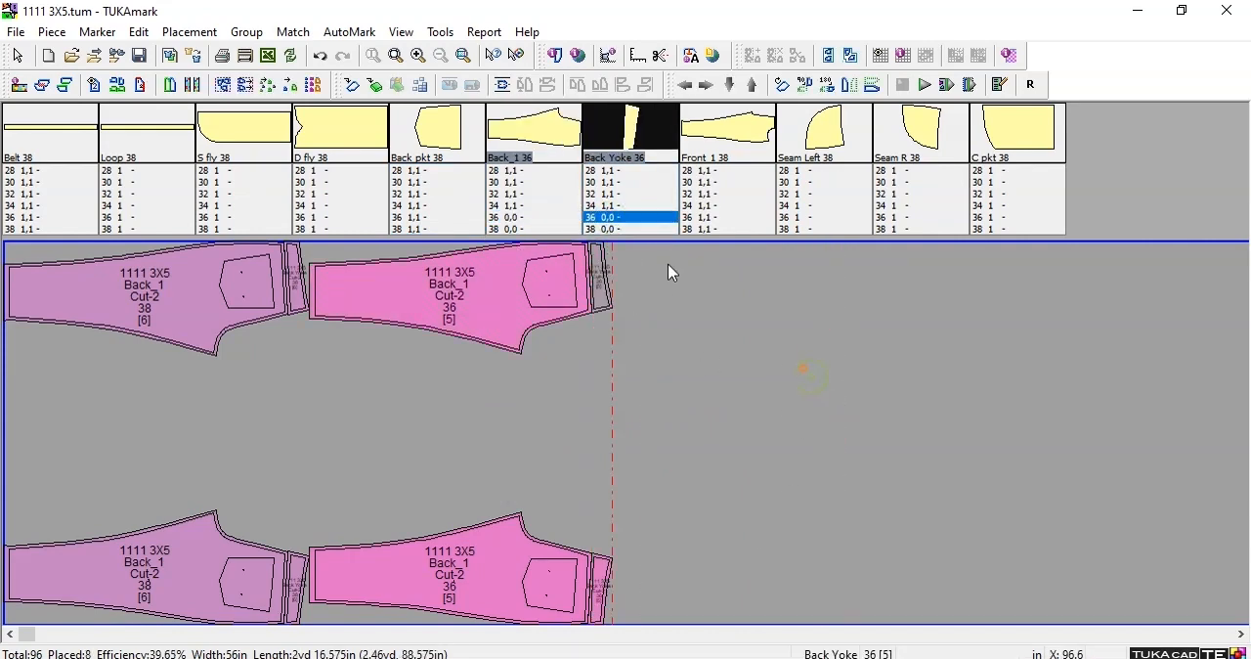
Add the two size 34 Back_1 pieces with their Back Yoke pieces after the size 36 set on both marker edges.
{"action": "left_click", "coordinate": [523, 206]}
{"action": "left_click", "coordinate": [795, 363]}
{"action": "left_click", "coordinate": [890, 325]}
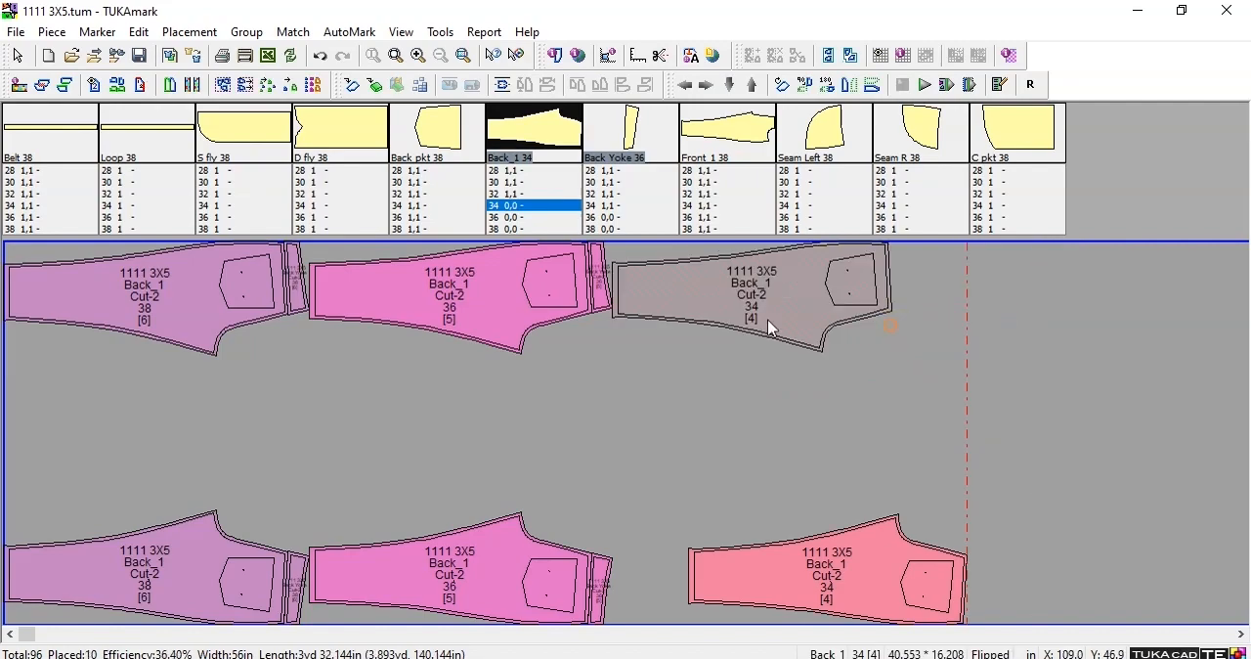
{"action": "left_click", "coordinate": [602, 206]}
{"action": "left_click", "coordinate": [1042, 423]}
{"action": "left_click", "coordinate": [854, 270]}
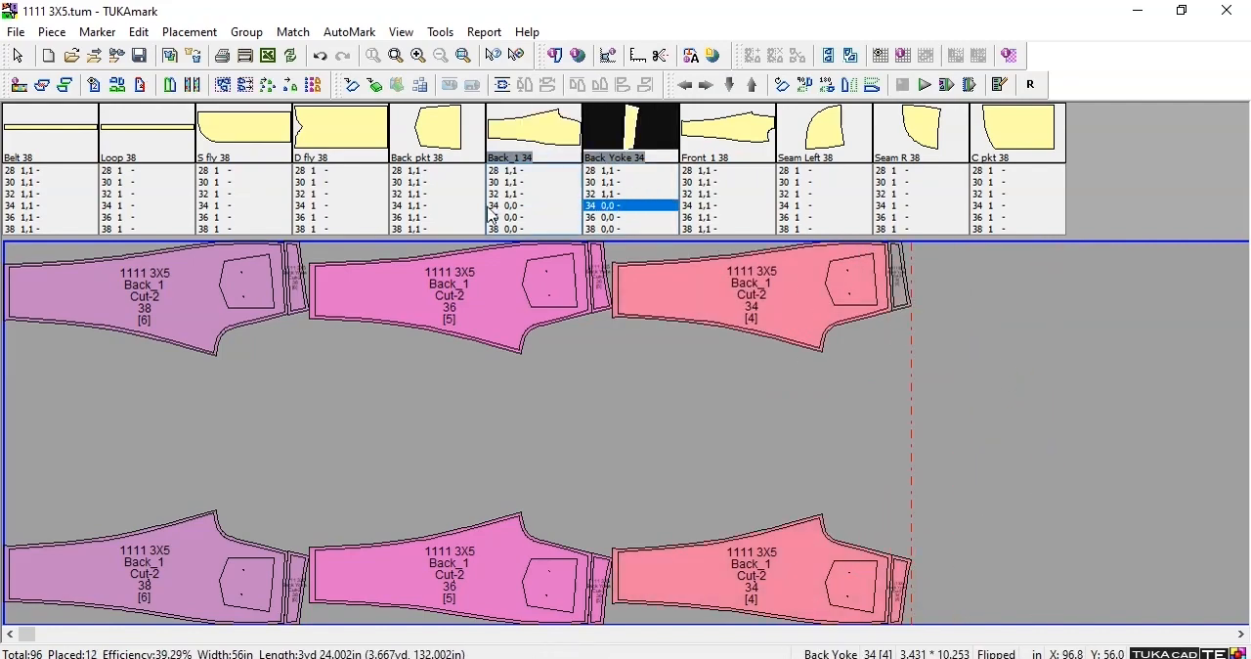
Place the size 32 Back_1 and Back Yoke pairs beside the size 34 pieces along the upper and lower edges.
{"action": "left_click", "coordinate": [508, 194]}
{"action": "left_click", "coordinate": [1109, 508]}
{"action": "left_click", "coordinate": [1131, 405]}
{"action": "left_click", "coordinate": [1099, 442]}
{"action": "left_click", "coordinate": [1107, 391]}
Place both size 30 Back_1 pieces next to the size 32 set and fit their Back Yoke pieces against them.
{"action": "left_click", "coordinate": [550, 183]}
{"action": "left_click", "coordinate": [1059, 365]}
{"action": "left_click", "coordinate": [1014, 353]}
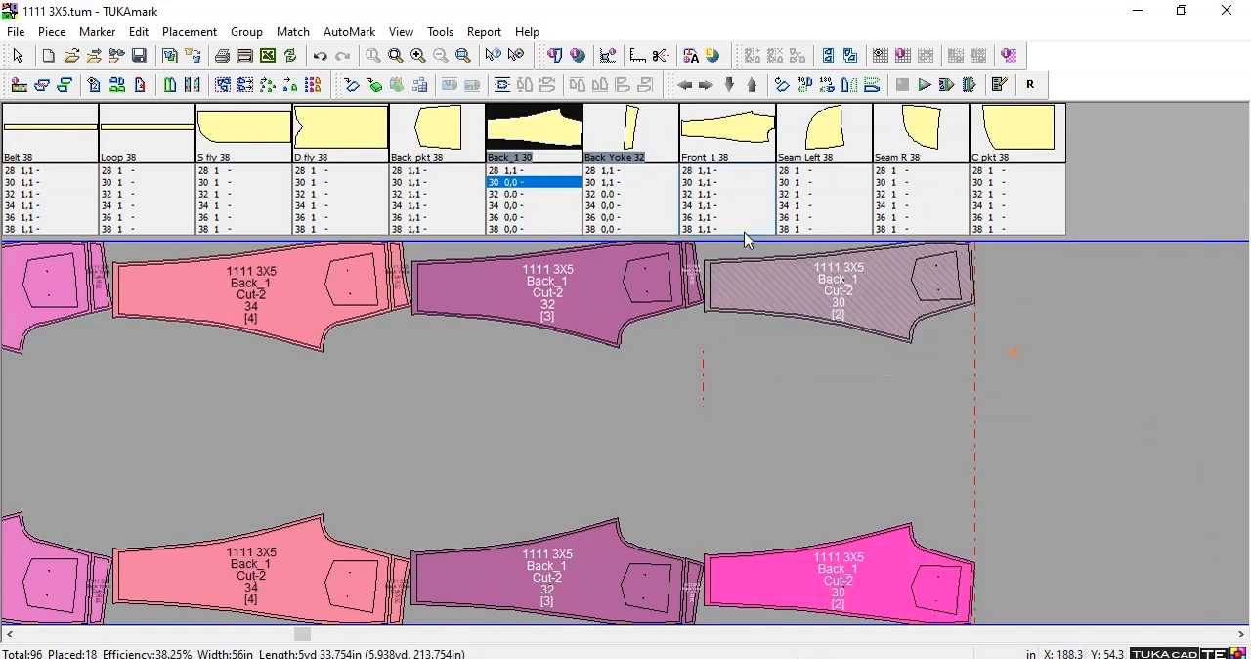
{"action": "left_click", "coordinate": [602, 183]}
{"action": "left_click_drag", "start_coordinate": [1117, 454], "coordinate": [1057, 515]}
{"action": "left_click_drag", "start_coordinate": [1130, 333], "coordinate": [1083, 290]}
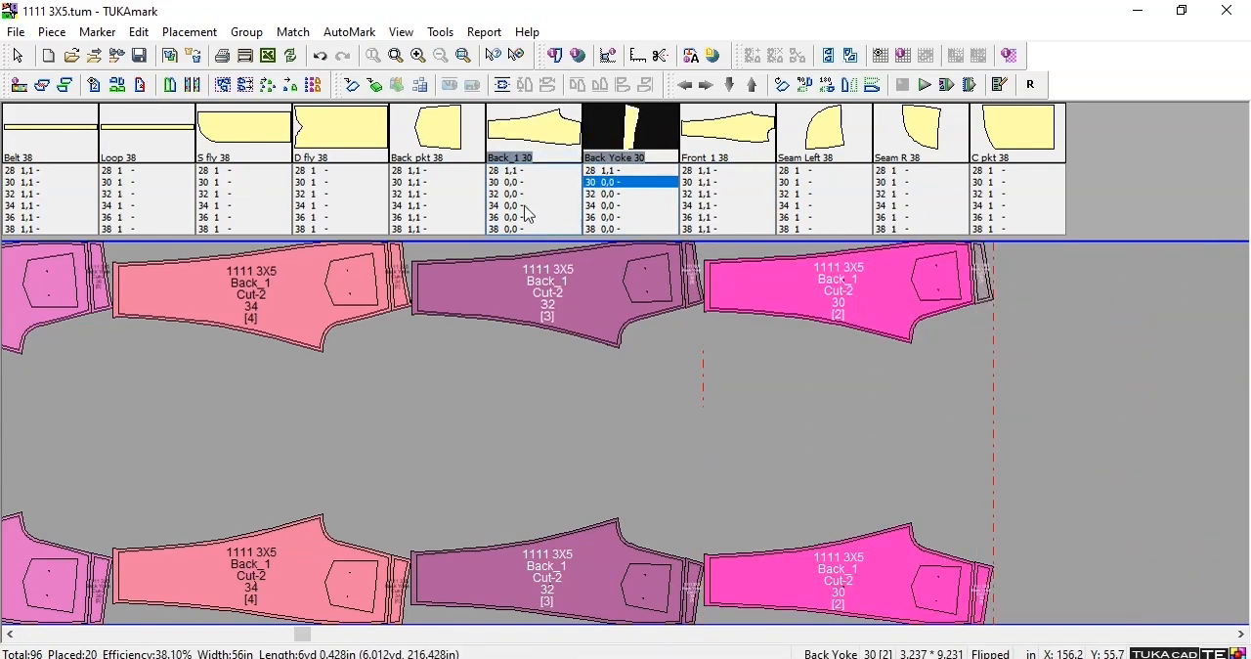
Complete both rows with the two size 28 Back_1 pieces and the two size 28 Back Yoke pieces.
{"action": "left_click", "coordinate": [520, 171]}
{"action": "left_click_drag", "start_coordinate": [1122, 531], "coordinate": [1082, 577]}
{"action": "left_click_drag", "start_coordinate": [935, 341], "coordinate": [993, 284]}
{"action": "left_click", "coordinate": [606, 171]}
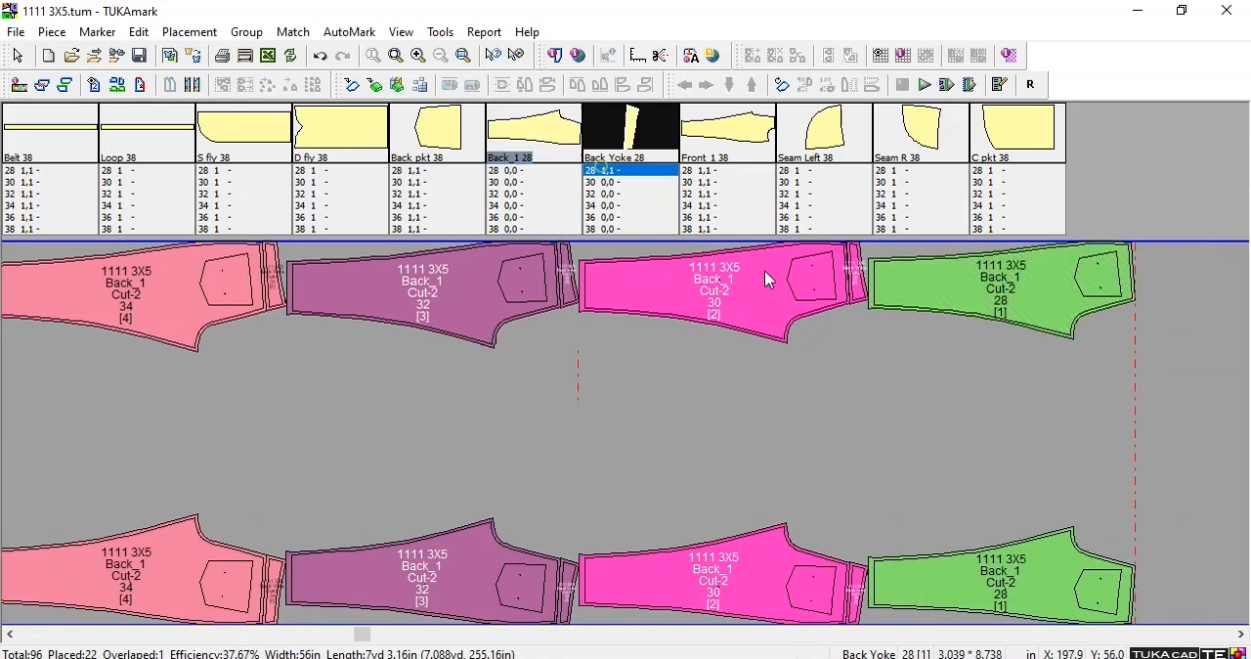
{"action": "left_click", "coordinate": [1210, 486]}
{"action": "left_click", "coordinate": [1194, 344]}
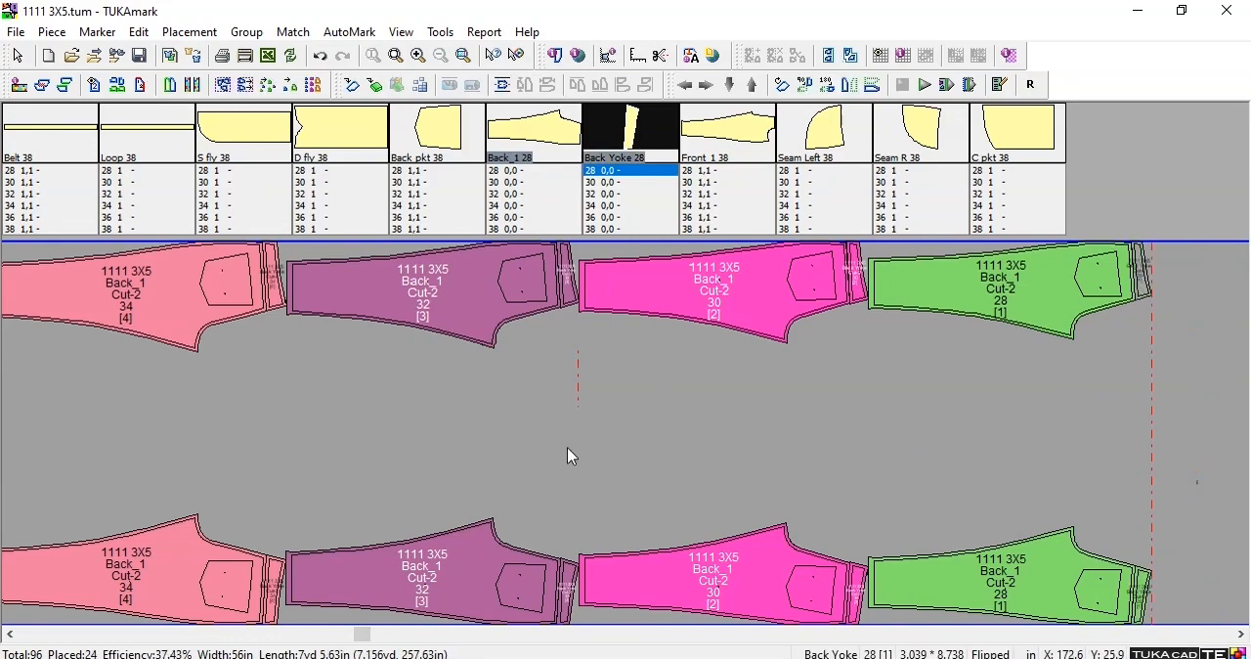
Turn the lower size 36 back and yoke around and nest them above the lower size 38 back at the marker's start.
{"action": "scroll", "coordinate": [571, 437], "scroll_direction": "left", "scroll_amount": 4}
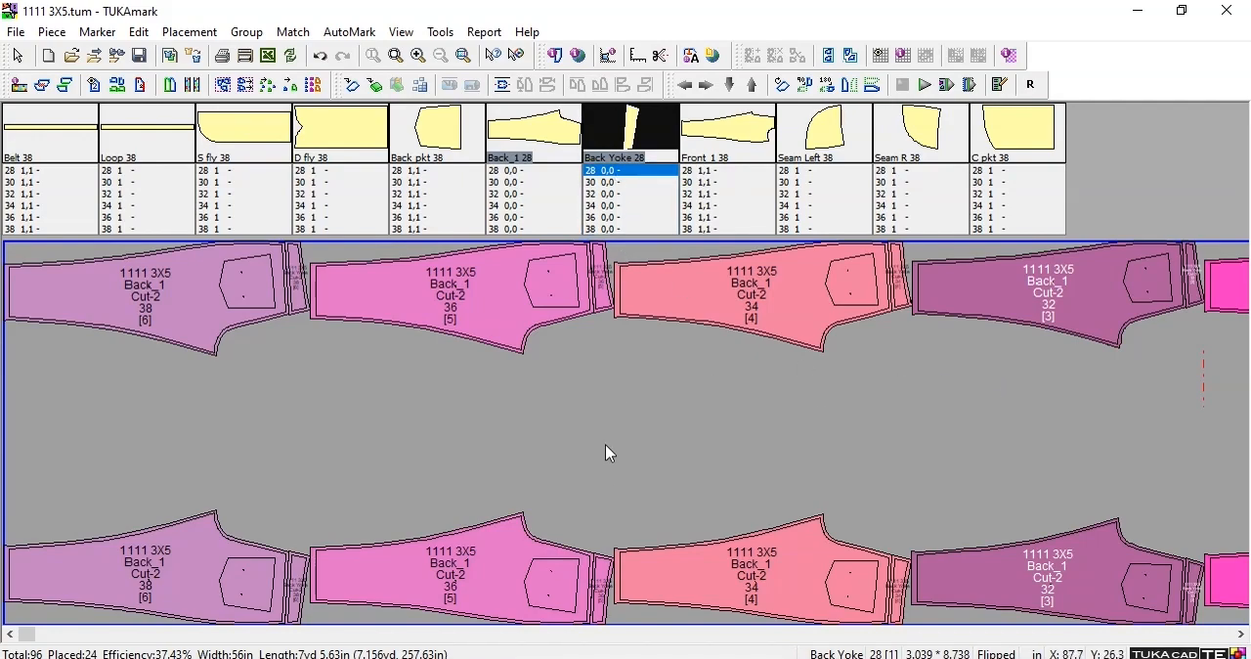
{"action": "left_click", "coordinate": [395, 55]}
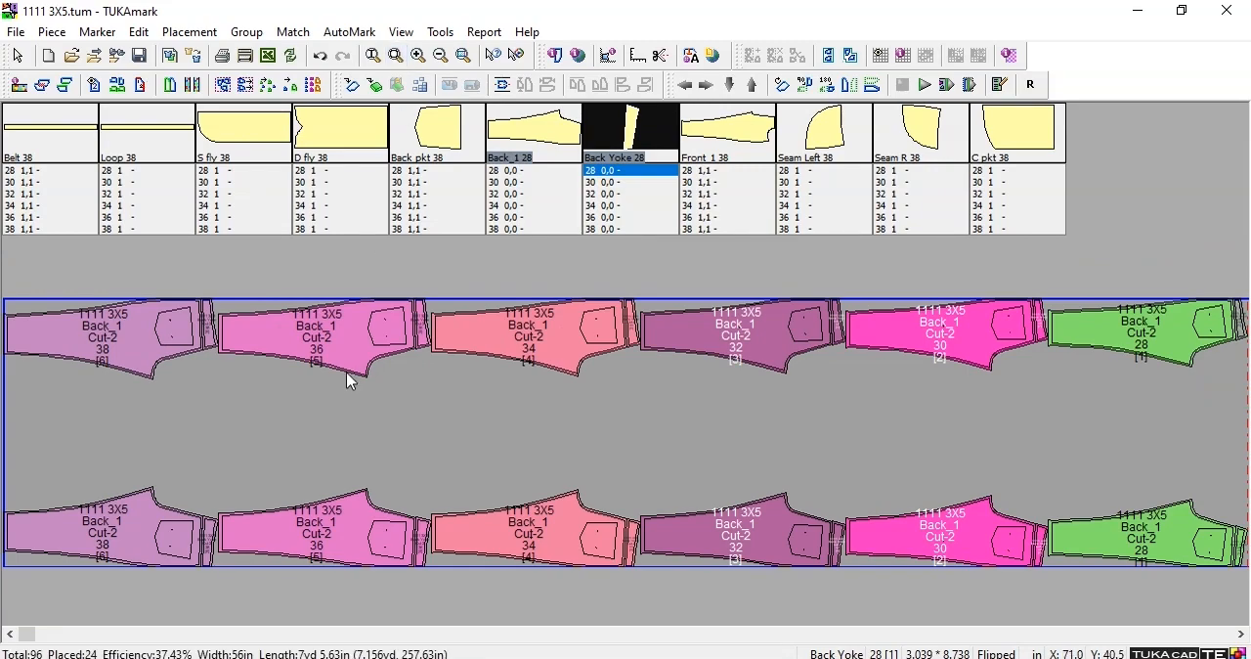
{"action": "left_click_drag", "start_coordinate": [311, 491], "coordinate": [432, 586]}
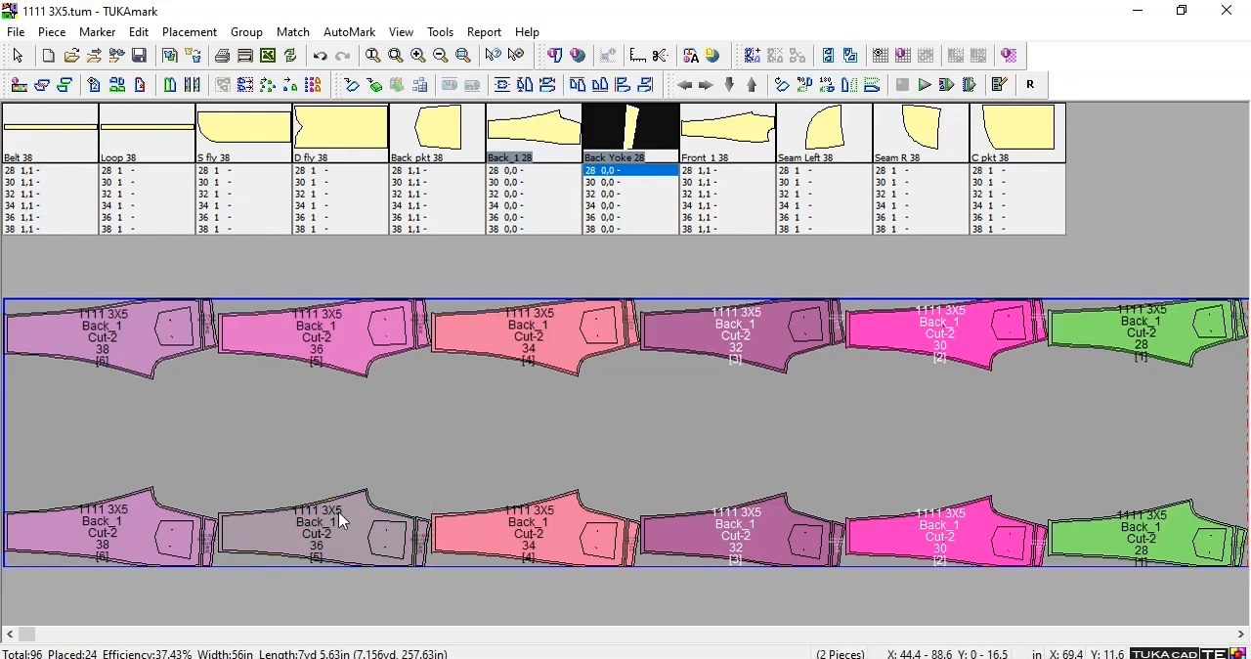
{"action": "left_click_drag", "start_coordinate": [349, 530], "coordinate": [163, 424]}
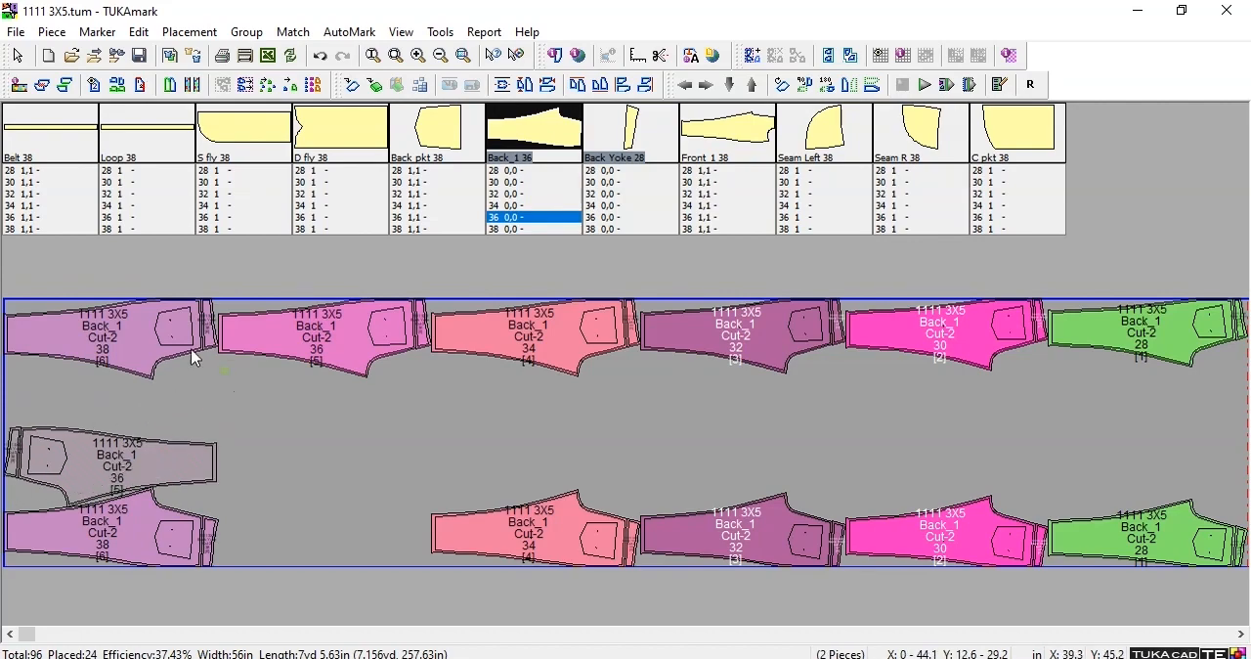
Move the upper size 38 back set to the marker's middle, and stack the lower size 34 and reversed size 32 sets above size 36.
{"action": "left_click_drag", "start_coordinate": [114, 311], "coordinate": [622, 414]}
{"action": "left_click_drag", "start_coordinate": [637, 572], "coordinate": [167, 397]}
{"action": "left_click_drag", "start_coordinate": [645, 492], "coordinate": [866, 584]}
{"action": "mouse_move", "coordinate": [716, 545]}
{"action": "left_mouse_down"}
{"action": "mouse_move", "coordinate": [625, 528]}
{"action": "mouse_move", "coordinate": [152, 354]}
{"action": "left_mouse_up"}
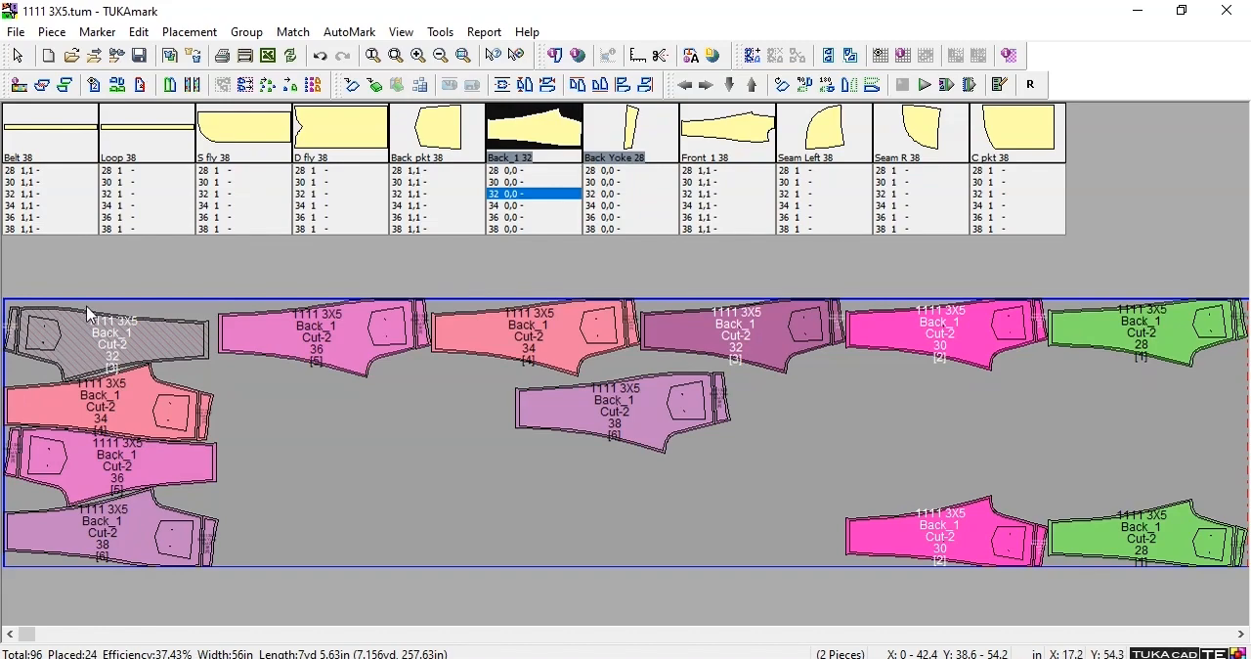
{"action": "left_click", "coordinate": [318, 448]}
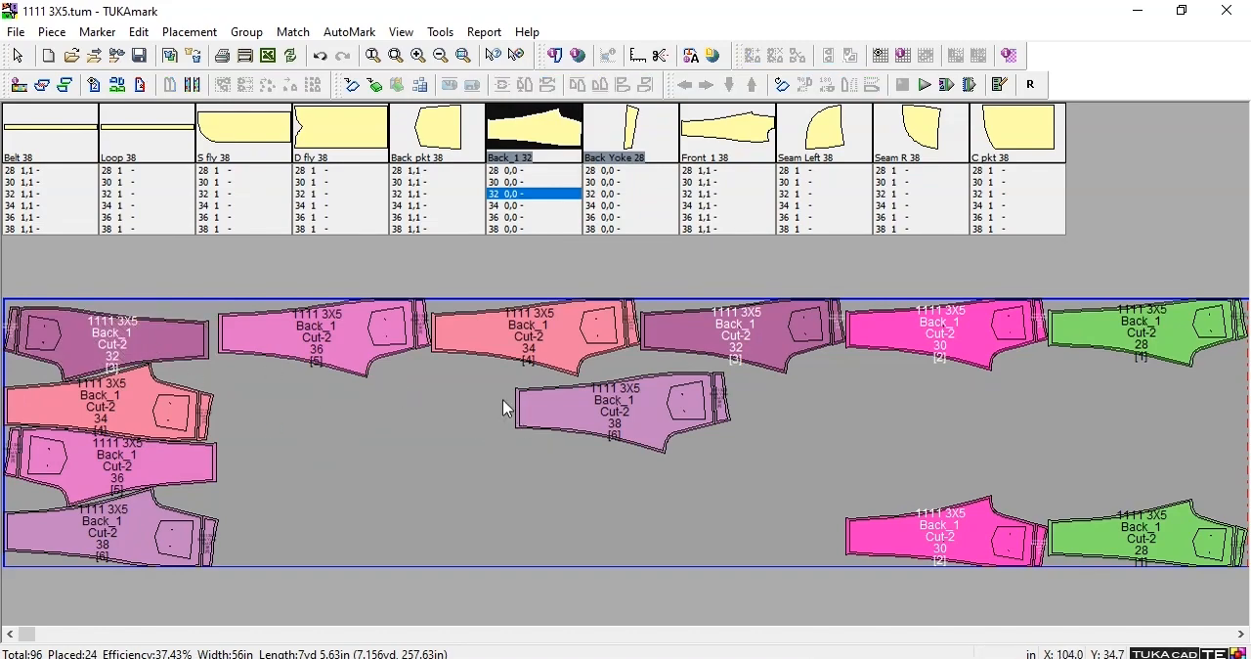
Start a second column with the reversed size 32 back set on the lower edge and the size 34 set nested above it.
{"action": "left_click_drag", "start_coordinate": [761, 302], "coordinate": [352, 491]}
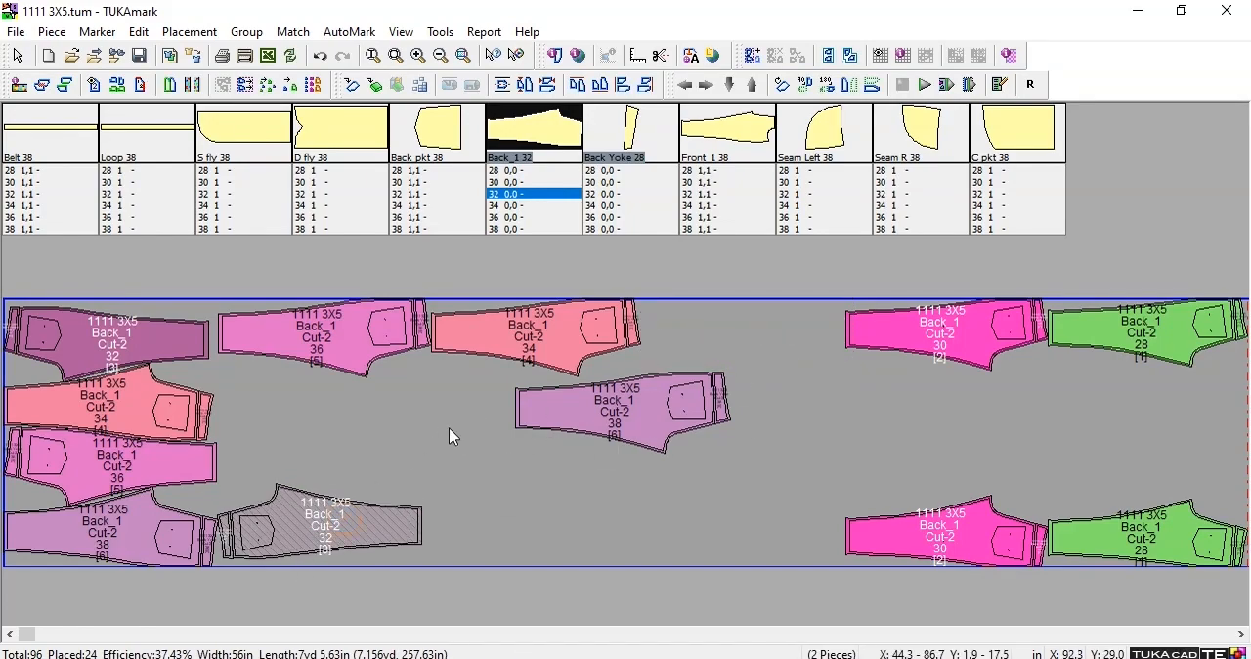
{"action": "left_click_drag", "start_coordinate": [339, 533], "coordinate": [272, 574]}
{"action": "mouse_move", "coordinate": [700, 340]}
{"action": "left_mouse_down"}
{"action": "mouse_move", "coordinate": [501, 317]}
{"action": "mouse_move", "coordinate": [508, 328]}
{"action": "left_mouse_up"}
{"action": "left_click_drag", "start_coordinate": [594, 341], "coordinate": [317, 479]}
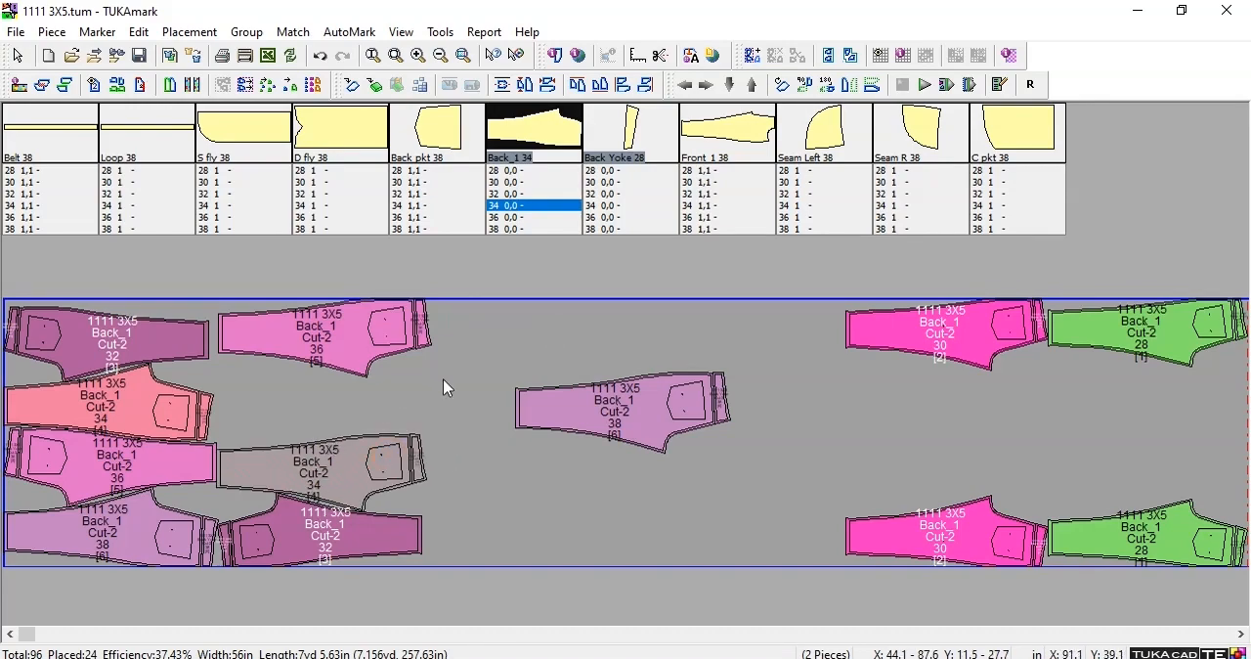
Finish the second column by nesting the reversed size 36 back set above size 34 and the size 38 set above that.
{"action": "left_click", "coordinate": [363, 312]}
{"action": "left_click_drag", "start_coordinate": [364, 313], "coordinate": [361, 381]}
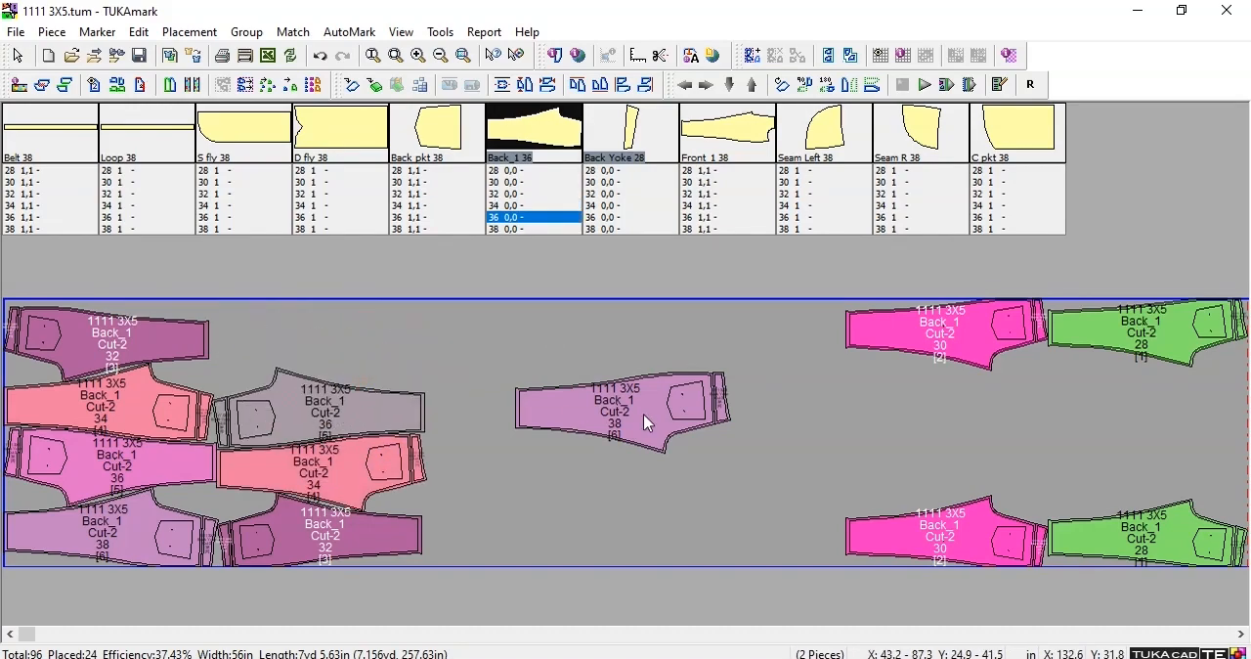
{"action": "left_click_drag", "start_coordinate": [573, 341], "coordinate": [574, 341]}
{"action": "left_click_drag", "start_coordinate": [643, 404], "coordinate": [224, 378]}
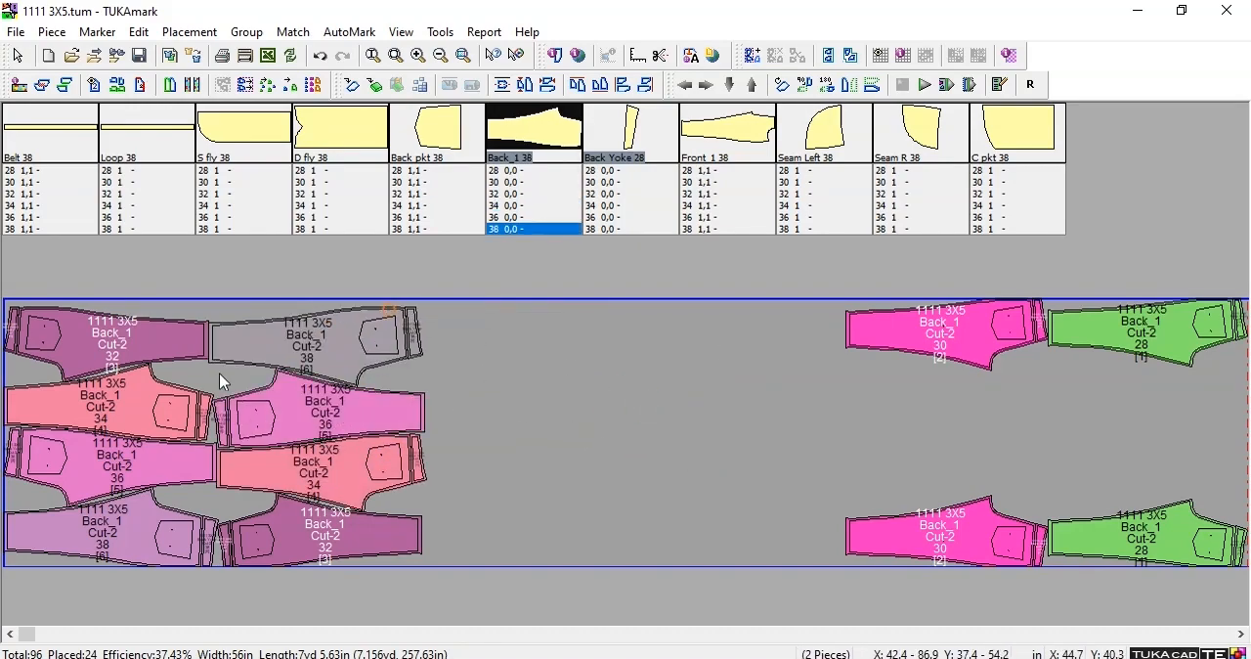
Start a third column with the lower size 30 back set on the lower edge and the reversed lower size 28 set above it.
{"action": "left_click_drag", "start_coordinate": [839, 444], "coordinate": [1043, 579]}
{"action": "left_click_drag", "start_coordinate": [999, 540], "coordinate": [910, 519]}
{"action": "left_click_drag", "start_coordinate": [1005, 450], "coordinate": [1242, 583]}
{"action": "left_click_drag", "start_coordinate": [1179, 534], "coordinate": [559, 461]}
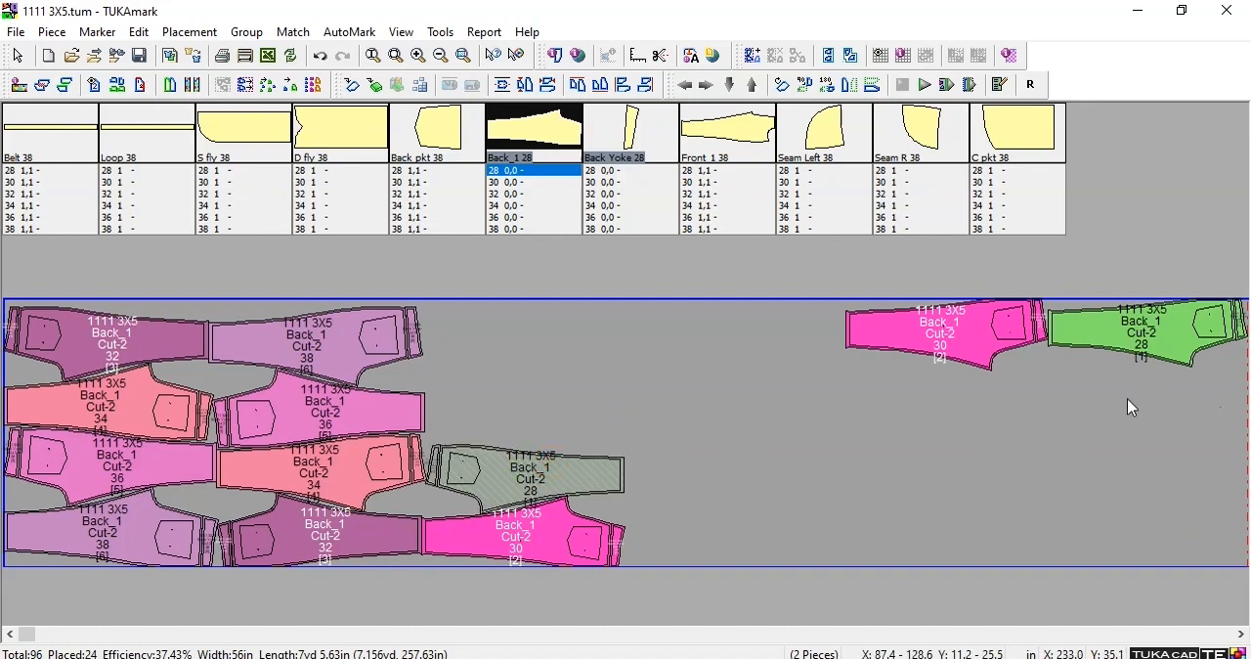
Nest the remaining size 30 back set and the reversed size 28 back set on top of the third column.
{"action": "left_click_drag", "start_coordinate": [983, 368], "coordinate": [543, 442]}
{"action": "left_click", "coordinate": [1175, 337]}
{"action": "left_click_drag", "start_coordinate": [1175, 337], "coordinate": [456, 401]}
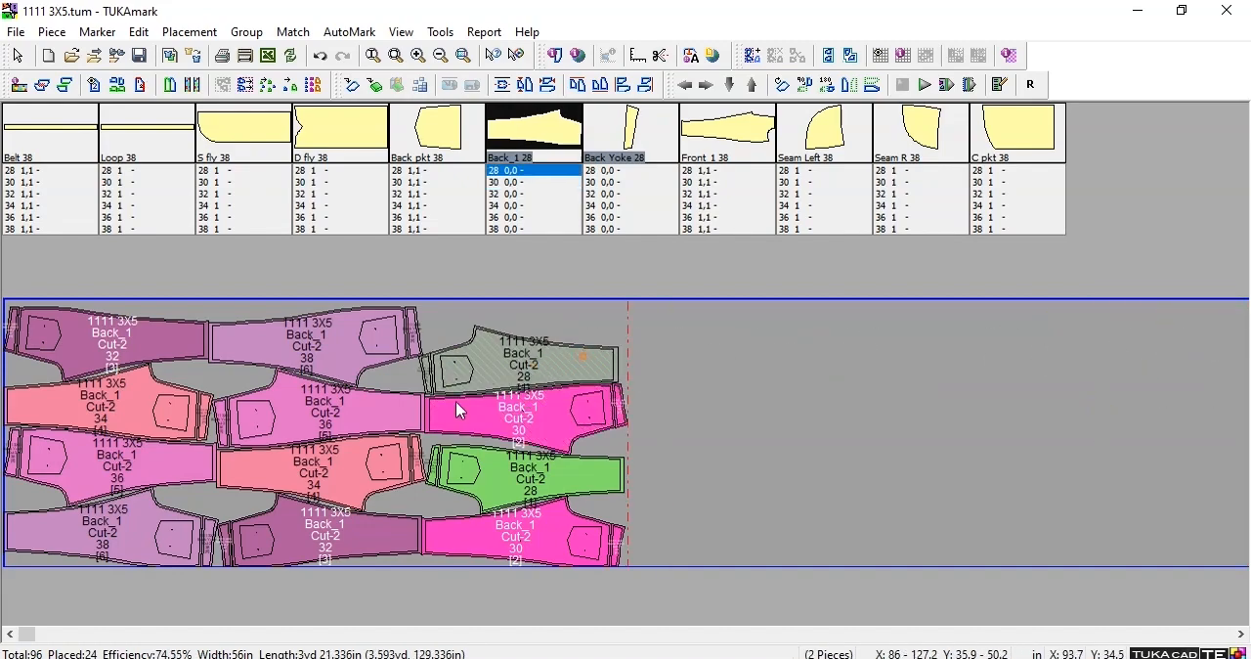
{"action": "left_click", "coordinate": [846, 373]}
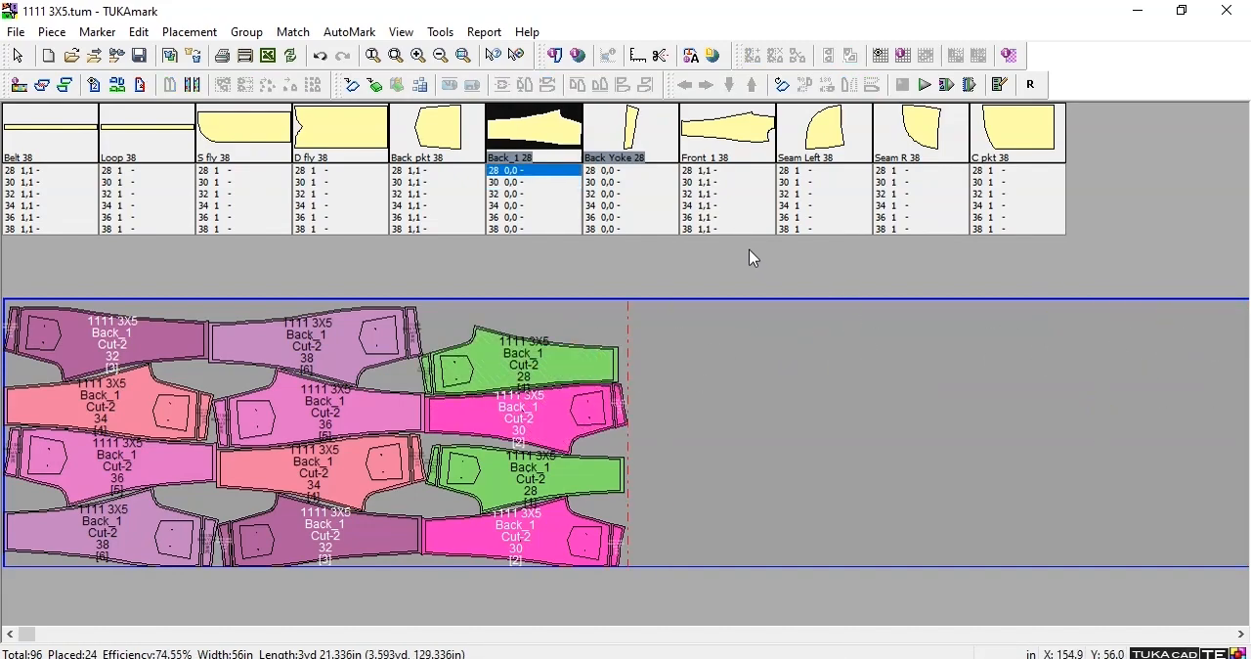
Place the two size 38 Front_1 pieces after the nested backs, one on the lower edge and one on the upper edge.
{"action": "left_click", "coordinate": [712, 228]}
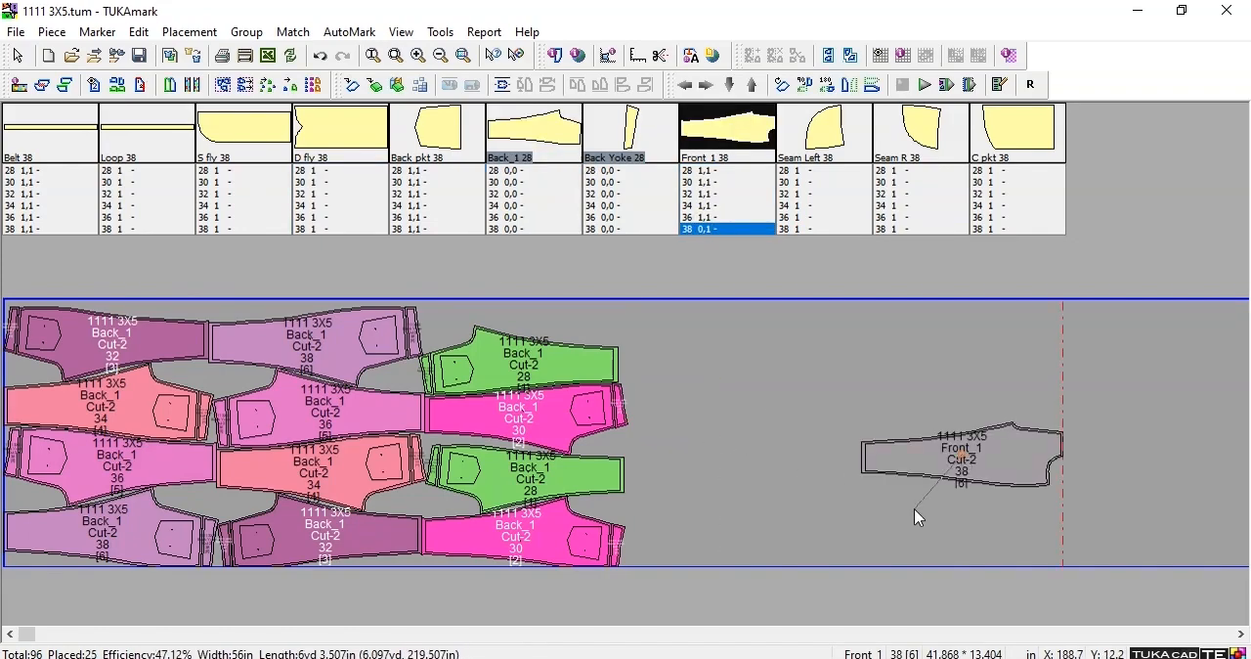
{"action": "left_click", "coordinate": [923, 502]}
{"action": "left_click", "coordinate": [1069, 438]}
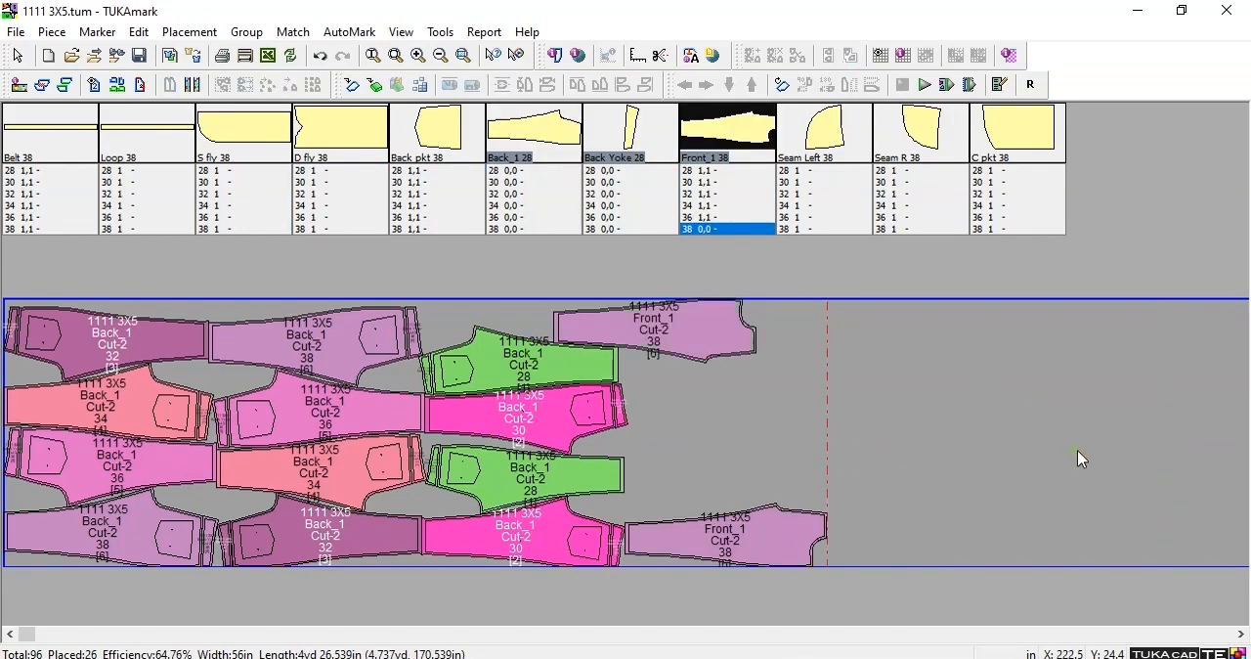
Place both size 36 Front_1 pieces directly after the size 38 fronts along the lower and upper edges.
{"action": "left_click", "coordinate": [714, 217]}
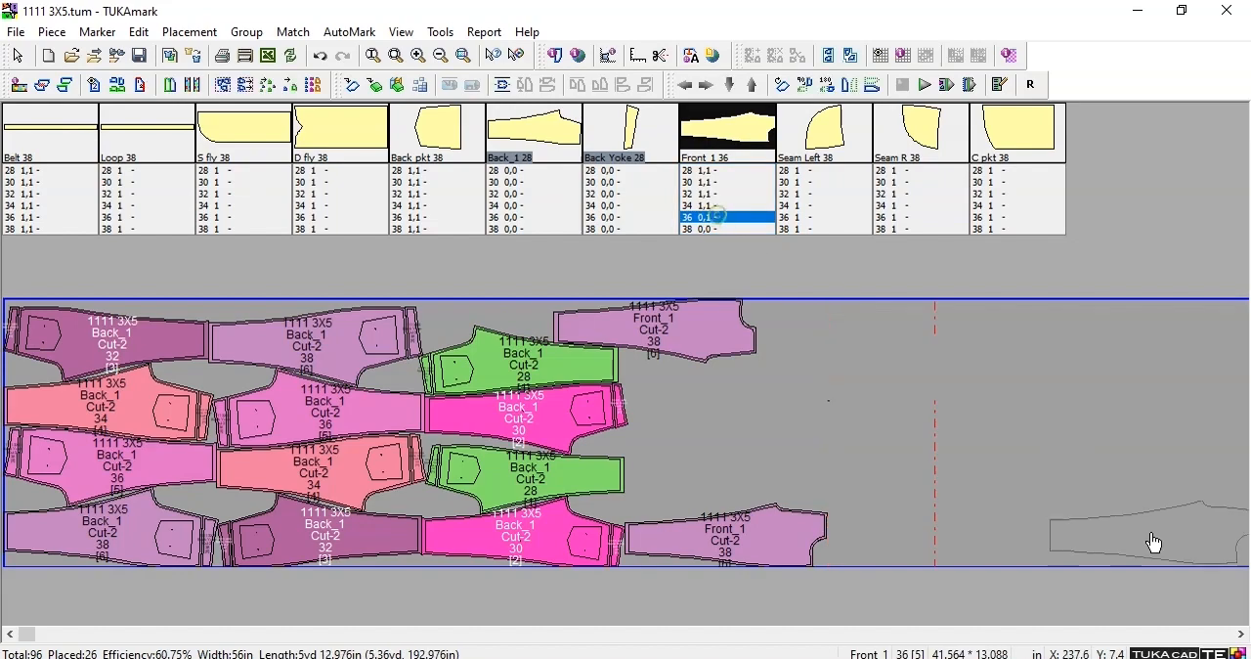
{"action": "left_click", "coordinate": [1123, 528]}
{"action": "left_click_drag", "start_coordinate": [1036, 429], "coordinate": [937, 309]}
{"action": "right_click", "coordinate": [846, 342]}
{"action": "left_click_drag", "start_coordinate": [846, 342], "coordinate": [803, 299]}
Place both size 34 and both size 32 Front_1 pieces after the size 36 fronts, along the lower and upper edges.
{"action": "scroll", "coordinate": [1000, 427], "scroll_direction": "right", "scroll_amount": 2}
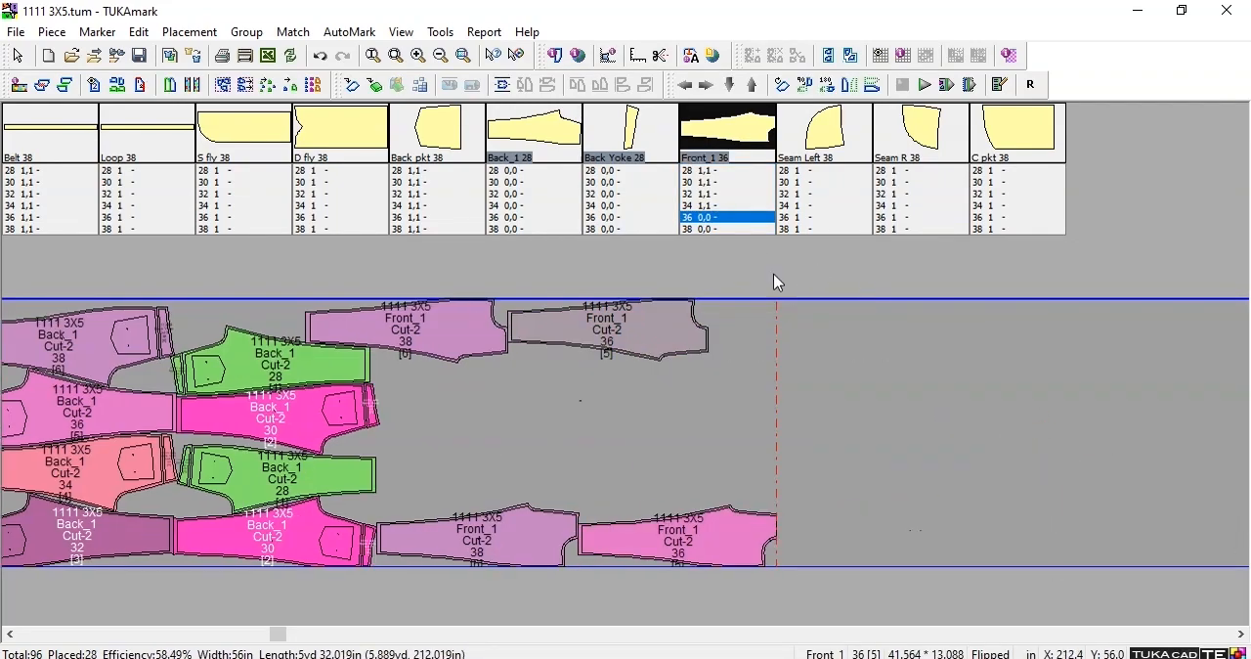
{"action": "left_click", "coordinate": [713, 206]}
{"action": "left_click", "coordinate": [1092, 451]}
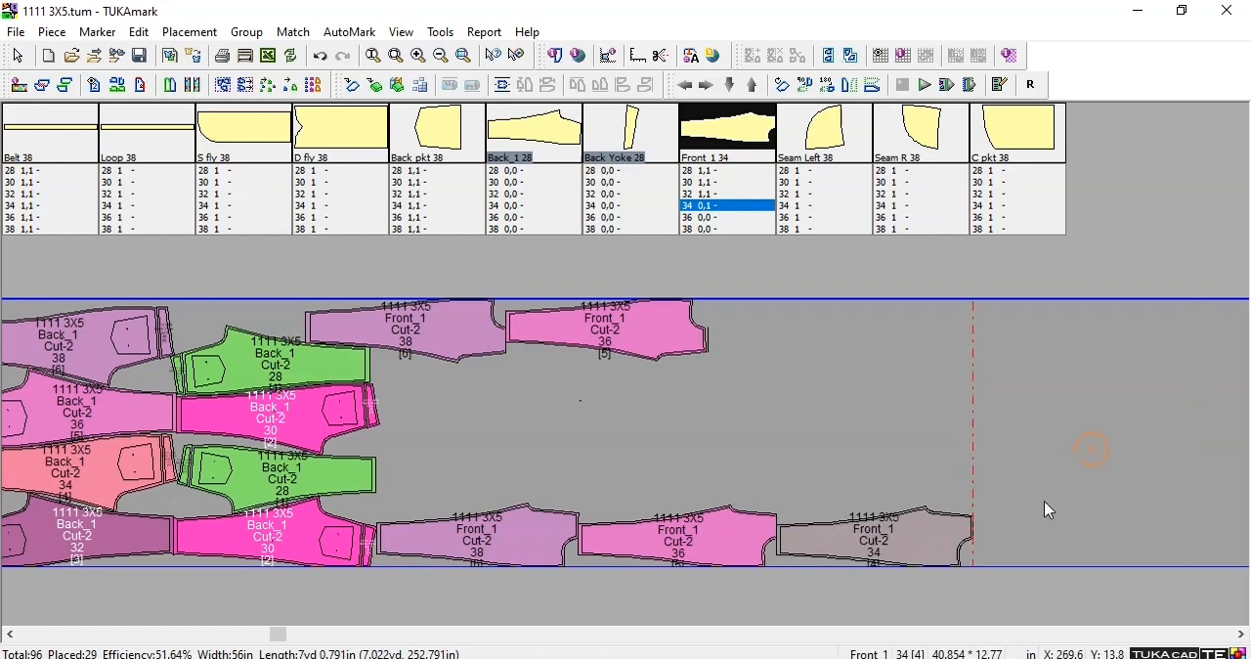
{"action": "left_click", "coordinate": [864, 369]}
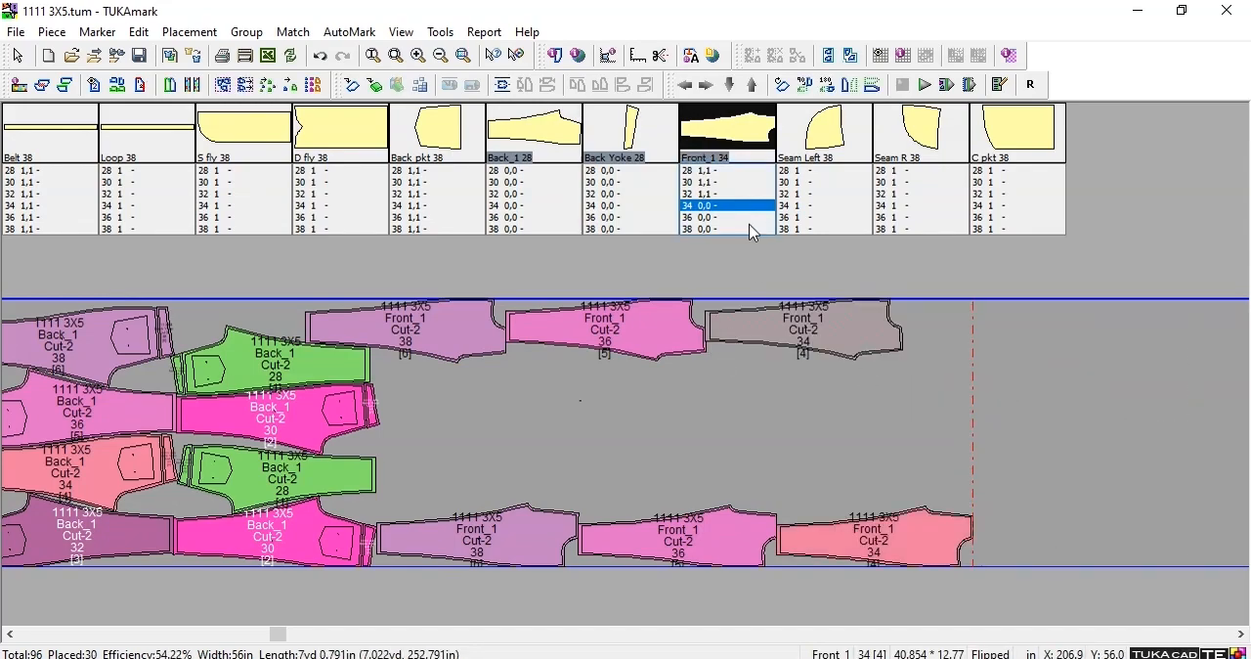
{"action": "left_click", "coordinate": [723, 193]}
{"action": "scroll", "coordinate": [1080, 479], "scroll_direction": "right", "scroll_amount": 2}
{"action": "left_click", "coordinate": [1065, 470]}
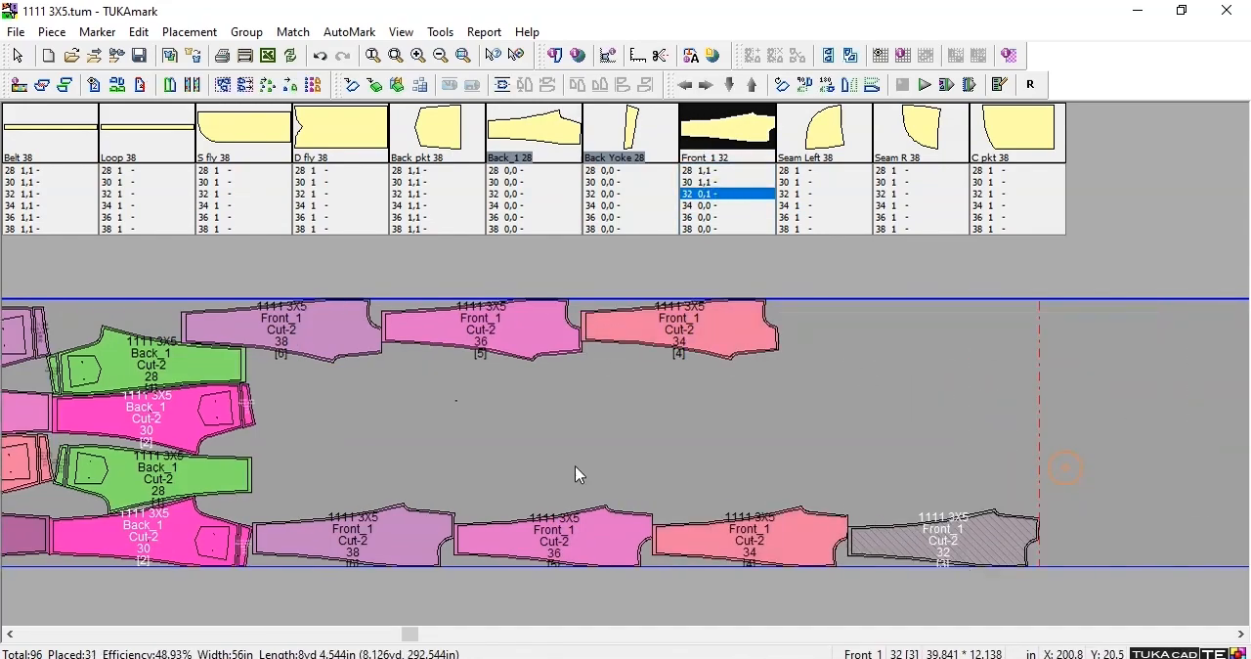
{"action": "left_click", "coordinate": [1036, 420]}
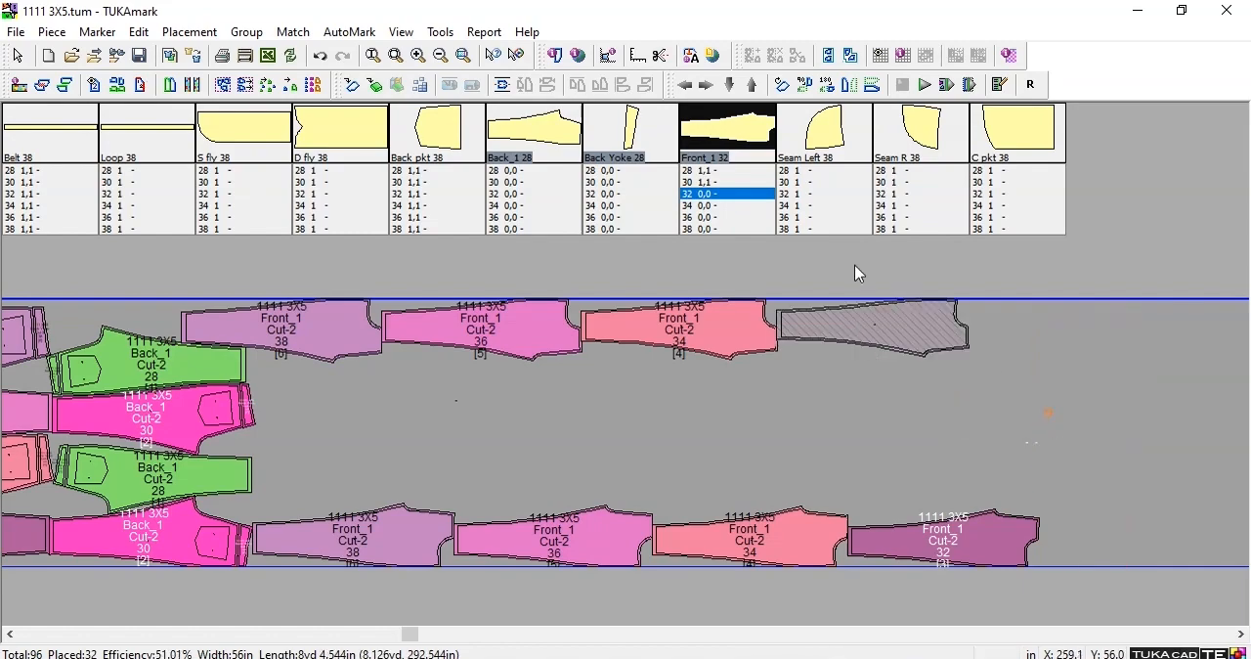
Continue the lower and upper rows of fronts with both size 30 and both size 28 Front_1 pieces.
{"action": "left_click", "coordinate": [709, 183]}
{"action": "scroll", "coordinate": [1010, 467], "scroll_direction": "right", "scroll_amount": 2}
{"action": "left_click", "coordinate": [1036, 481]}
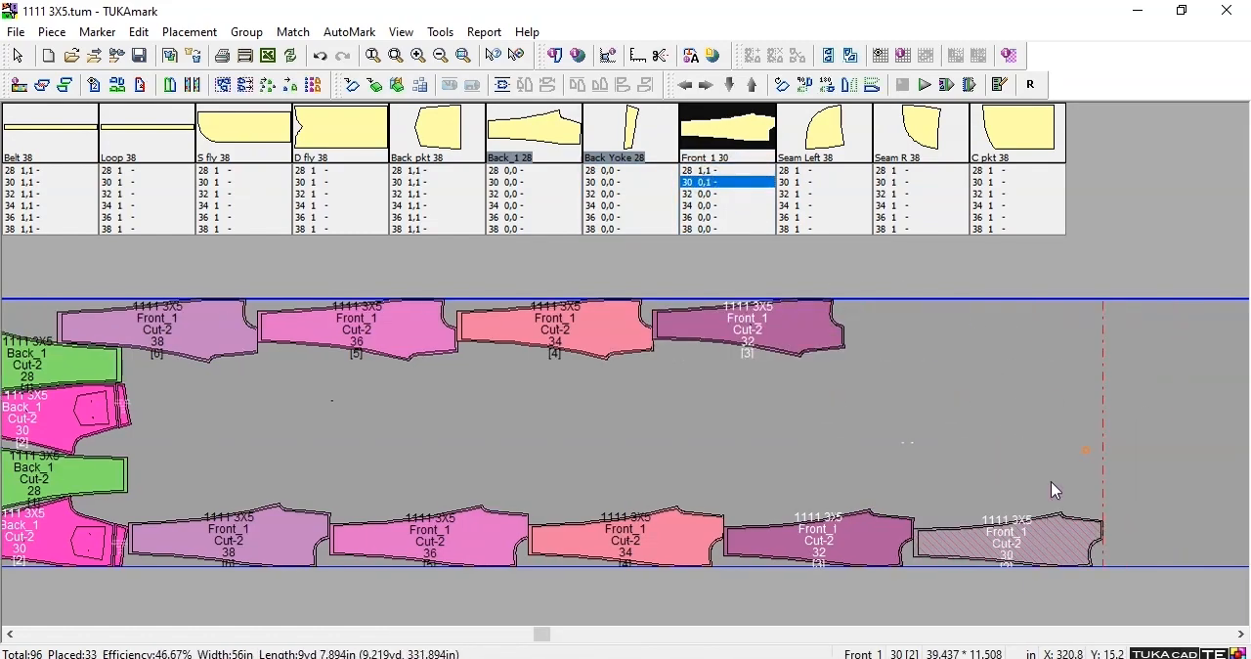
{"action": "left_click", "coordinate": [1063, 400]}
{"action": "left_click", "coordinate": [704, 171]}
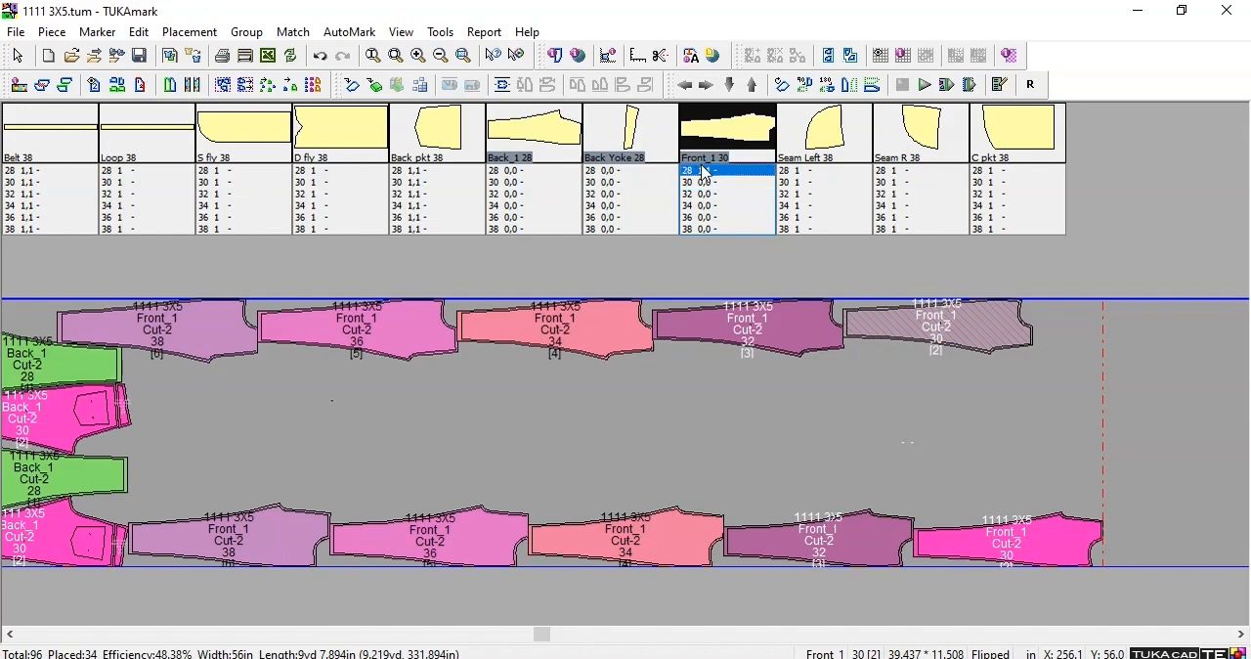
{"action": "scroll", "coordinate": [1093, 452], "scroll_direction": "right", "scroll_amount": 2}
{"action": "left_click", "coordinate": [1144, 487]}
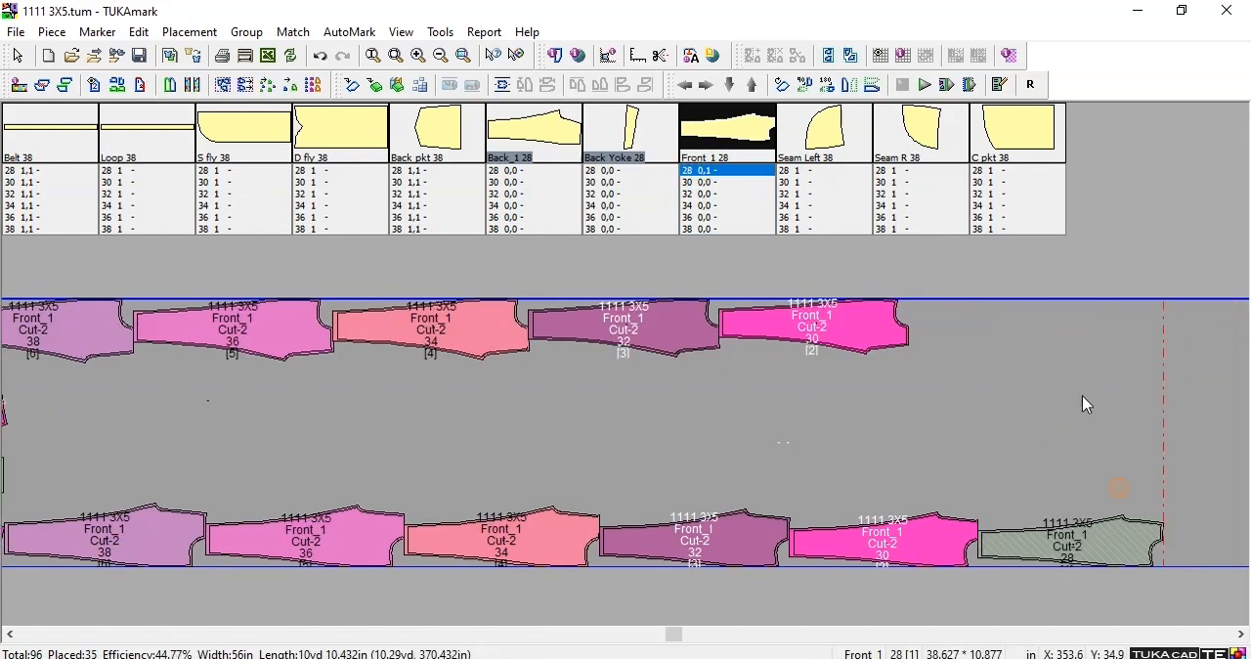
{"action": "left_click", "coordinate": [997, 346]}
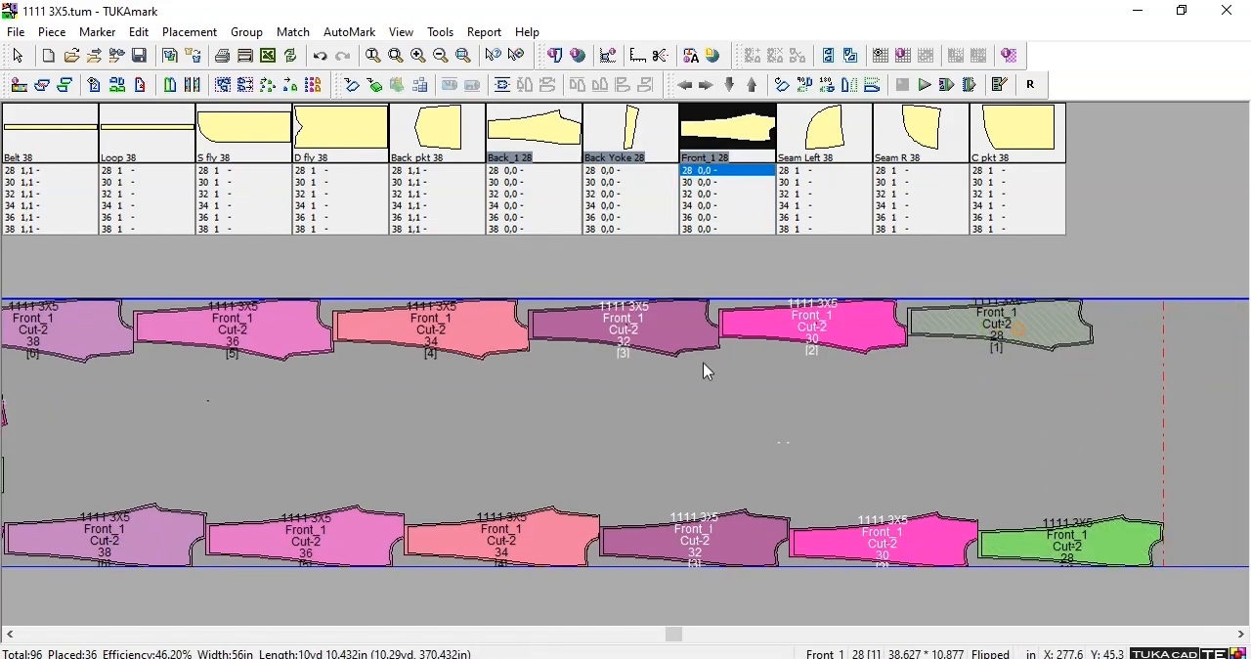
Stack the lower-row size 36 front, rotated, and the lower-row size 34 front above the lower size 38 front, beside the backs.
{"action": "scroll", "coordinate": [530, 433], "scroll_direction": "left", "scroll_amount": 2}
{"action": "scroll", "coordinate": [547, 450], "scroll_direction": "left", "scroll_amount": 2}
{"action": "left_click", "coordinate": [796, 539]}
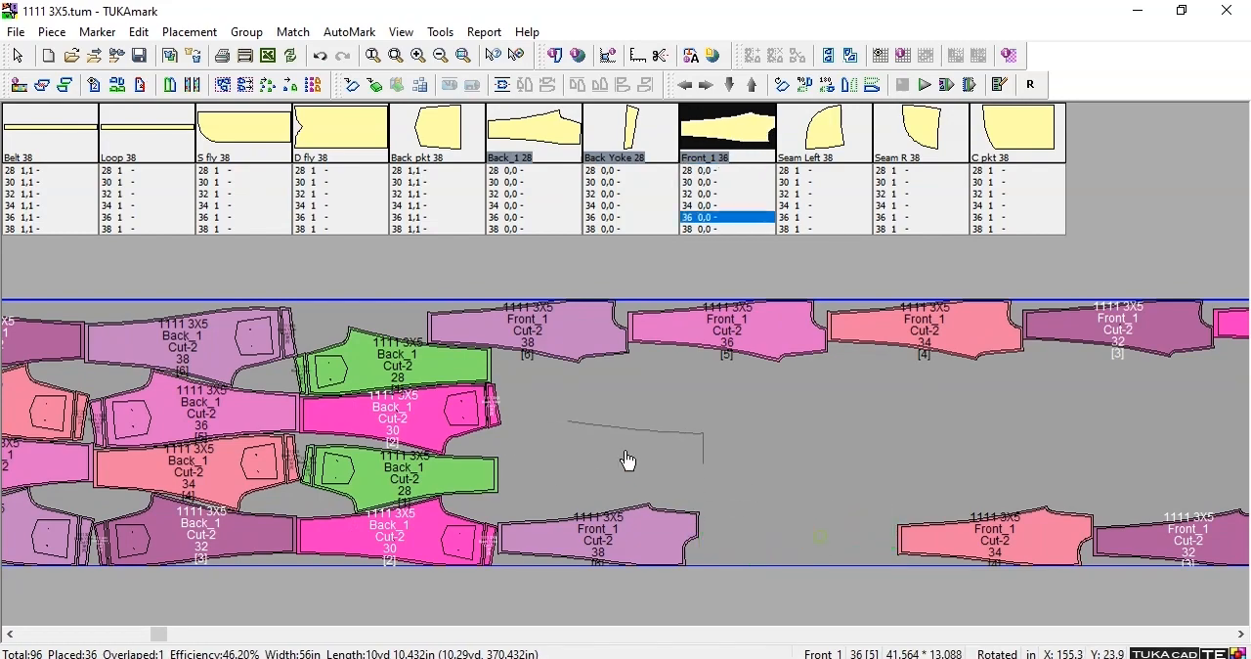
{"action": "left_click", "coordinate": [998, 544]}
{"action": "left_click", "coordinate": [665, 429]}
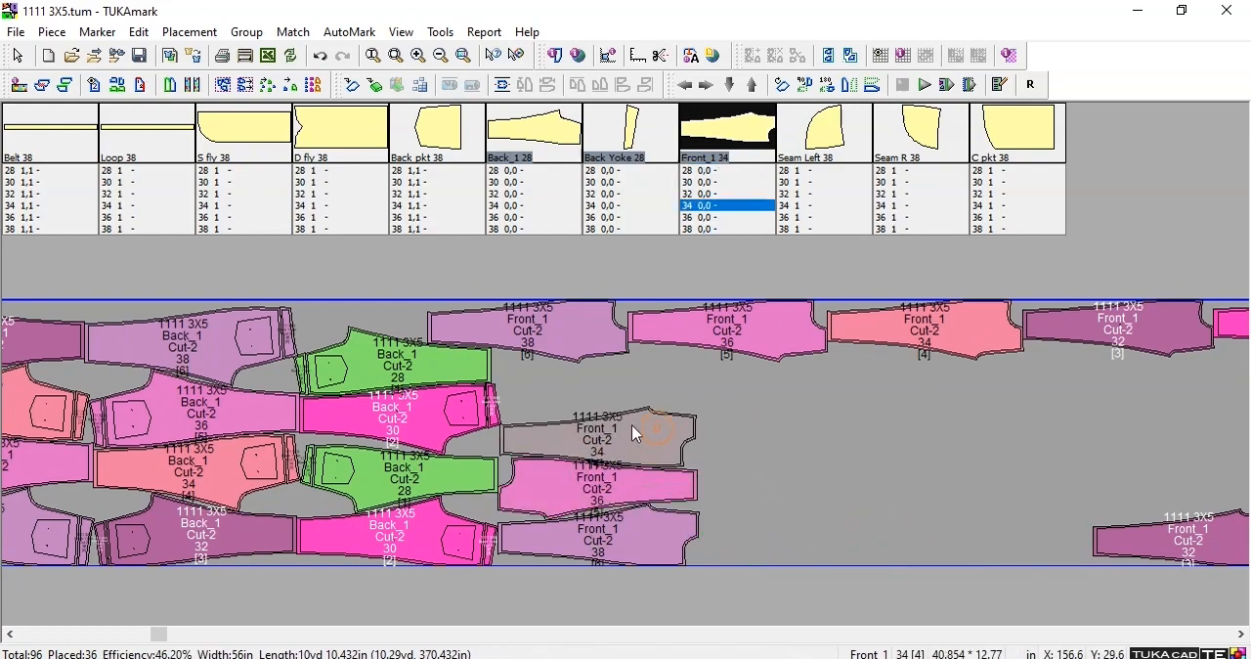
Move the upper size 38 front aside and nest the lower-row size 32 front, rotated, above the stacked size 34 front.
{"action": "left_click", "coordinate": [569, 341]}
{"action": "left_click", "coordinate": [1065, 416]}
{"action": "left_click", "coordinate": [1186, 528]}
{"action": "scroll", "coordinate": [879, 469], "scroll_direction": "left", "scroll_amount": 2}
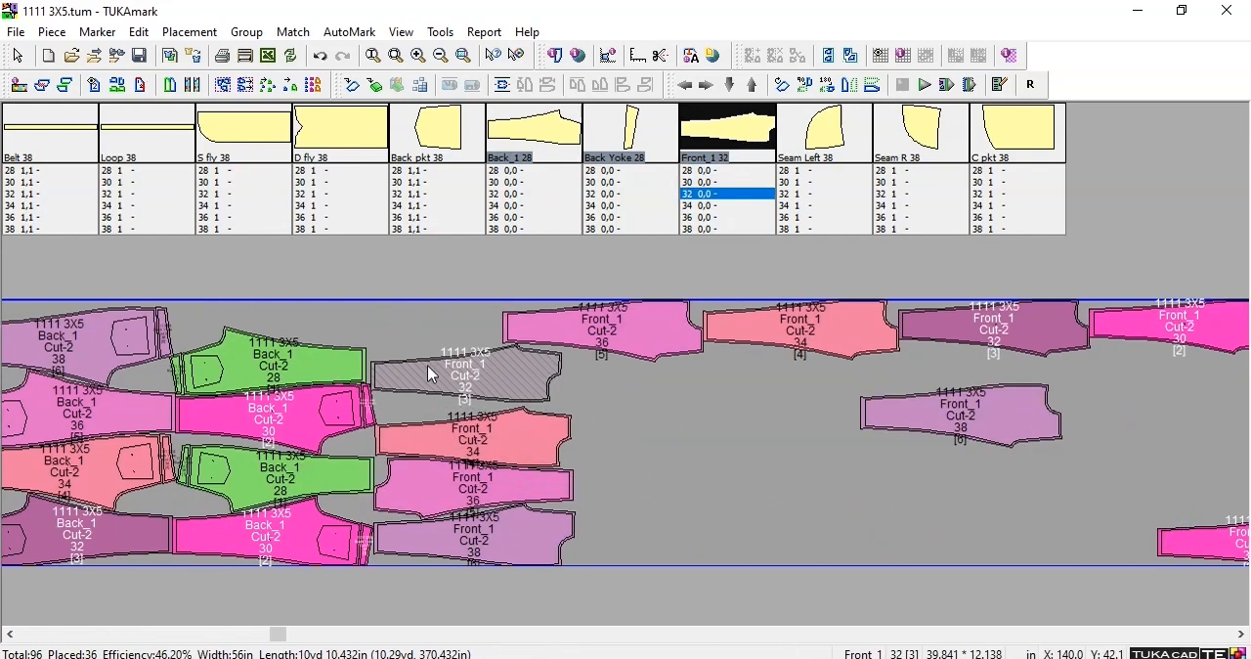
{"action": "left_click", "coordinate": [459, 386]}
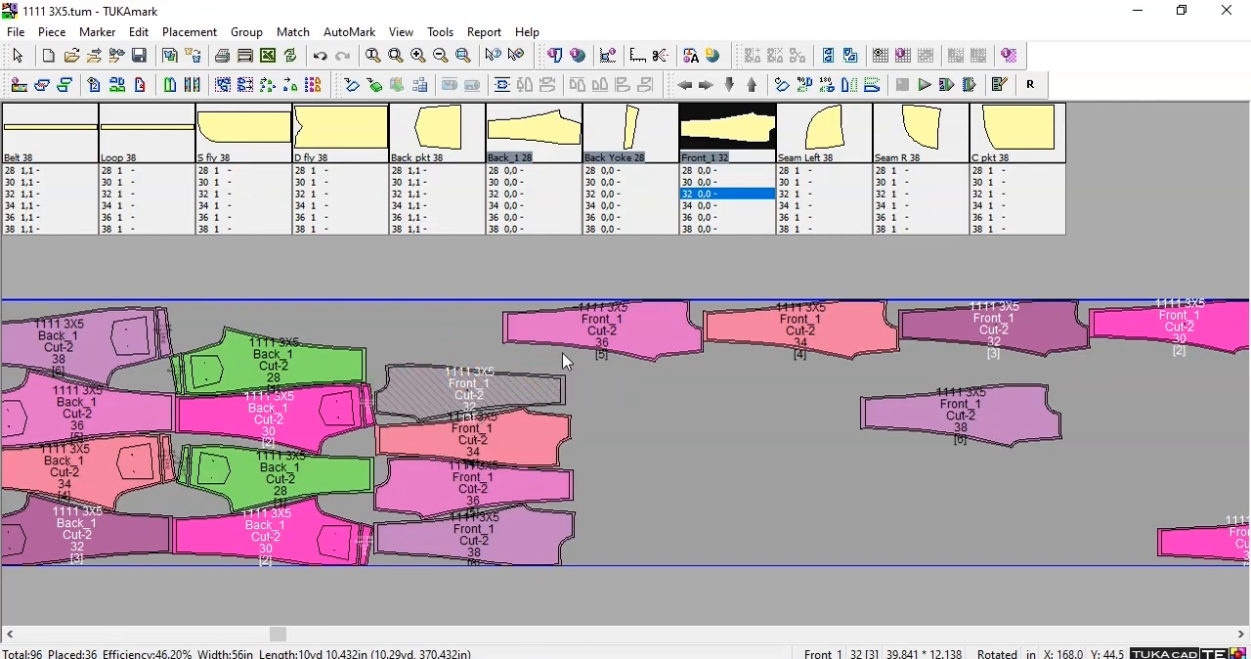
Move the upper size 36 front aside and set the lower-row size 30 front on top of the first fronts column.
{"action": "left_click", "coordinate": [565, 340]}
{"action": "left_click", "coordinate": [780, 471]}
{"action": "left_click", "coordinate": [1217, 539]}
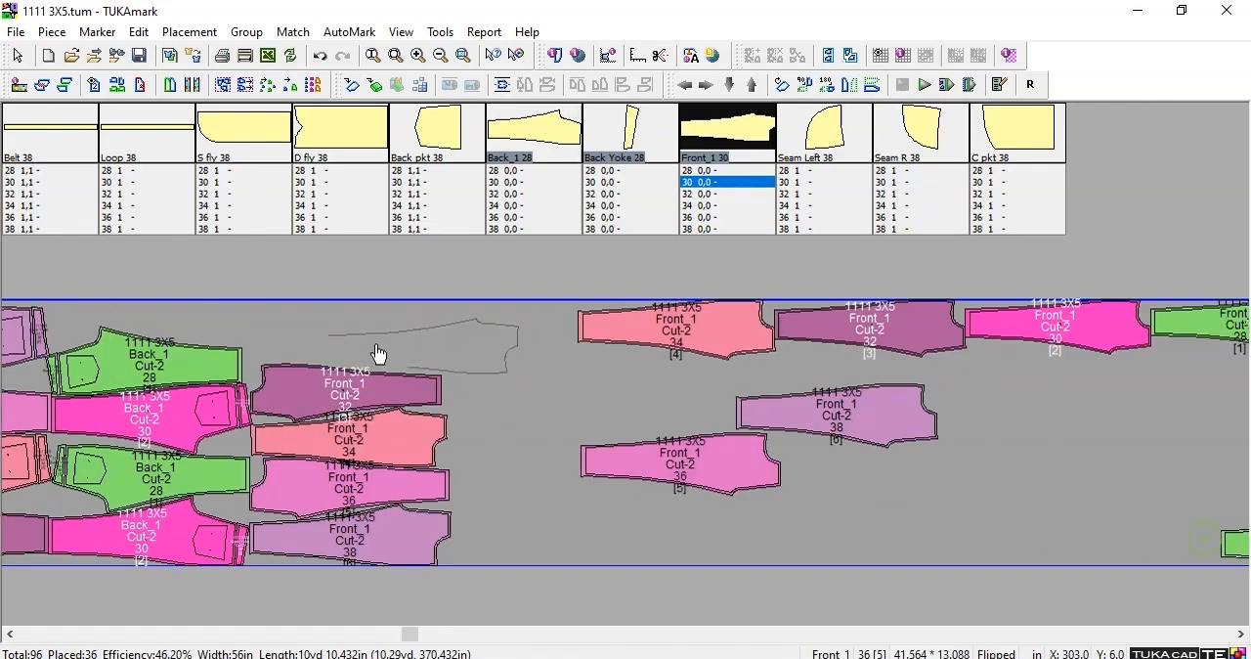
{"action": "left_click", "coordinate": [359, 331]}
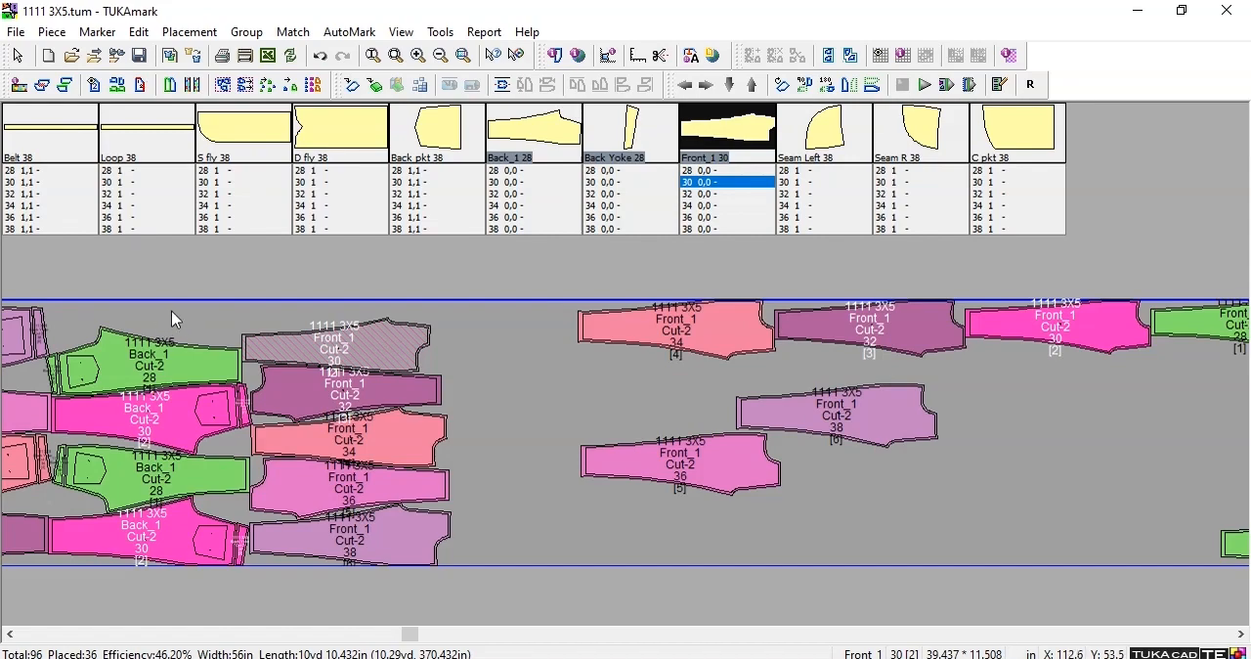
{"action": "left_click", "coordinate": [1046, 445]}
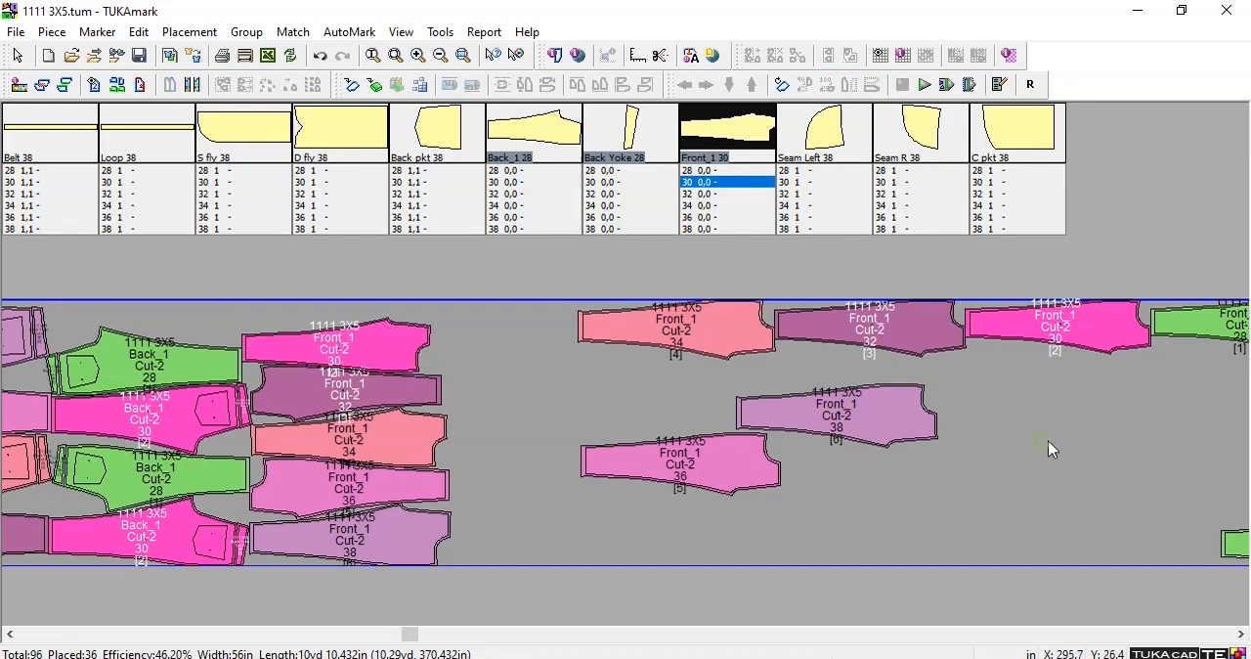
Start a second fronts column with the remaining size 30 front, rotated, on the lower edge and the remaining size 32 front above it.
{"action": "left_click", "coordinate": [1087, 365]}
{"action": "left_click", "coordinate": [661, 528]}
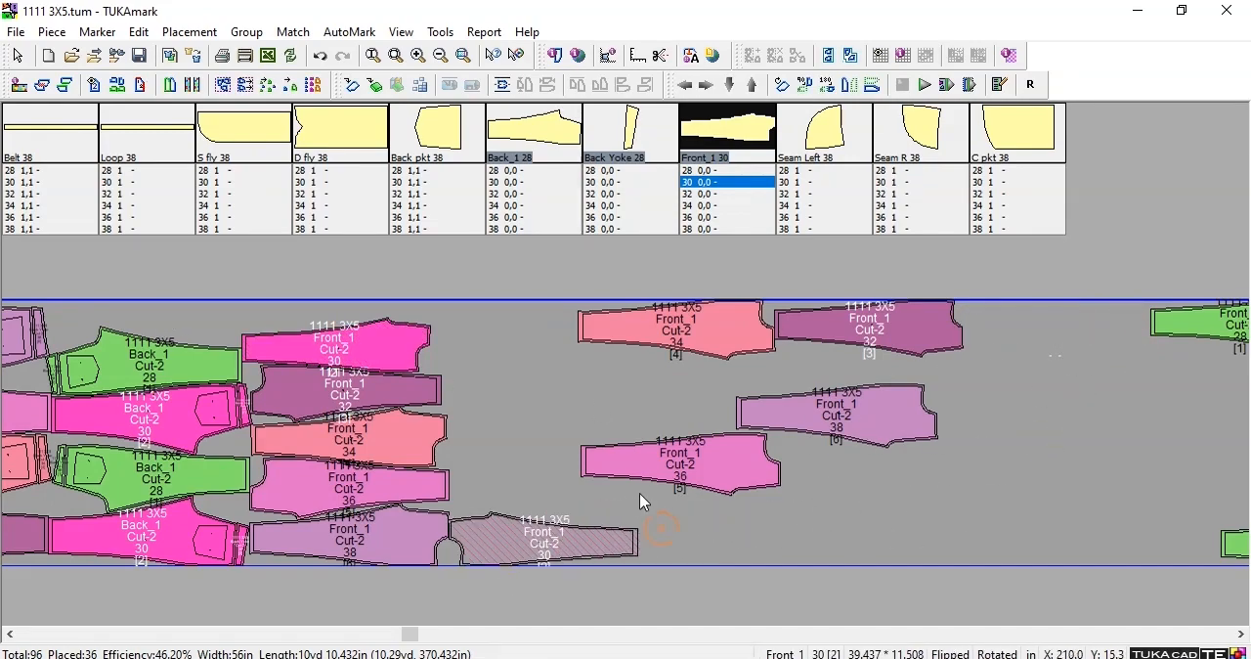
{"action": "left_click", "coordinate": [405, 409]}
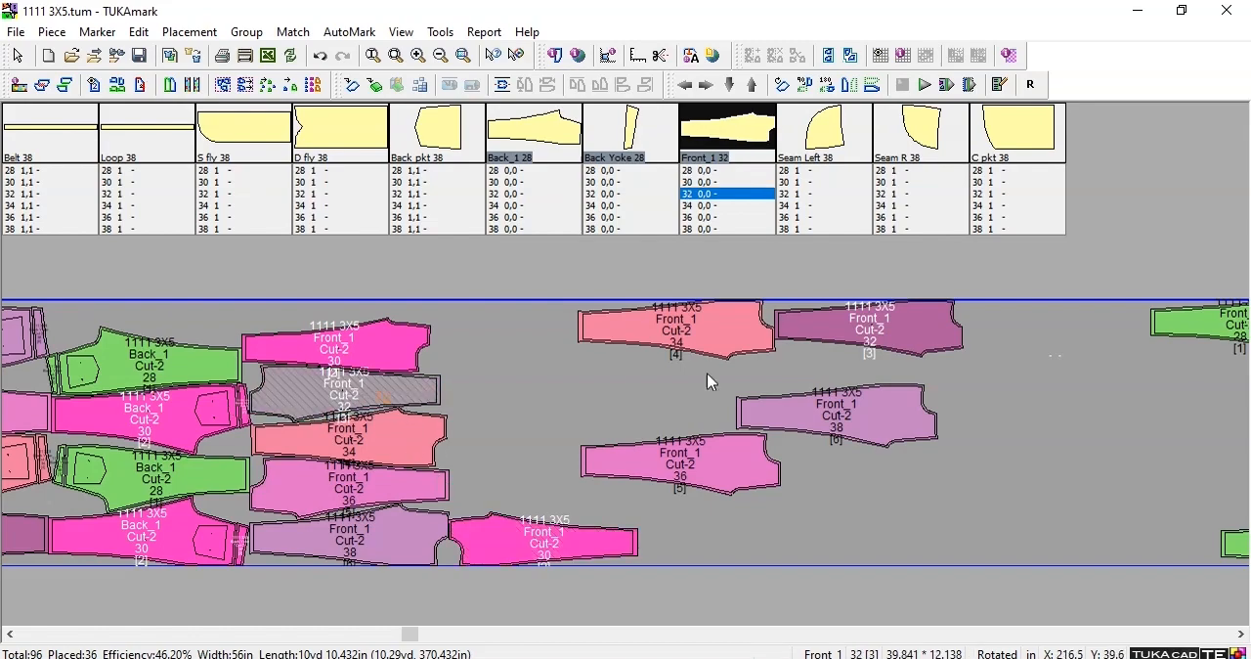
{"action": "mouse_move", "coordinate": [888, 334]}
{"action": "left_mouse_down"}
{"action": "mouse_move", "coordinate": [634, 443]}
{"action": "mouse_move", "coordinate": [596, 489]}
{"action": "left_mouse_up"}
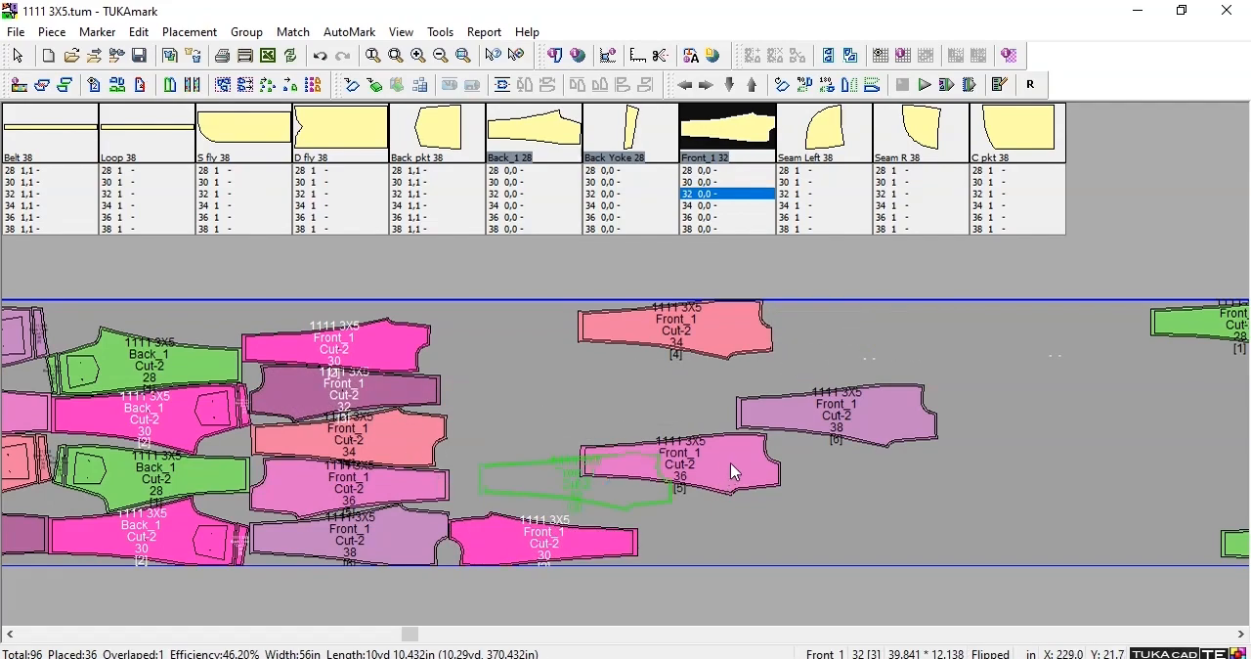
{"action": "left_click_drag", "start_coordinate": [730, 464], "coordinate": [992, 485]}
{"action": "left_click_drag", "start_coordinate": [565, 485], "coordinate": [523, 490]}
{"action": "left_click", "coordinate": [581, 422]}
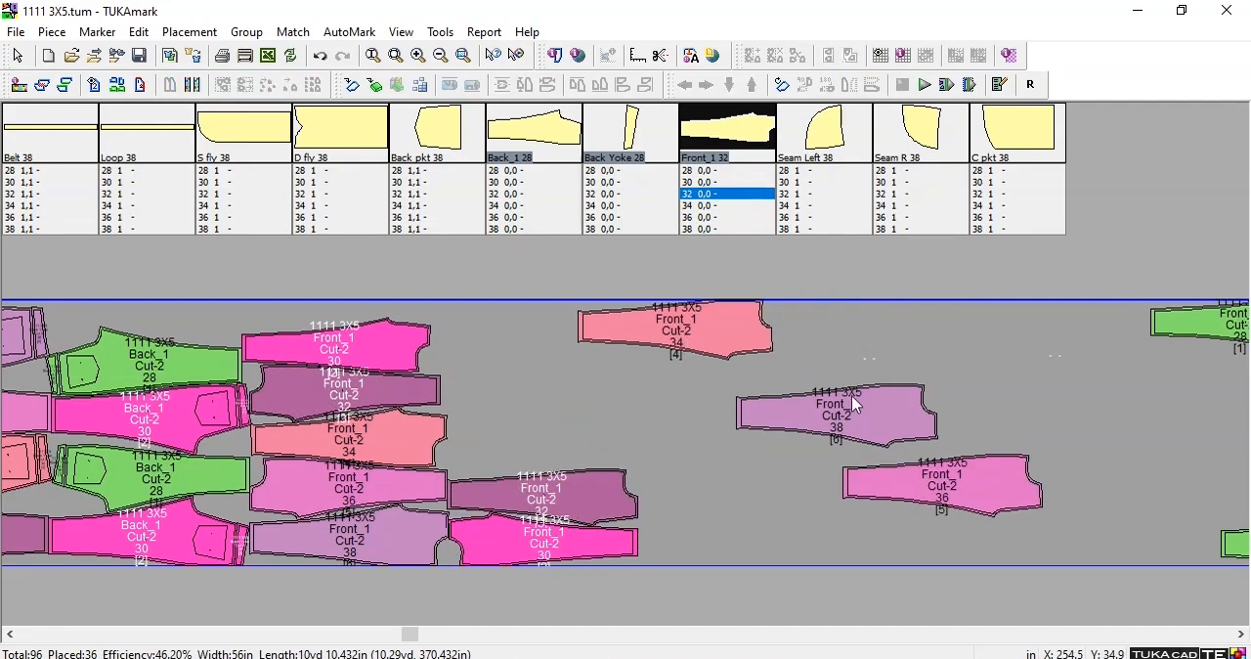
Complete the second fronts column with the rotated size 36 front, the size 34 front and the rotated size 38 front on top.
{"action": "left_click_drag", "start_coordinate": [965, 517], "coordinate": [596, 445]}
{"action": "left_click", "coordinate": [654, 401]}
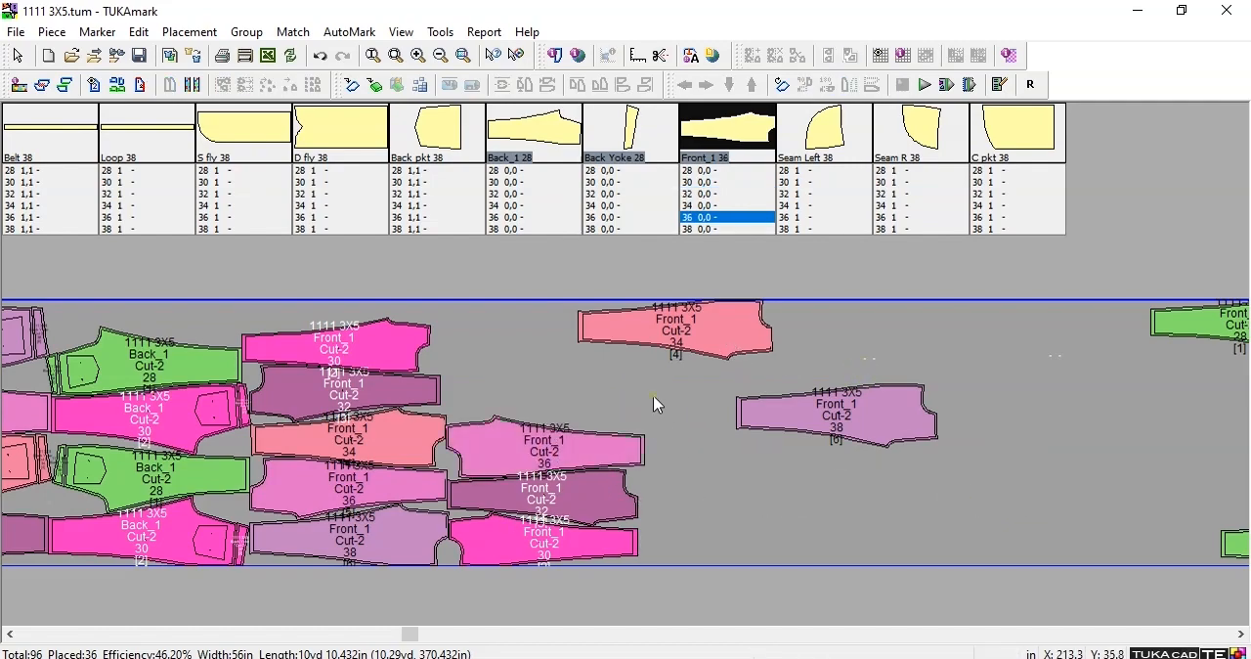
{"action": "left_click_drag", "start_coordinate": [699, 332], "coordinate": [562, 403]}
{"action": "left_click_drag", "start_coordinate": [766, 425], "coordinate": [598, 351]}
Nest the two size 28 fronts after the second fronts column, one on the lower edge and the other rotated above it.
{"action": "scroll", "coordinate": [875, 470], "scroll_direction": "left", "scroll_amount": 1}
{"action": "scroll", "coordinate": [980, 489], "scroll_direction": "right", "scroll_amount": 2}
{"action": "left_click_drag", "start_coordinate": [1180, 535], "coordinate": [1119, 565]}
{"action": "left_click_drag", "start_coordinate": [1119, 342], "coordinate": [753, 415]}
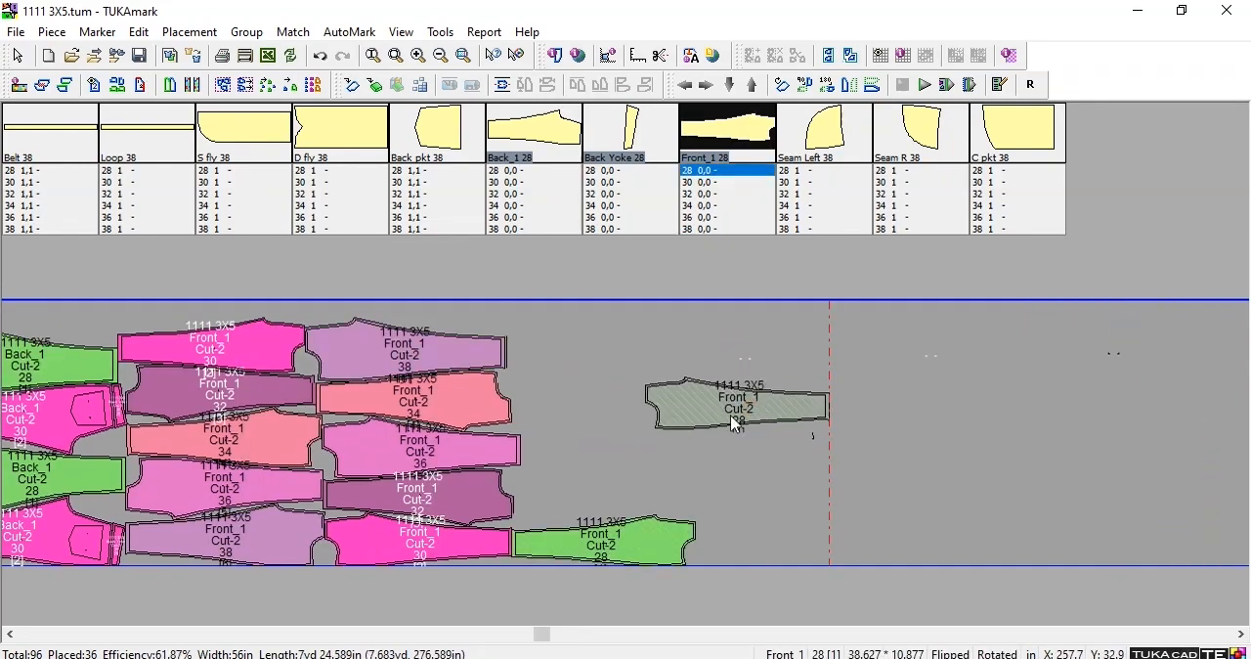
{"action": "left_click", "coordinate": [651, 395]}
{"action": "mouse_move", "coordinate": [568, 496]}
{"action": "left_mouse_down"}
{"action": "mouse_move", "coordinate": [421, 537]}
{"action": "mouse_move", "coordinate": [601, 490]}
{"action": "mouse_move", "coordinate": [575, 505]}
{"action": "left_mouse_up"}
{"action": "left_click", "coordinate": [653, 429]}
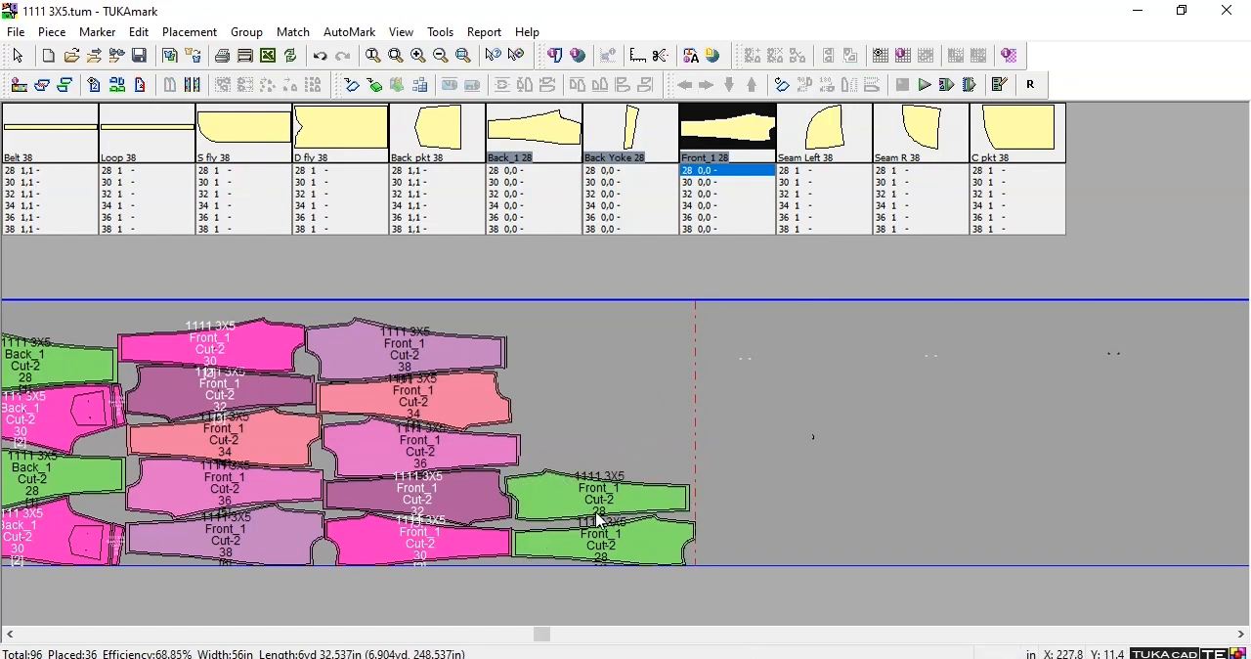
Place all Belt pieces for sizes 28 to 38 in the marker together.
{"action": "scroll", "coordinate": [590, 523], "scroll_direction": "left", "scroll_amount": 2}
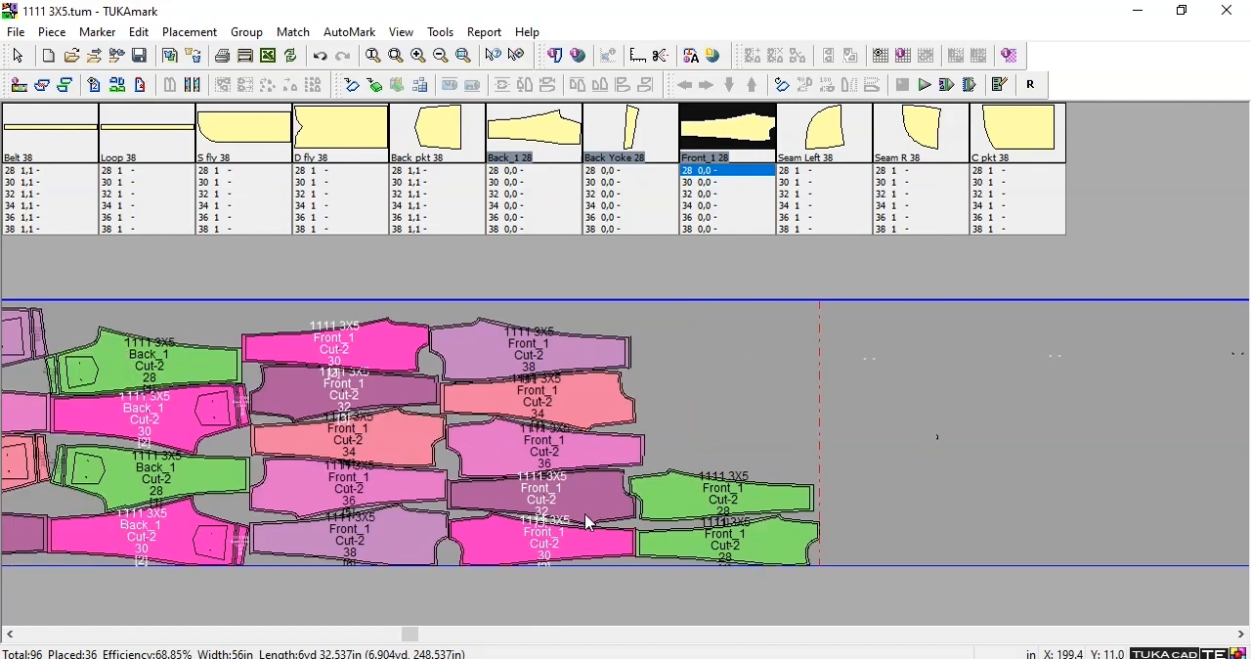
{"action": "left_click", "coordinate": [34, 186]}
{"action": "left_click", "coordinate": [397, 85]}
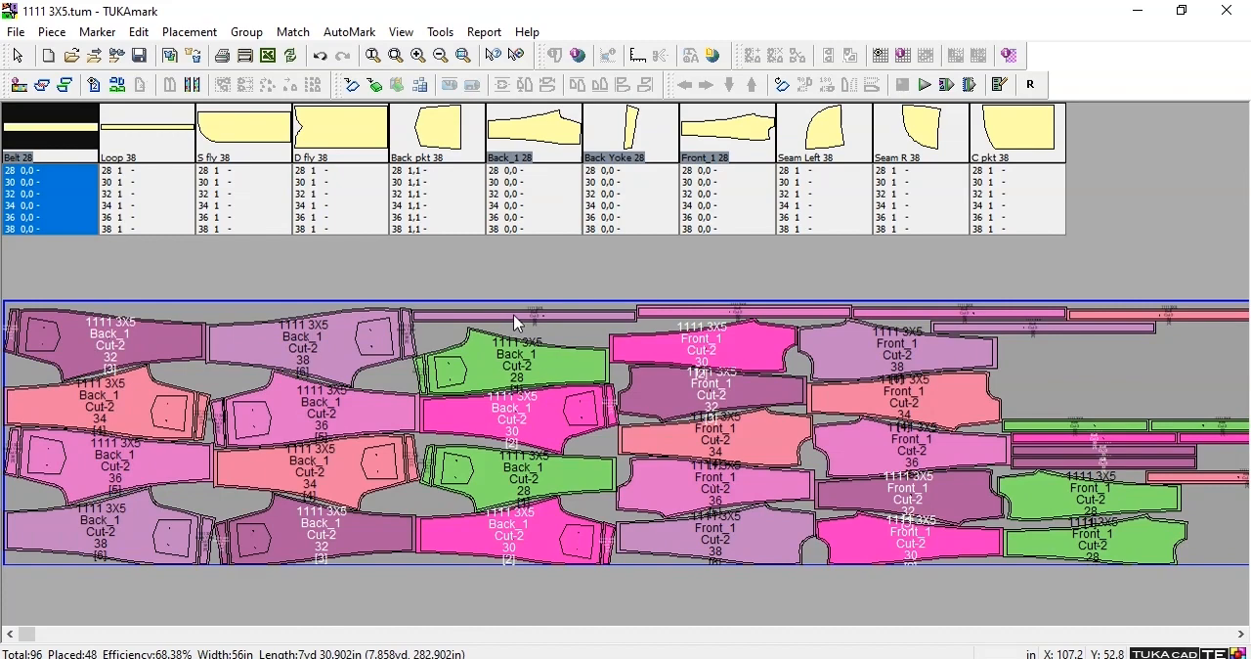
Line up a size 38, 36 and 34 belt along the upper edge, with the other size 36 and 38 belts just below.
{"action": "left_click", "coordinate": [518, 315]}
{"action": "left_click_drag", "start_coordinate": [680, 319], "coordinate": [479, 324]}
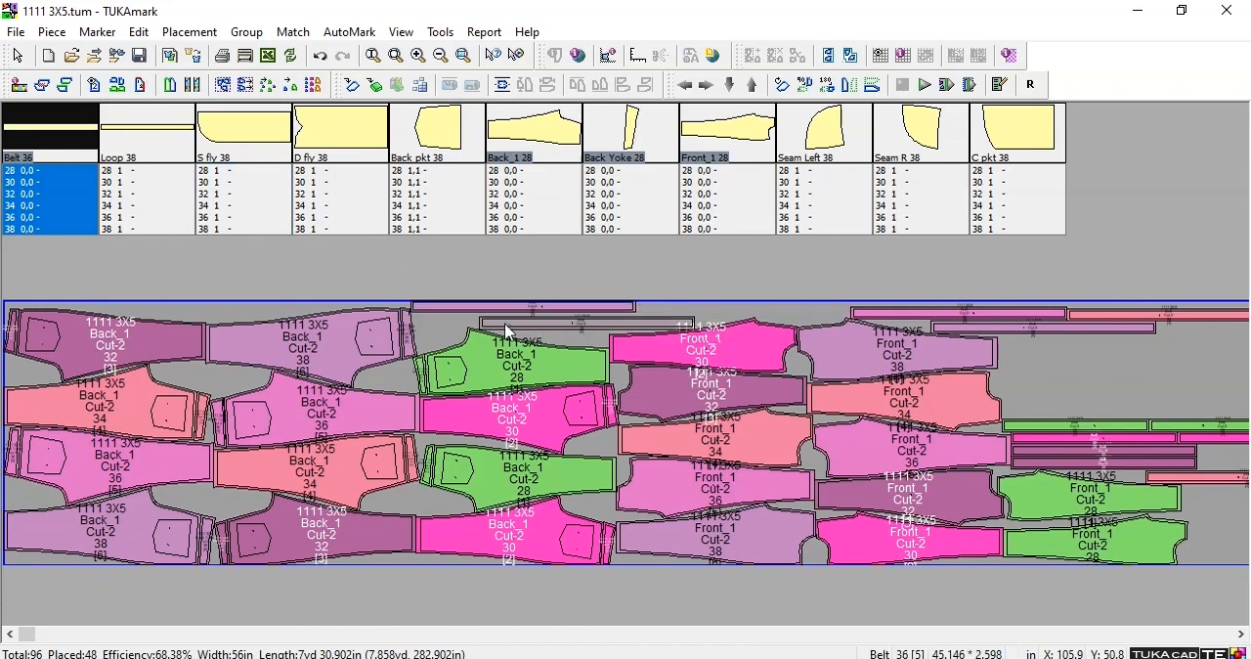
{"action": "left_click_drag", "start_coordinate": [862, 315], "coordinate": [826, 300]}
{"action": "scroll", "coordinate": [1008, 333], "scroll_direction": "down", "scroll_amount": 1}
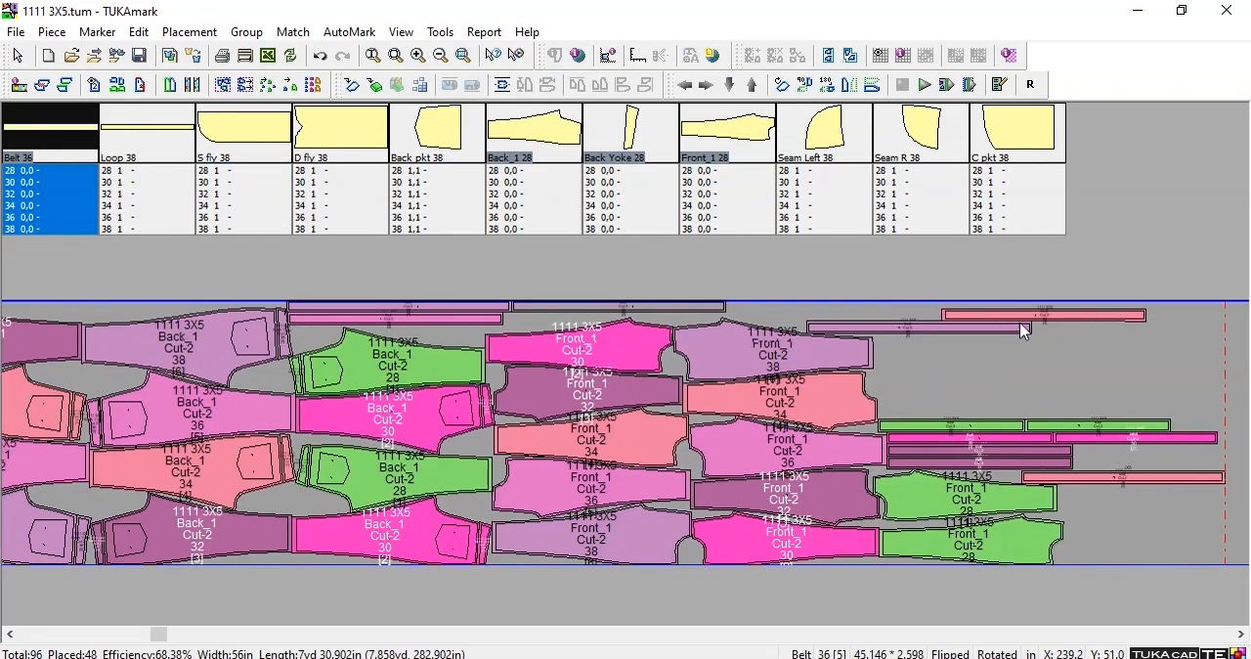
{"action": "mouse_move", "coordinate": [1043, 313]}
{"action": "left_mouse_down"}
{"action": "mouse_move", "coordinate": [961, 297]}
{"action": "mouse_move", "coordinate": [864, 318]}
{"action": "left_mouse_up"}
{"action": "scroll", "coordinate": [943, 354], "scroll_direction": "down", "scroll_amount": 2}
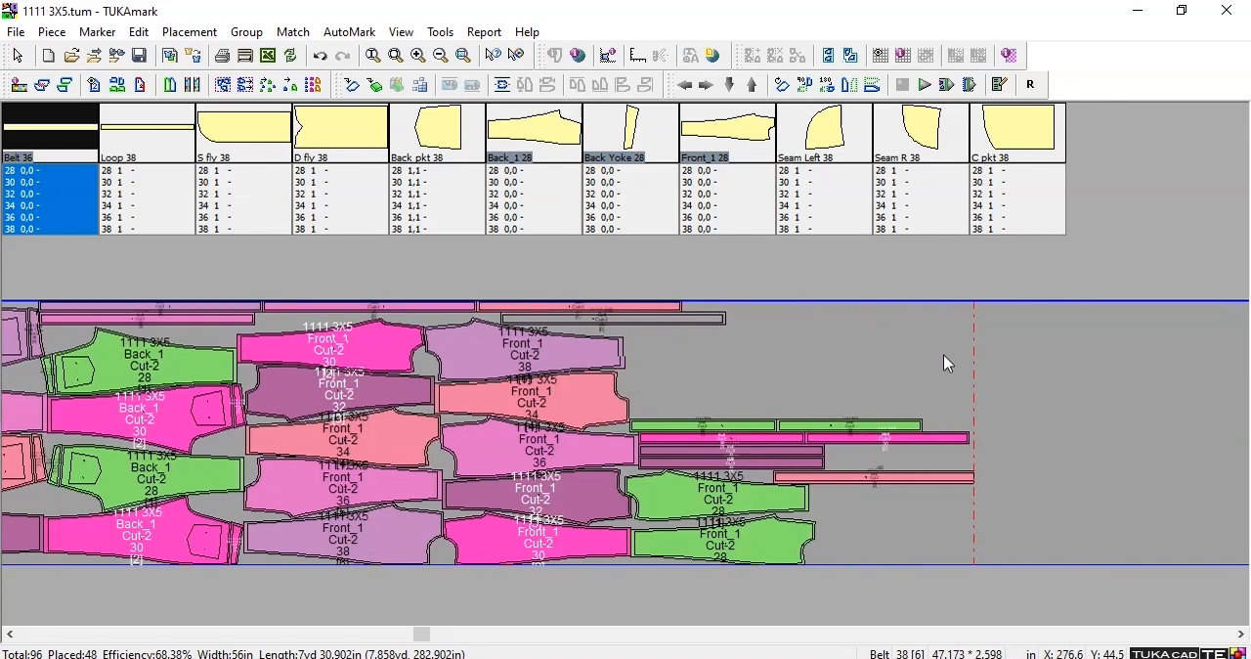
Add one size 28 belt to the upper-edge row and stack the other size 28 and both size 30 belts beneath the belts there.
{"action": "left_click_drag", "start_coordinate": [882, 427], "coordinate": [814, 290]}
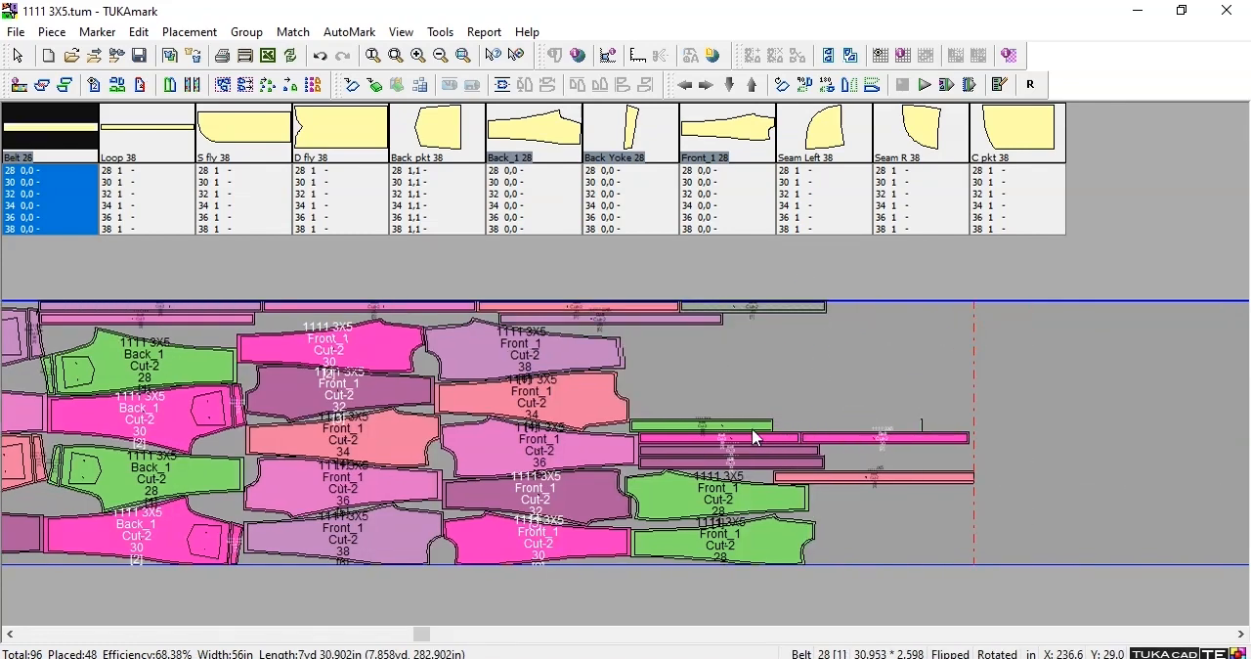
{"action": "left_click_drag", "start_coordinate": [738, 430], "coordinate": [843, 358]}
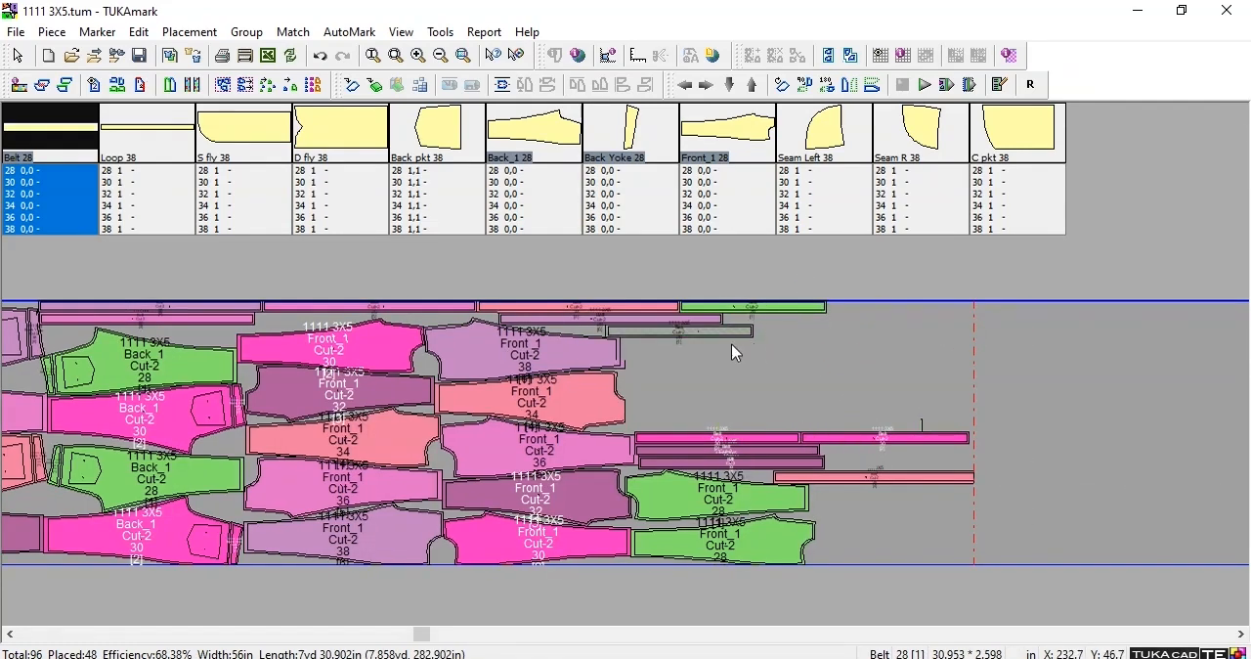
{"action": "left_click_drag", "start_coordinate": [860, 437], "coordinate": [733, 344]}
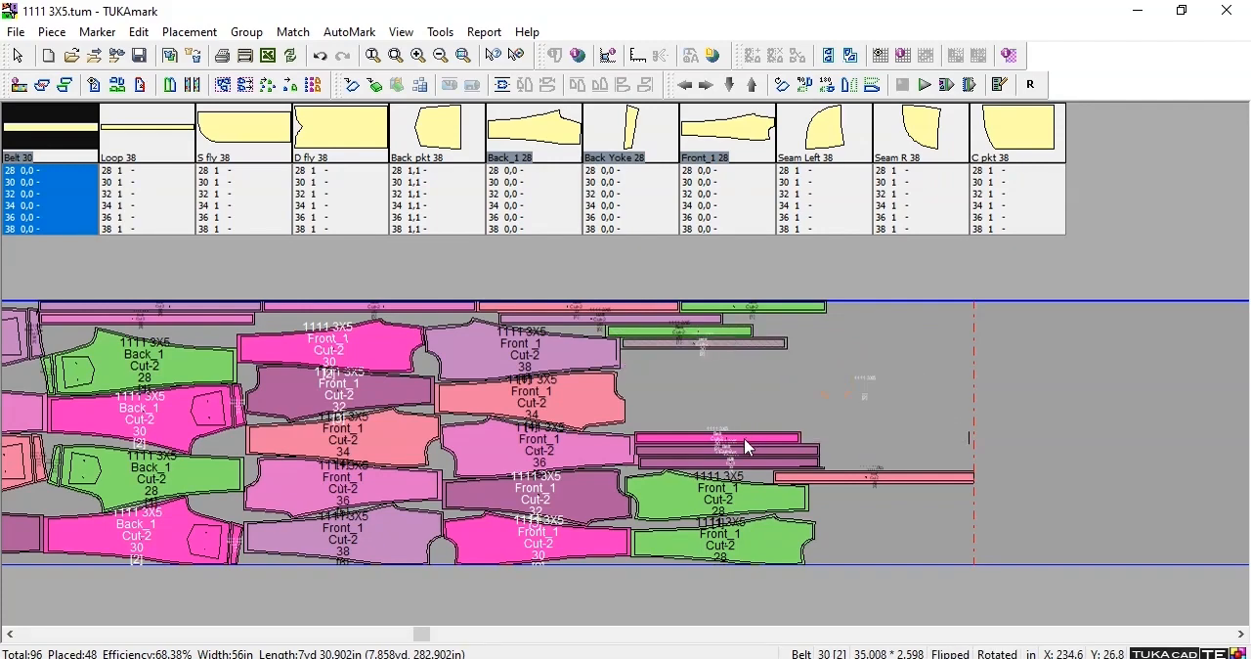
{"action": "left_click_drag", "start_coordinate": [748, 447], "coordinate": [707, 333]}
Stack both size 32 belts and the remaining size 34 belt beneath the size 30 belts.
{"action": "left_click_drag", "start_coordinate": [740, 448], "coordinate": [714, 349]}
{"action": "left_click_drag", "start_coordinate": [767, 462], "coordinate": [738, 353]}
{"action": "left_click_drag", "start_coordinate": [854, 478], "coordinate": [758, 378]}
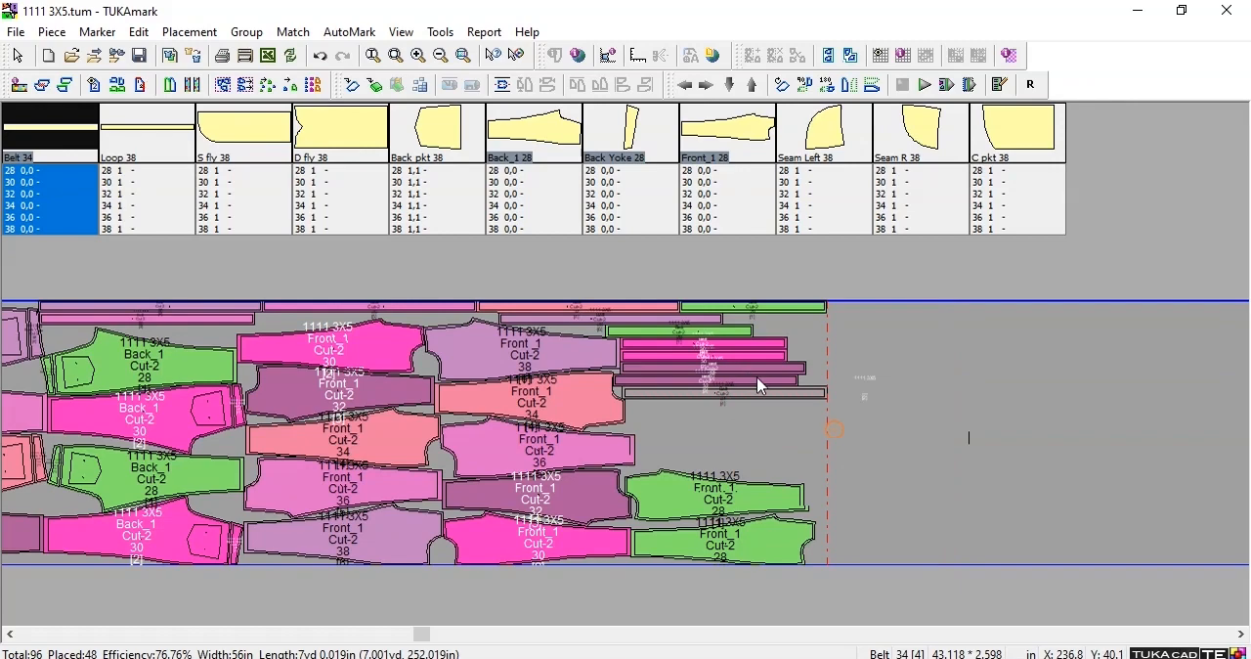
{"action": "left_click", "coordinate": [912, 431]}
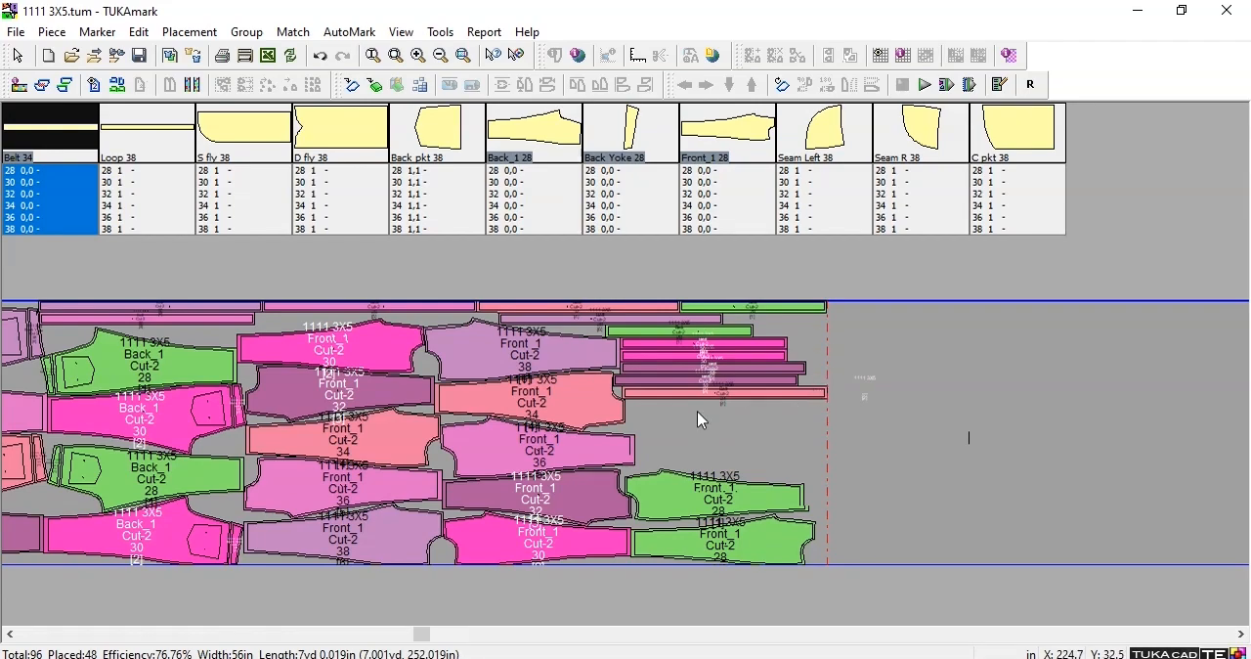
Move the lowest stacked size 34 belt to the upper edge above the size 32 and 38 backs at the marker's start.
{"action": "scroll", "coordinate": [697, 411], "scroll_direction": "left", "scroll_amount": 3}
{"action": "mouse_move", "coordinate": [1087, 407]}
{"action": "left_mouse_down"}
{"action": "mouse_move", "coordinate": [899, 405]}
{"action": "mouse_move", "coordinate": [226, 320]}
{"action": "left_mouse_up"}
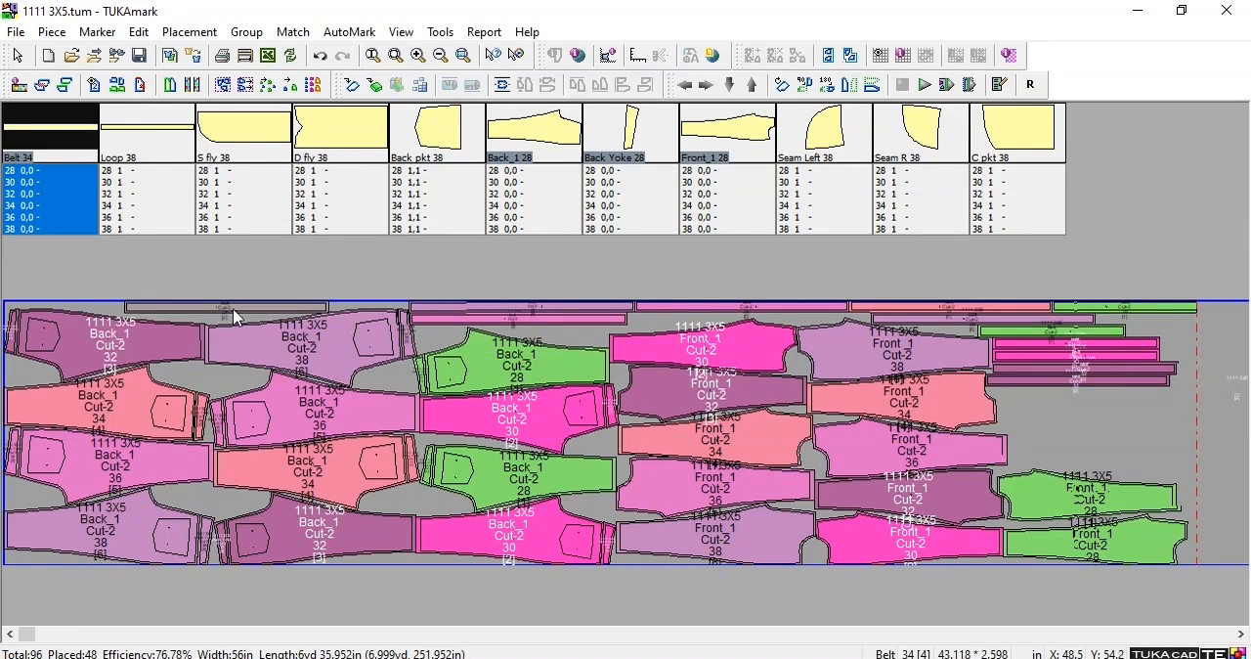
{"action": "left_click", "coordinate": [1129, 431]}
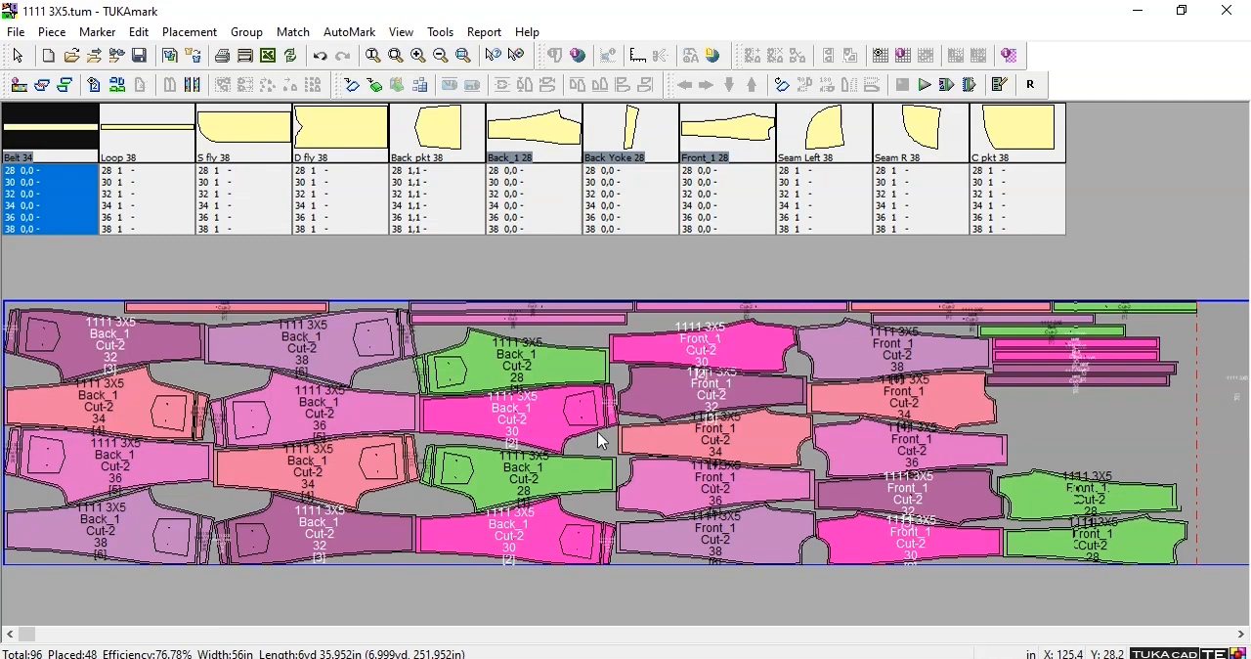
Try to reposition the size 28 belt at the end of the upper-edge row, and undo the moves.
{"action": "scroll", "coordinate": [593, 412], "scroll_direction": "right", "scroll_amount": 3}
{"action": "mouse_move", "coordinate": [1054, 317]}
{"action": "left_mouse_down"}
{"action": "mouse_move", "coordinate": [484, 342]}
{"action": "mouse_move", "coordinate": [837, 413]}
{"action": "mouse_move", "coordinate": [1036, 415]}
{"action": "mouse_move", "coordinate": [1122, 332]}
{"action": "left_mouse_up"}
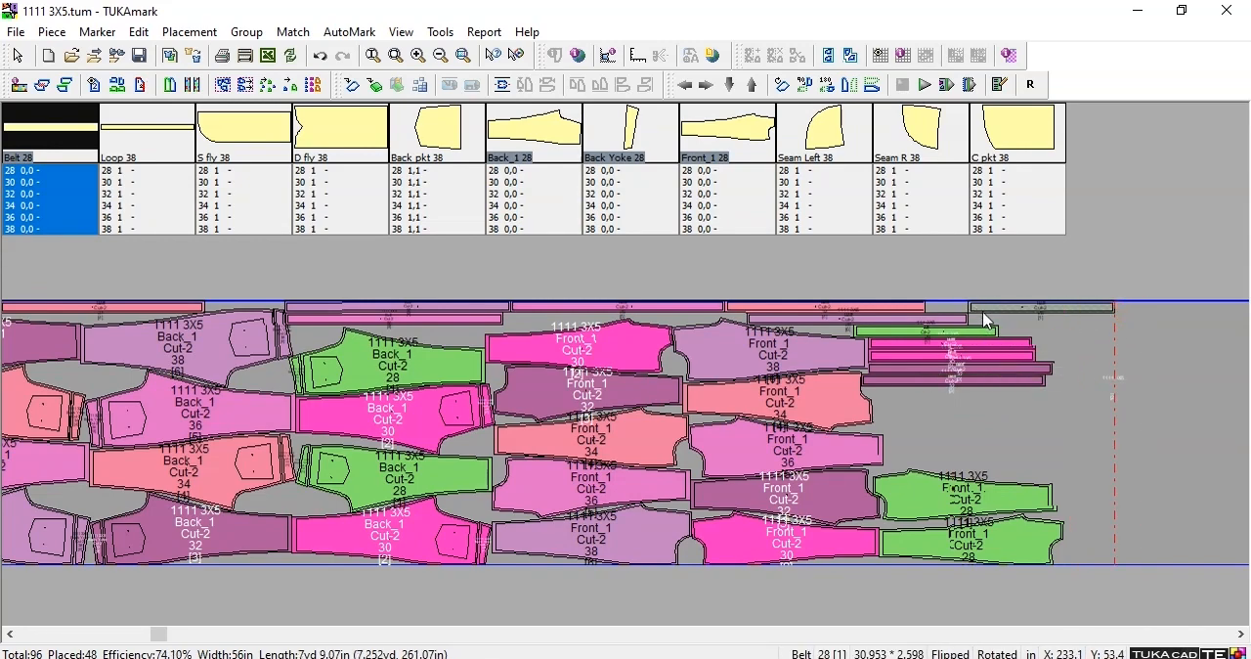
{"action": "left_click_drag", "start_coordinate": [995, 312], "coordinate": [951, 299]}
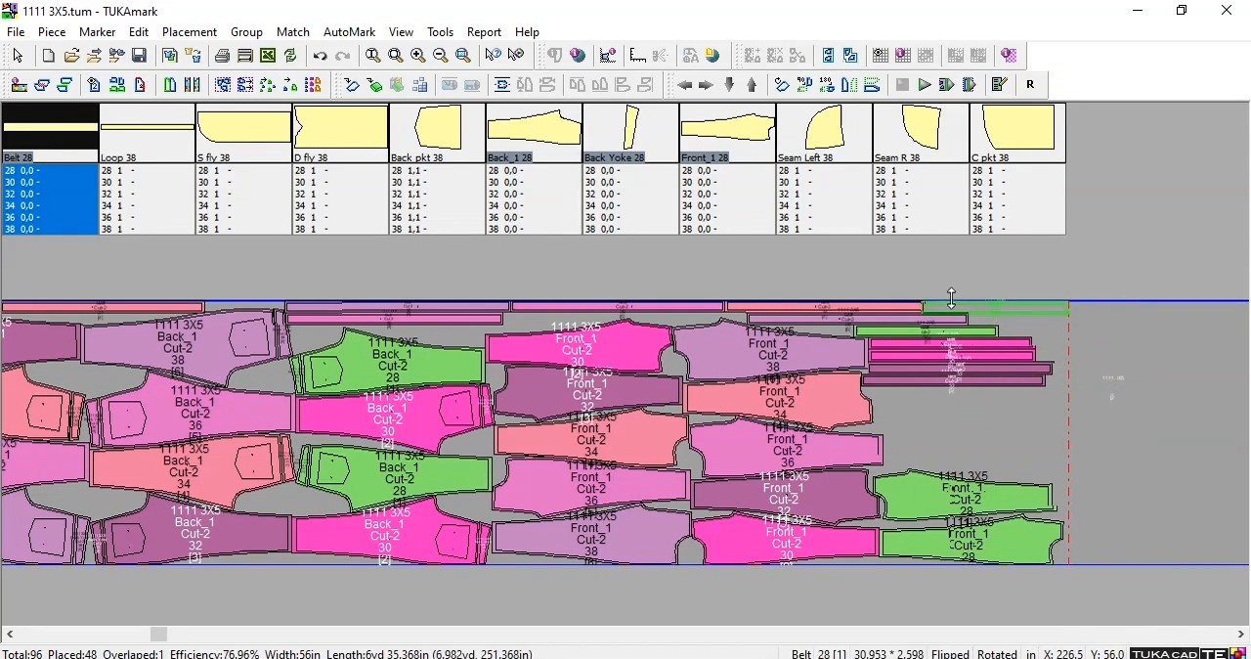
{"action": "key", "text": "ctrl+z"}
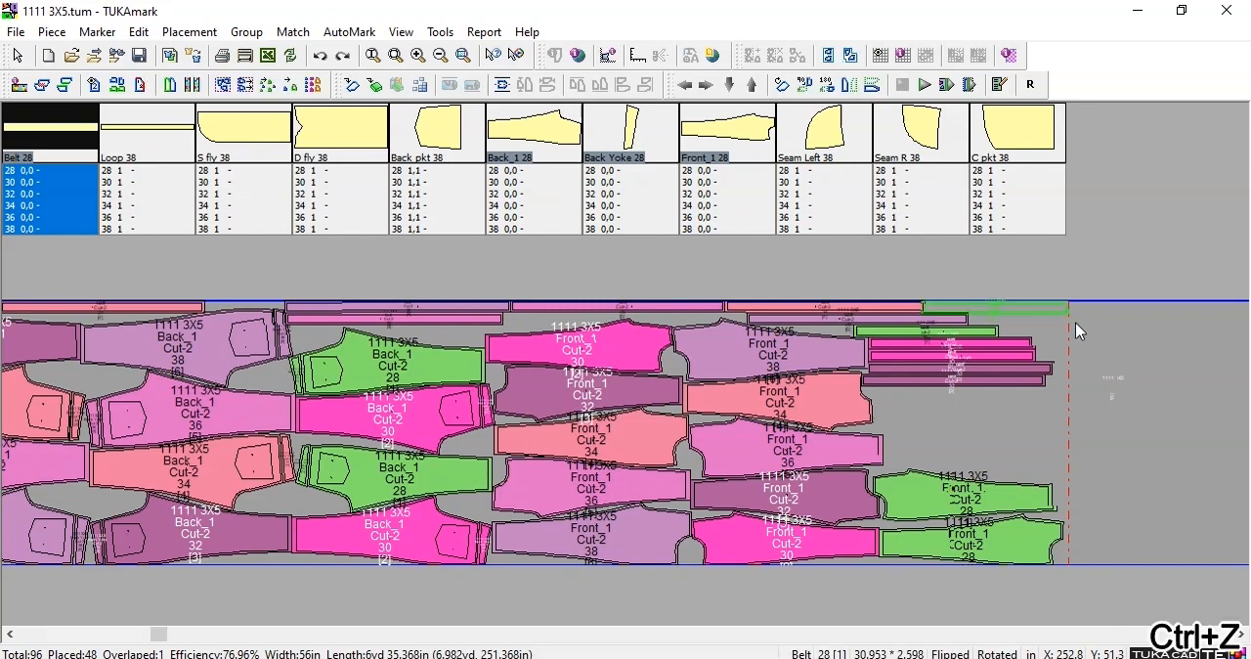
{"action": "key", "text": "ctrl+z"}
{"action": "key", "text": "ctrl+z"}
{"action": "key", "text": "ctrl+z"}
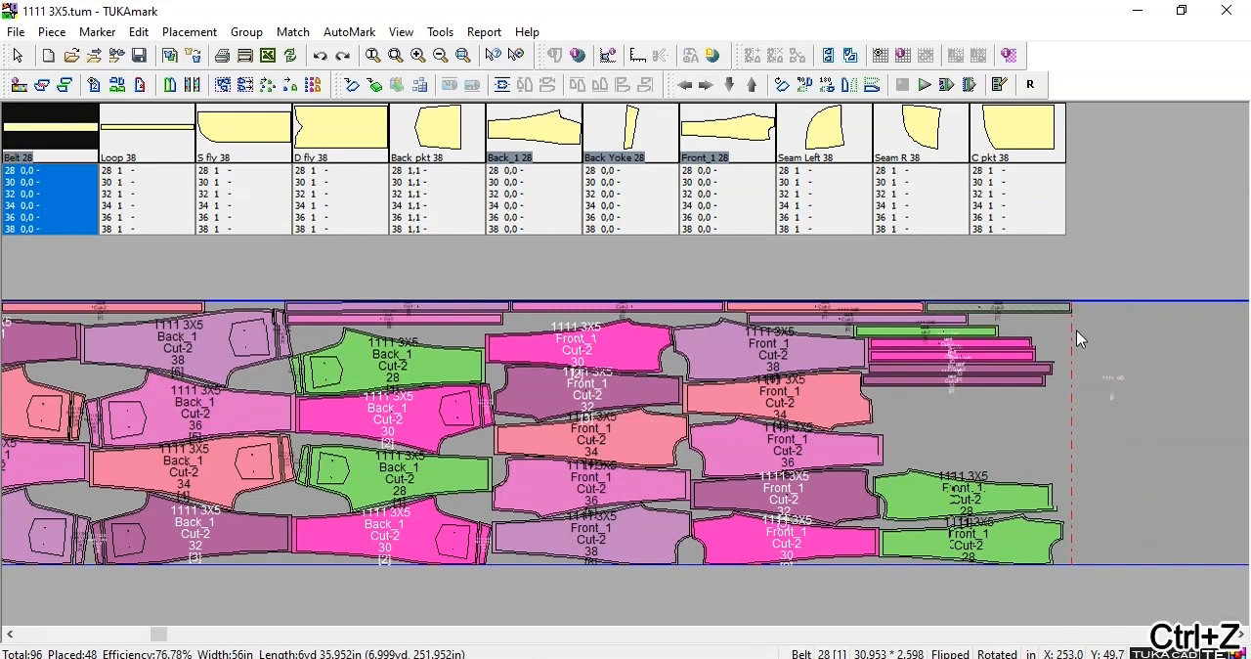
Save the incomplete marker.
{"action": "left_click", "coordinate": [1085, 333]}
{"action": "key", "text": "ctrl+s"}
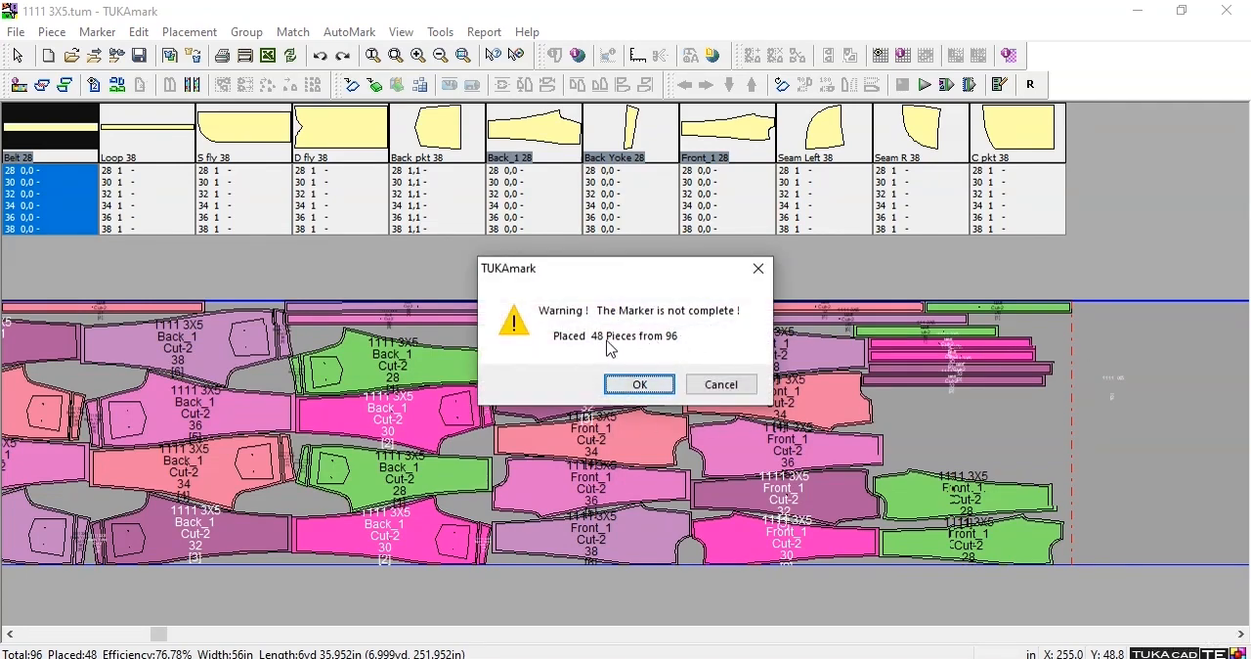
{"action": "left_click", "coordinate": [638, 386]}
Place the size 38 loop along the lower edge, the size 36 loop above the size 30 front and the size 34 loop beneath the first belt.
{"action": "scroll", "coordinate": [113, 404], "scroll_direction": "left", "scroll_amount": 1}
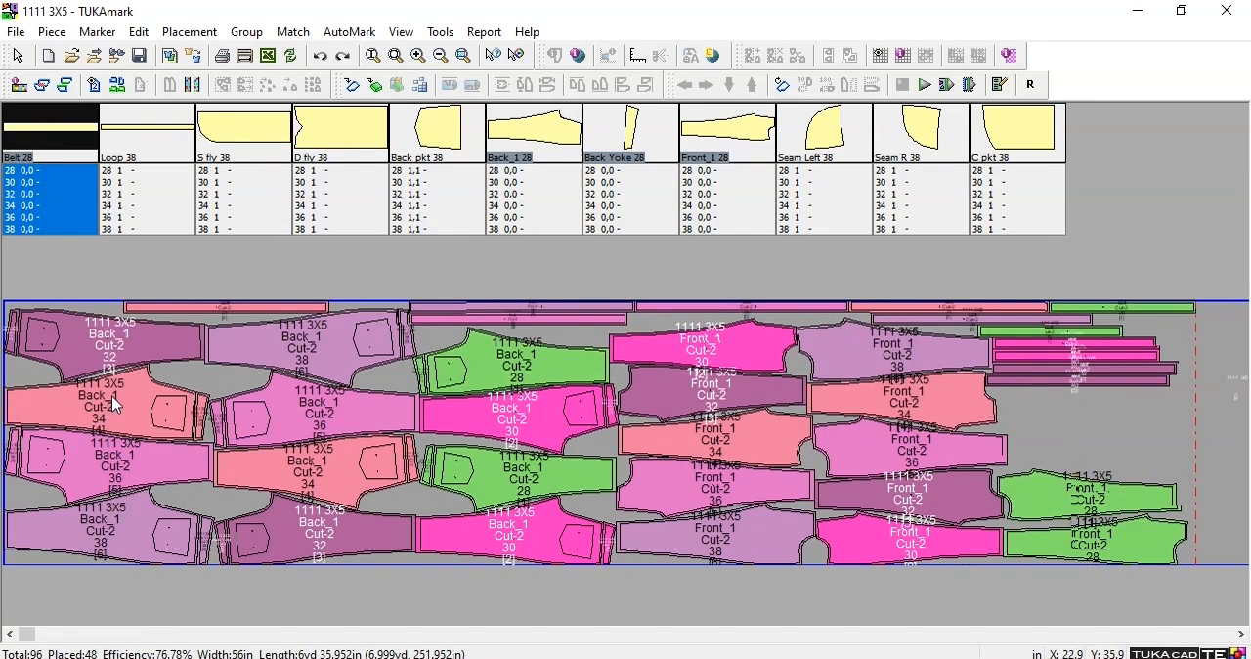
{"action": "left_click", "coordinate": [125, 230]}
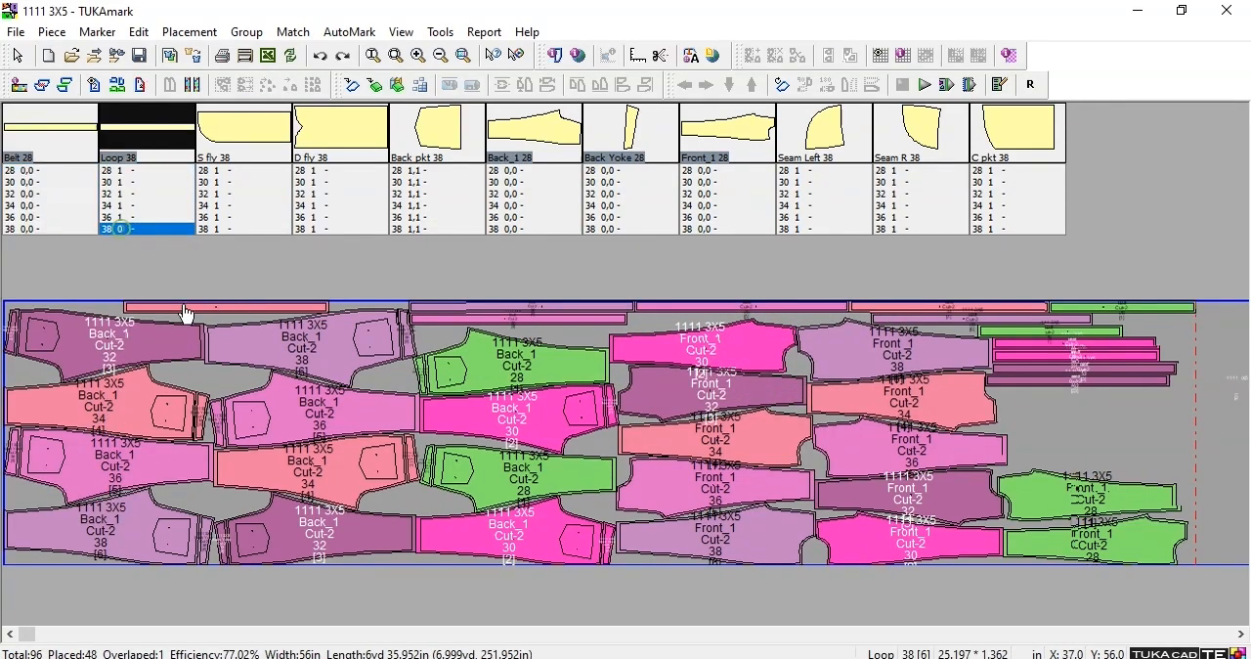
{"action": "left_click", "coordinate": [408, 568]}
{"action": "left_click", "coordinate": [127, 217]}
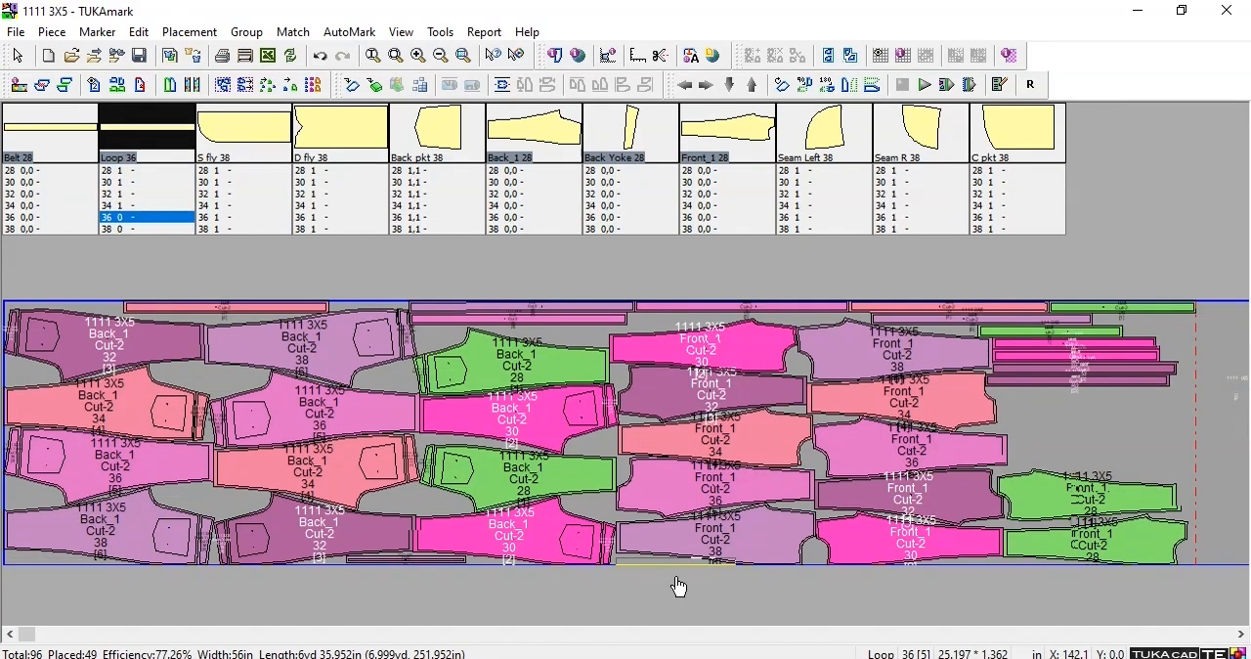
{"action": "left_click", "coordinate": [688, 330]}
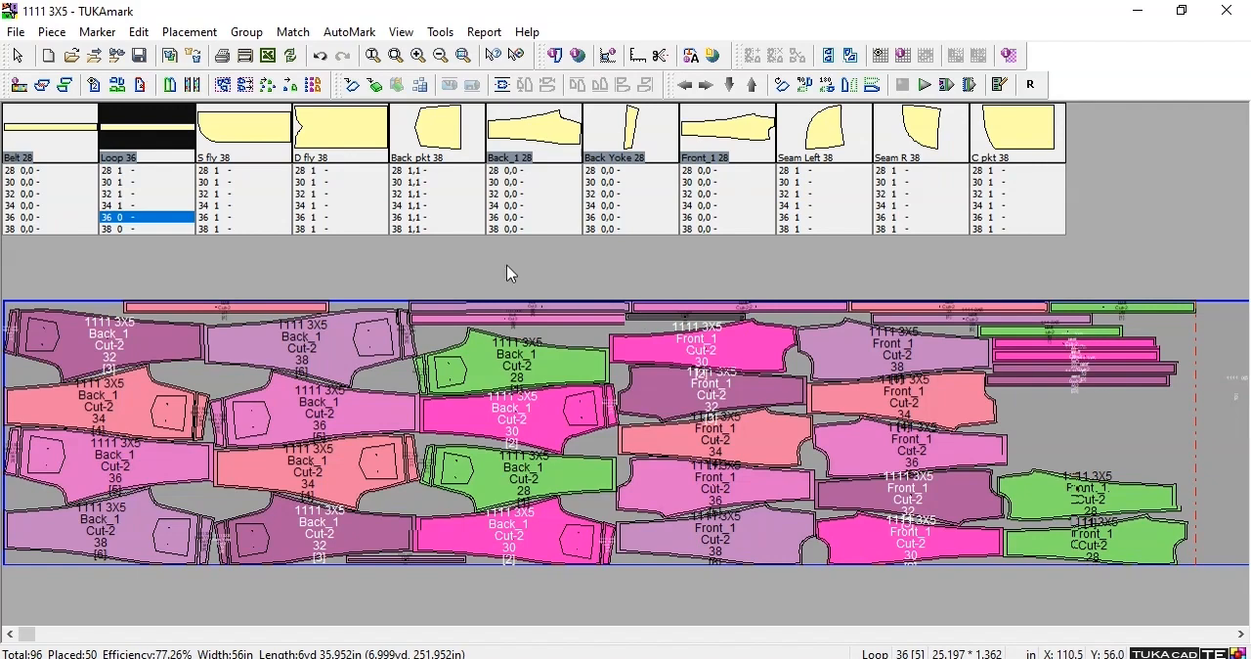
{"action": "left_click", "coordinate": [137, 205]}
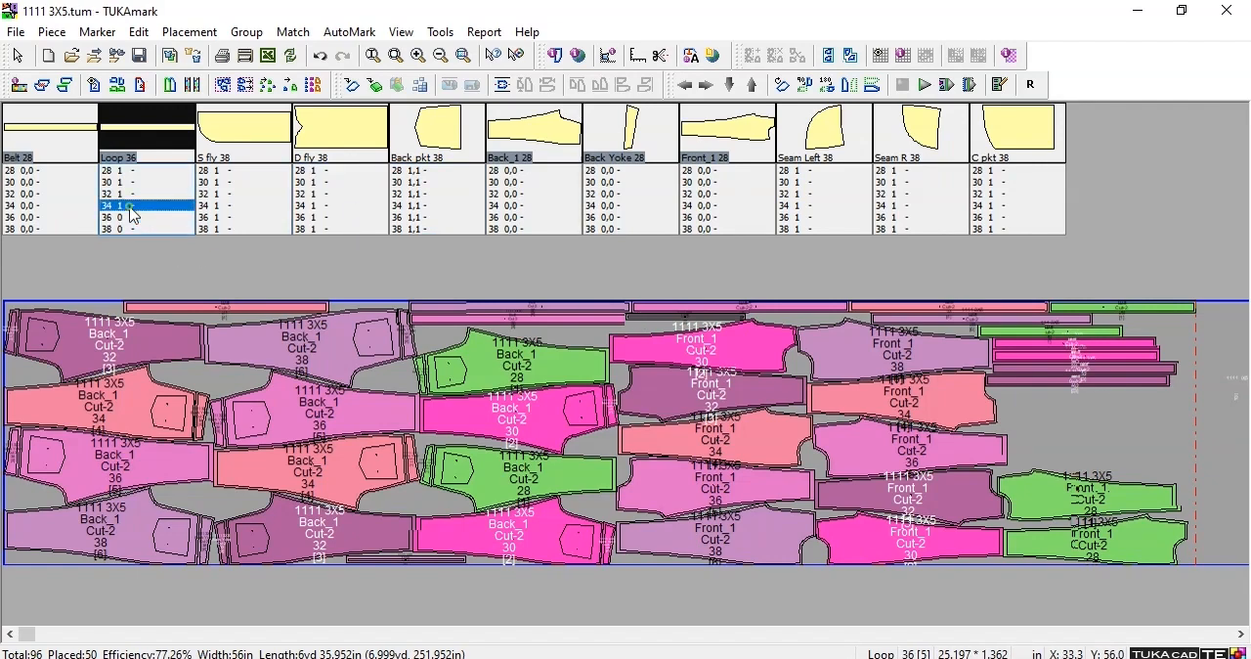
{"action": "left_click", "coordinate": [216, 321]}
Place the size 32 loop above the upper size 28 back and the size 30 loop along the lower edge beneath the last fronts.
{"action": "left_click", "coordinate": [119, 194]}
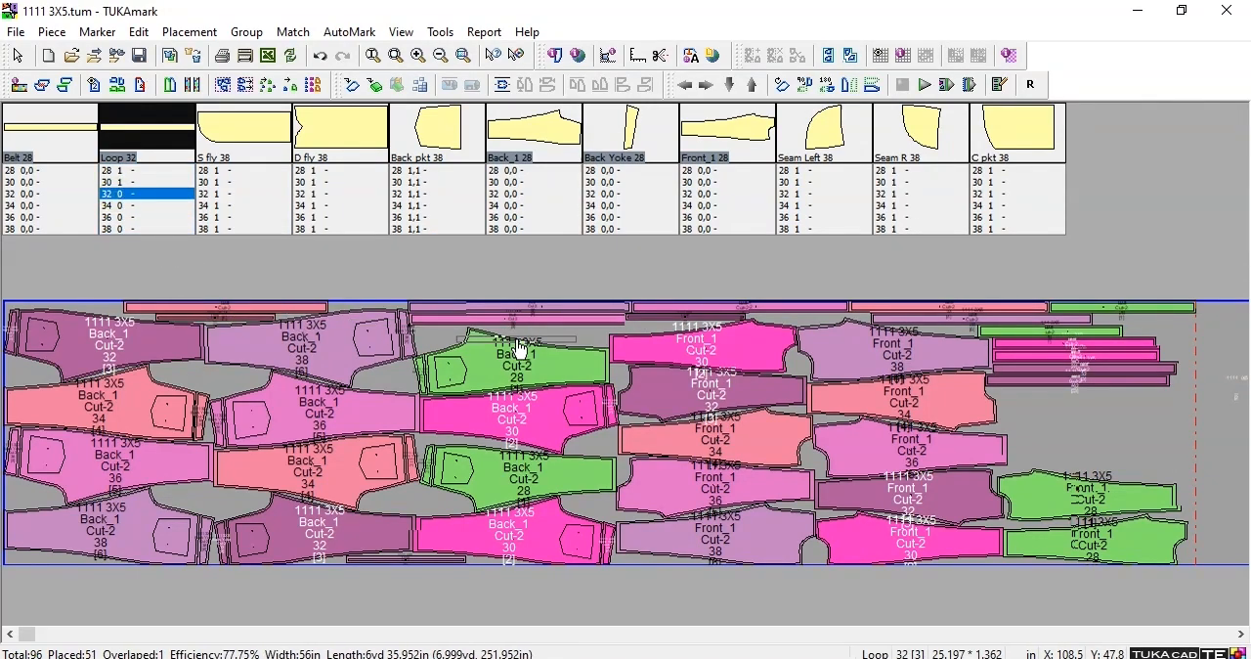
{"action": "left_click", "coordinate": [563, 334]}
{"action": "left_click", "coordinate": [563, 335]}
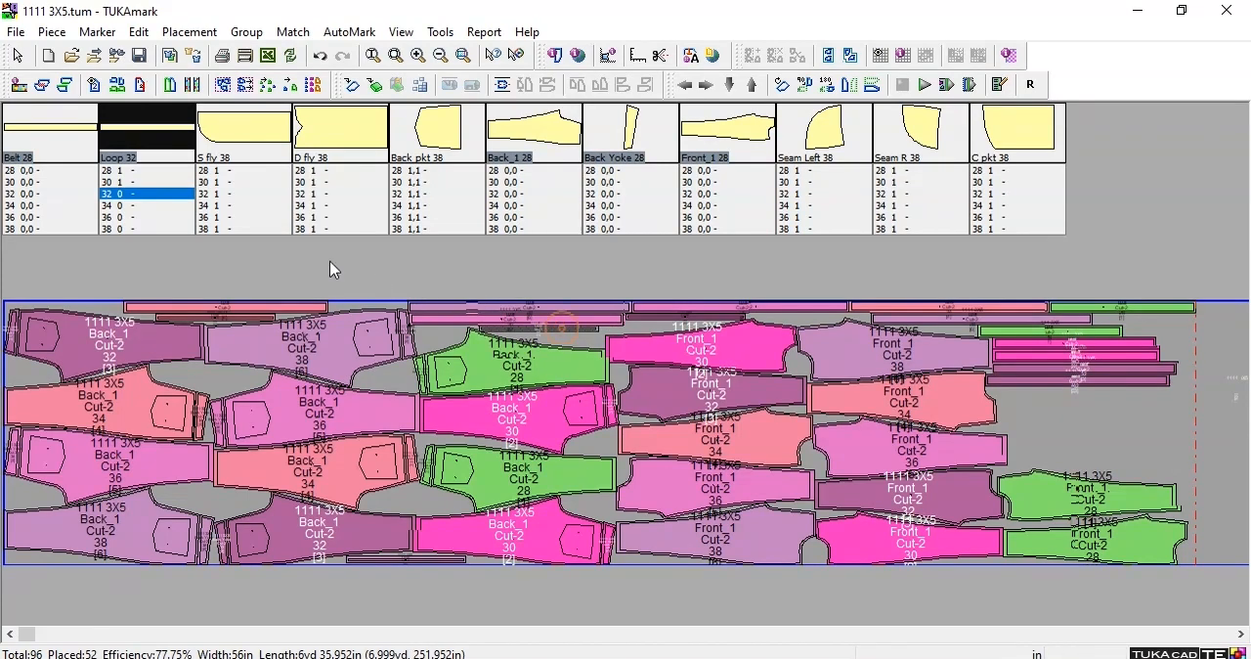
{"action": "left_click", "coordinate": [122, 182]}
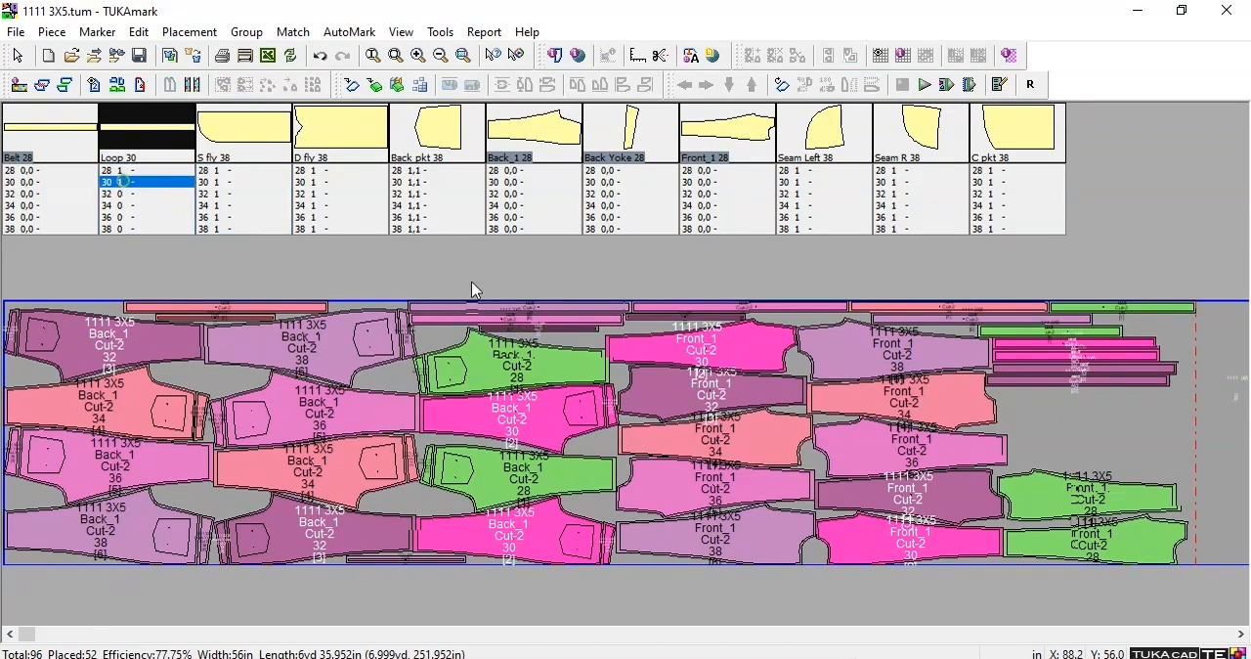
{"action": "left_click", "coordinate": [813, 326]}
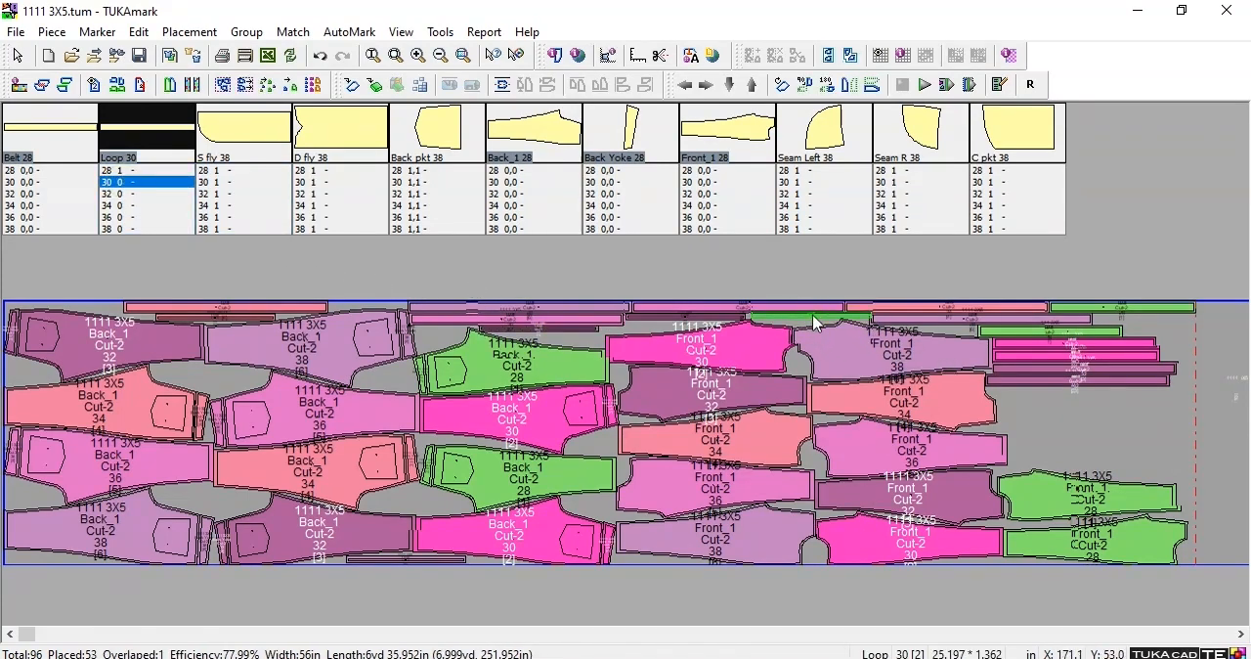
{"action": "mouse_move", "coordinate": [812, 326]}
{"action": "left_mouse_down"}
{"action": "mouse_move", "coordinate": [430, 346]}
{"action": "mouse_move", "coordinate": [40, 327]}
{"action": "mouse_move", "coordinate": [98, 551]}
{"action": "mouse_move", "coordinate": [676, 594]}
{"action": "mouse_move", "coordinate": [1014, 571]}
{"action": "mouse_move", "coordinate": [1036, 558]}
{"action": "mouse_move", "coordinate": [1028, 574]}
{"action": "mouse_move", "coordinate": [1010, 571]}
{"action": "left_mouse_up"}
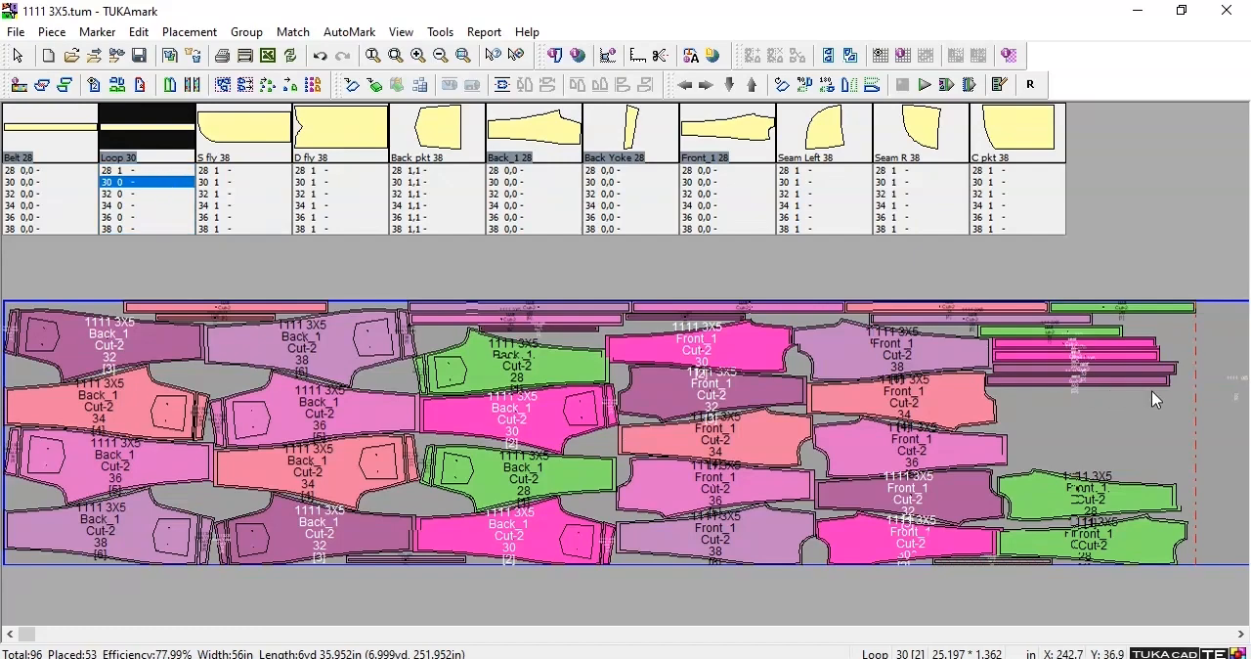
Place the size 28 loop beneath the stacked size 32 belts.
{"action": "scroll", "coordinate": [1159, 408], "scroll_direction": "right", "scroll_amount": 3}
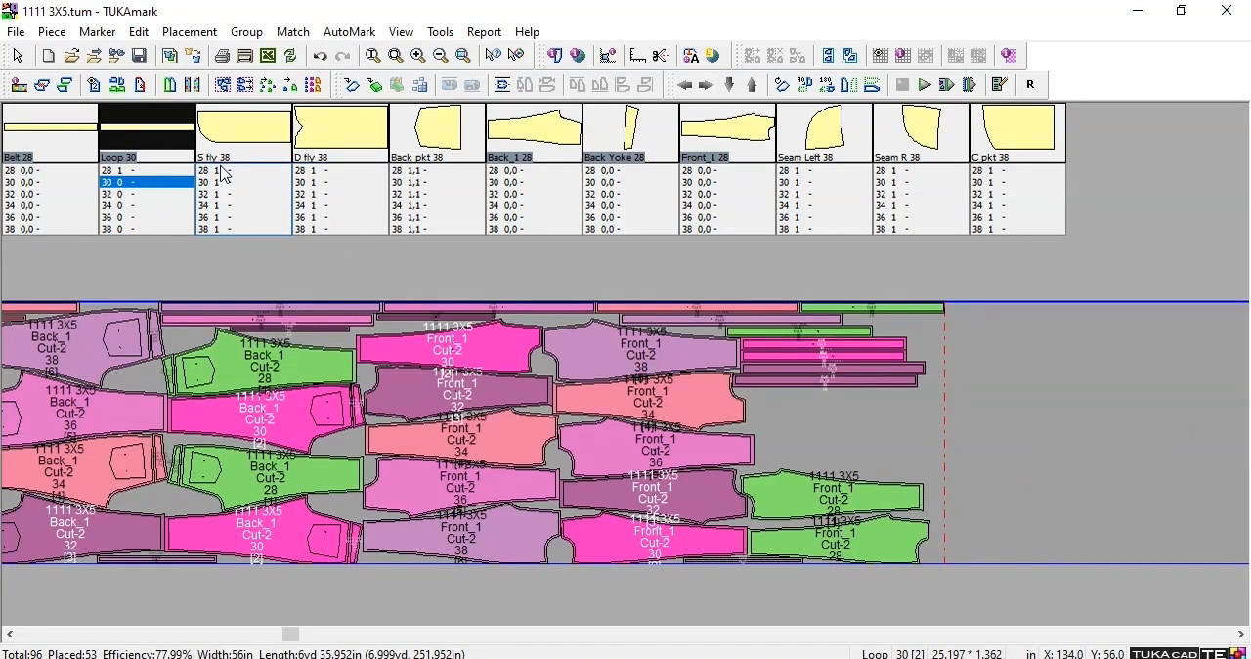
{"action": "left_click", "coordinate": [147, 171]}
{"action": "left_click", "coordinate": [829, 423]}
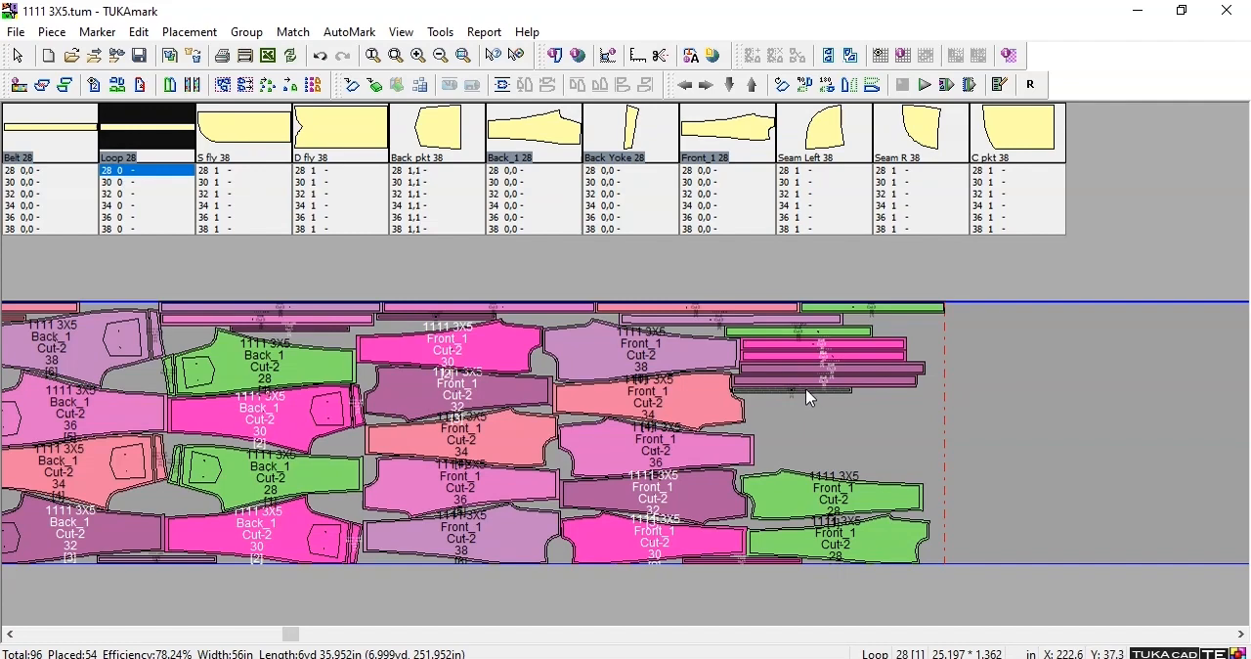
Try to fit the size 28 loop above the size 38 front by shifting the neighbouring size 38 belt aside.
{"action": "scroll", "coordinate": [306, 511], "scroll_direction": "left", "scroll_amount": 3}
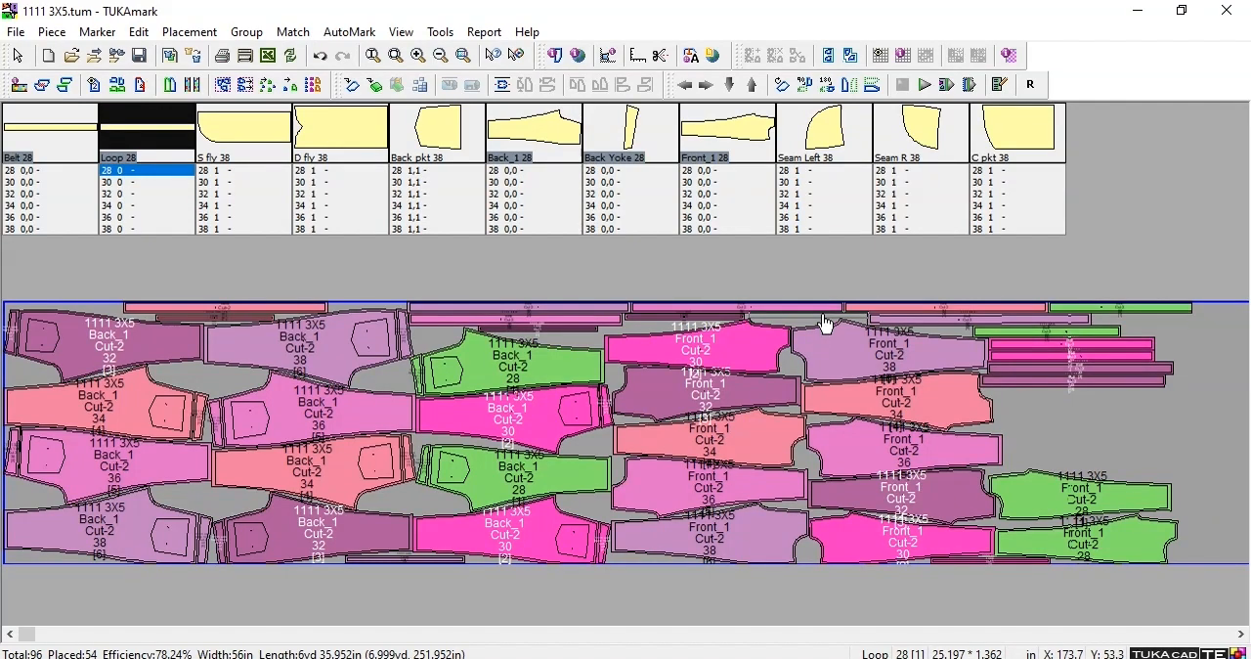
{"action": "left_click", "coordinate": [908, 324]}
{"action": "left_click", "coordinate": [959, 323]}
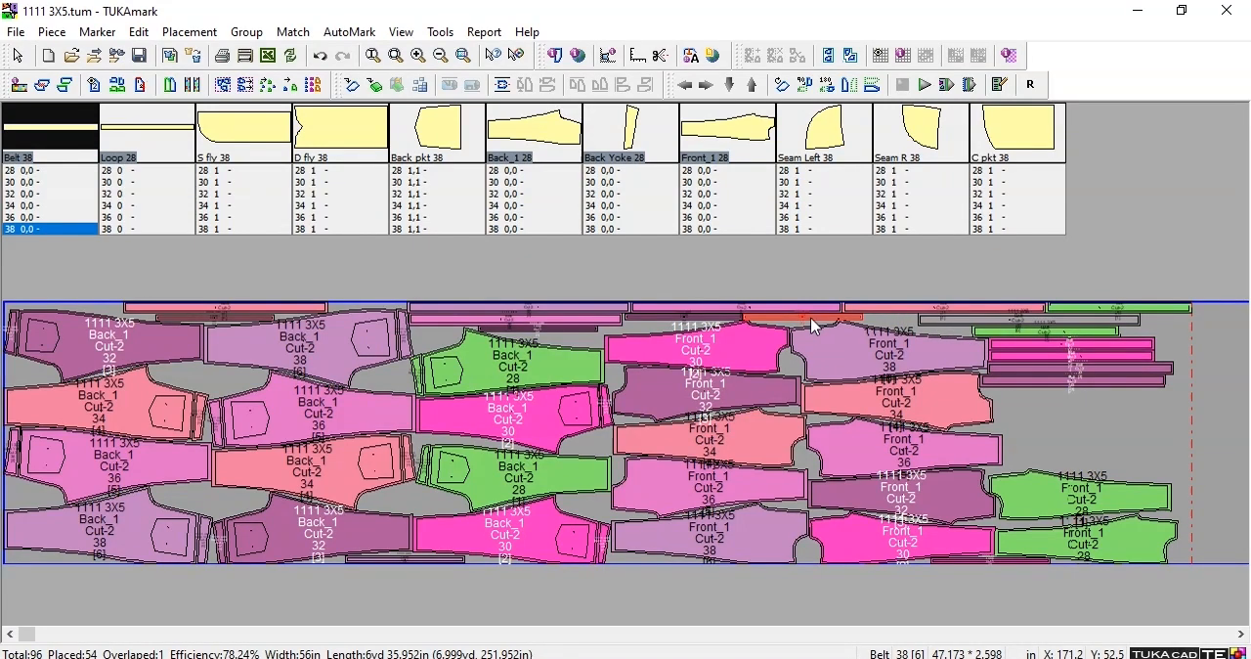
{"action": "left_click", "coordinate": [838, 325]}
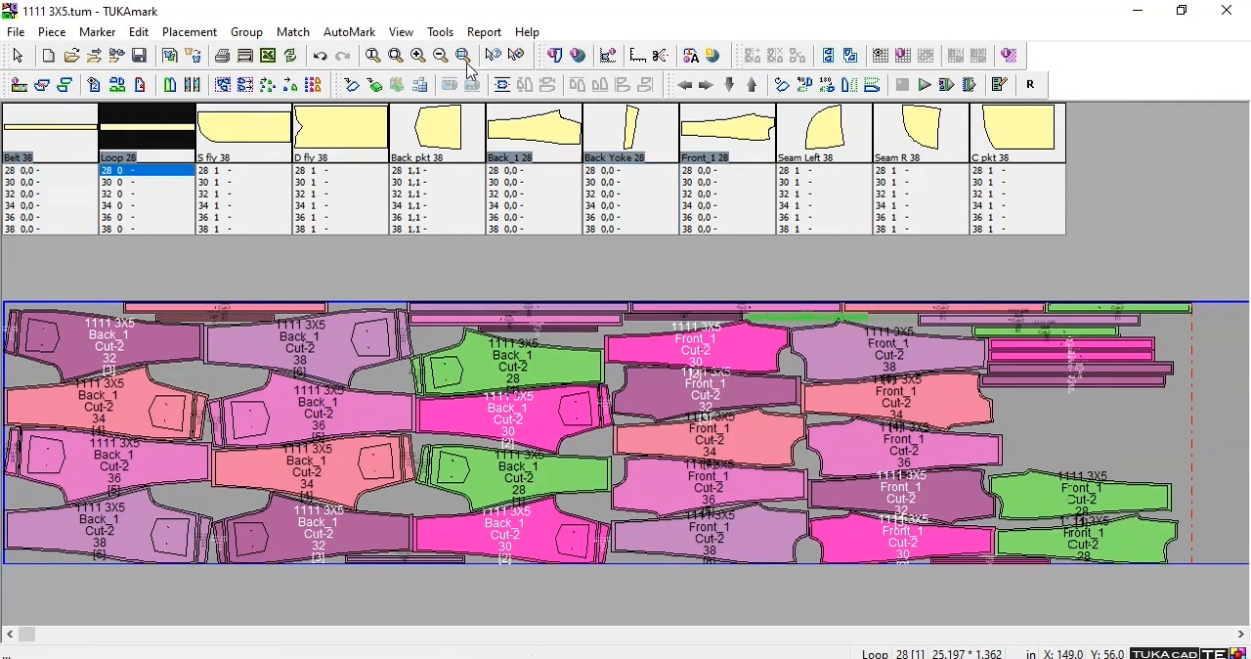
{"action": "left_click", "coordinate": [397, 59]}
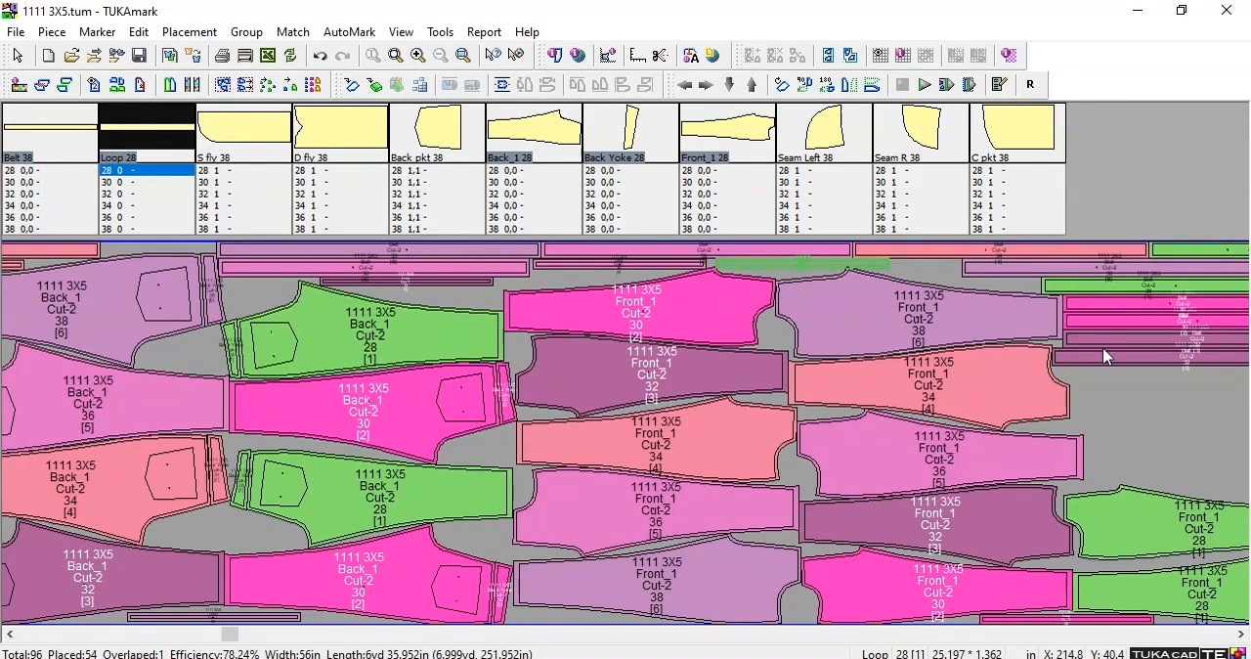
{"action": "scroll", "coordinate": [1093, 364], "scroll_direction": "right", "scroll_amount": 2}
{"action": "left_click", "coordinate": [872, 274]}
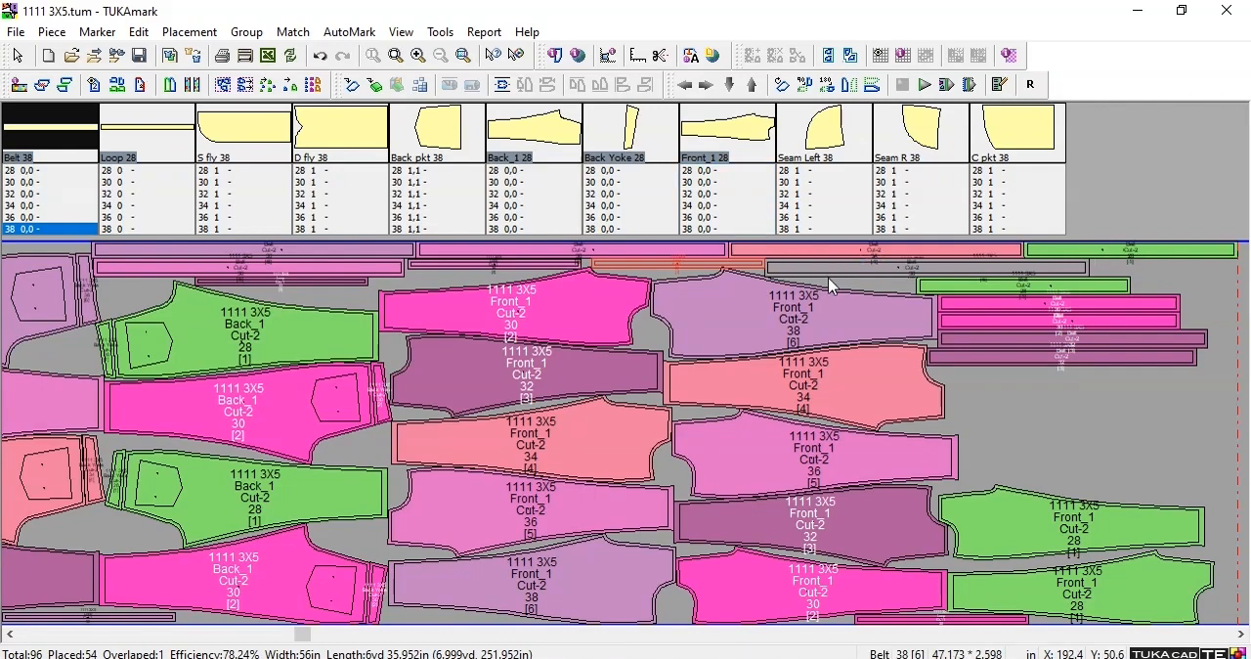
Move the size 28 loop beneath the upper-edge size 28 belt, against the end of the size 38 belt.
{"action": "left_click", "coordinate": [687, 272]}
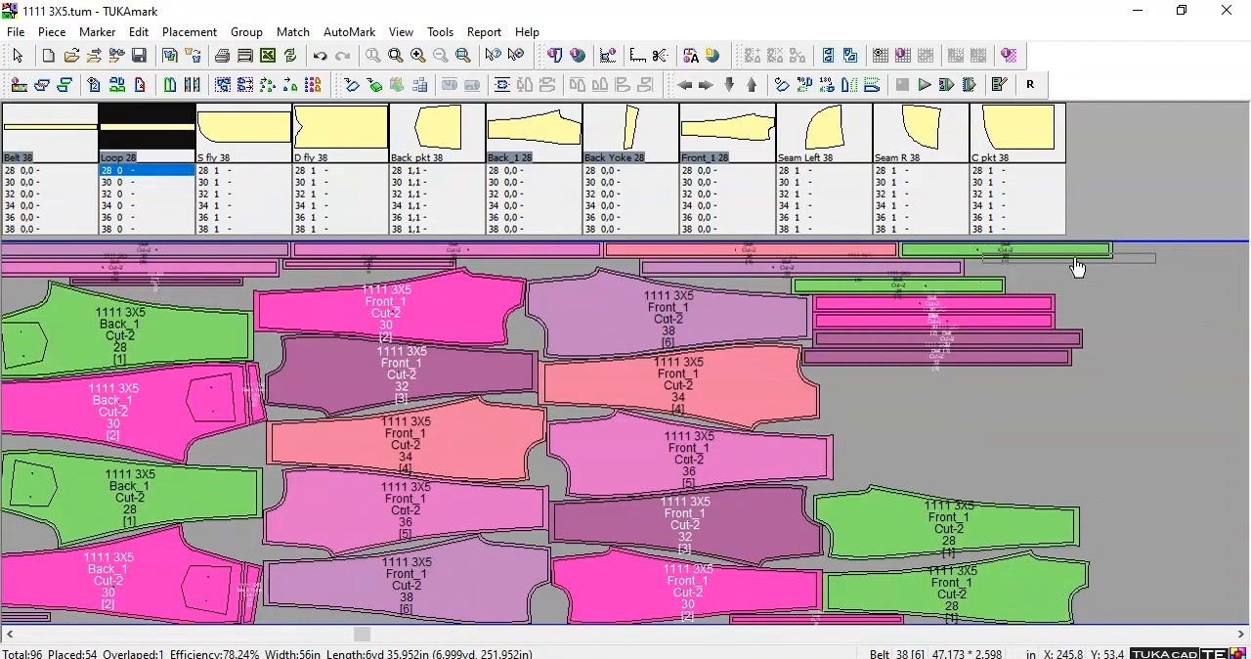
{"action": "left_click", "coordinate": [1073, 281]}
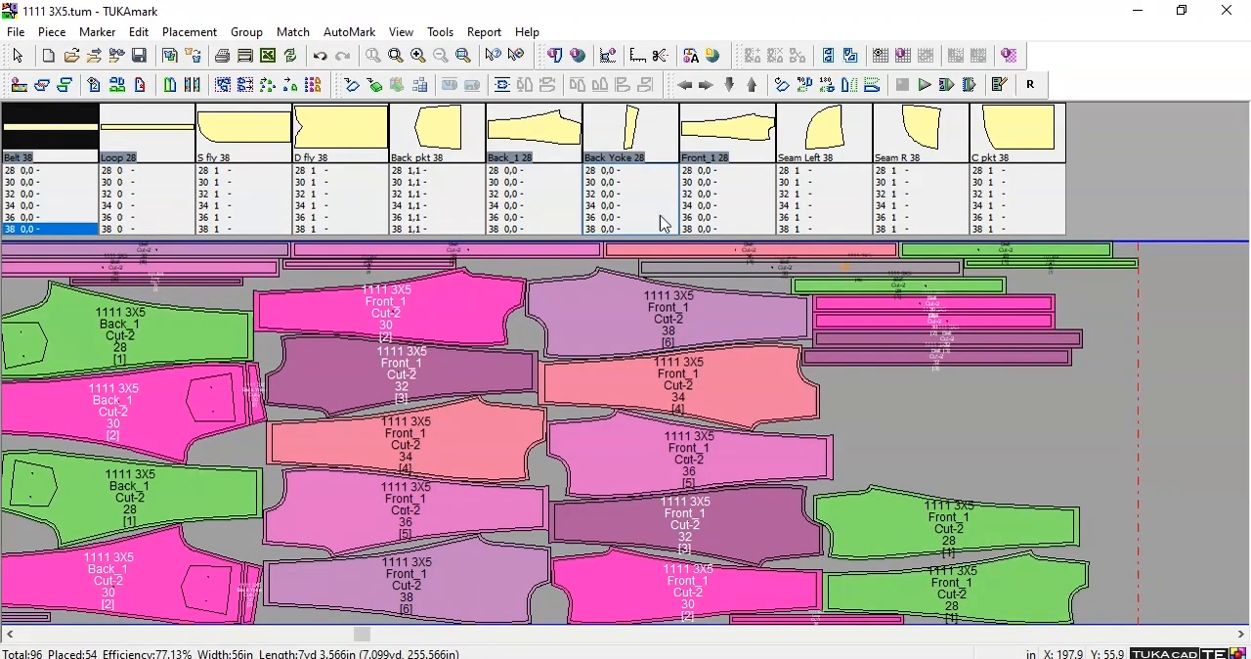
{"action": "left_click", "coordinate": [1098, 296]}
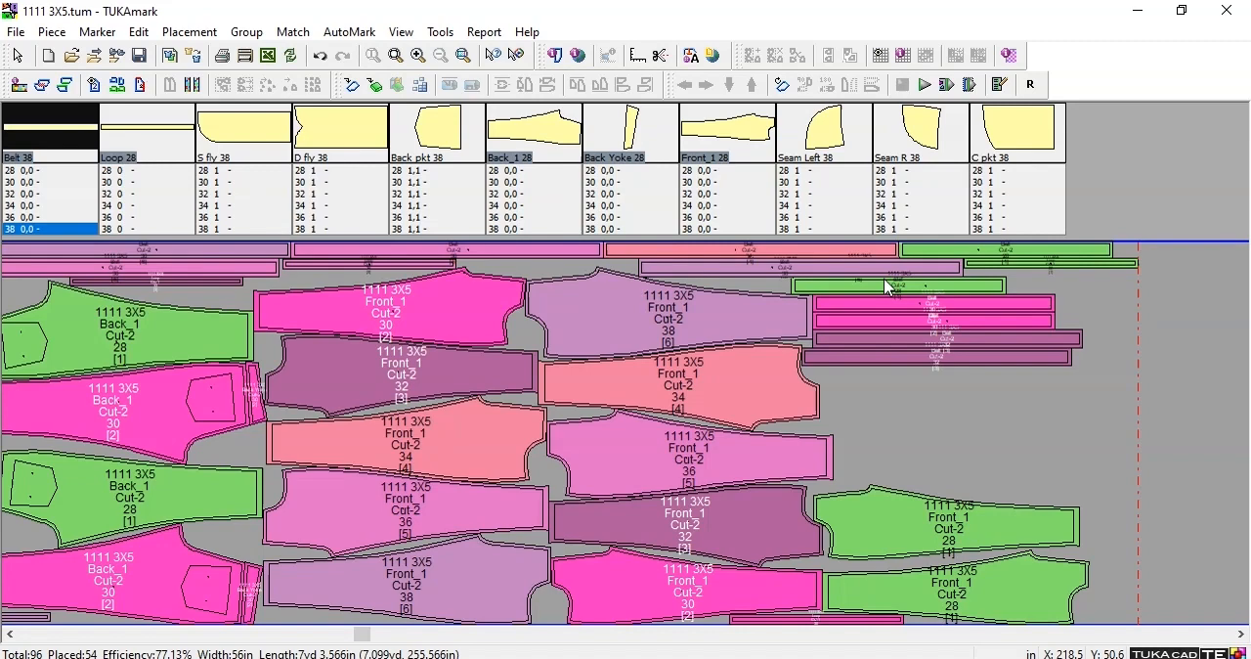
Place the back pockets of all sizes from 28 to 38 in the marker in full order.
{"action": "left_click_drag", "start_coordinate": [426, 174], "coordinate": [423, 252]}
{"action": "left_click", "coordinate": [391, 201]}
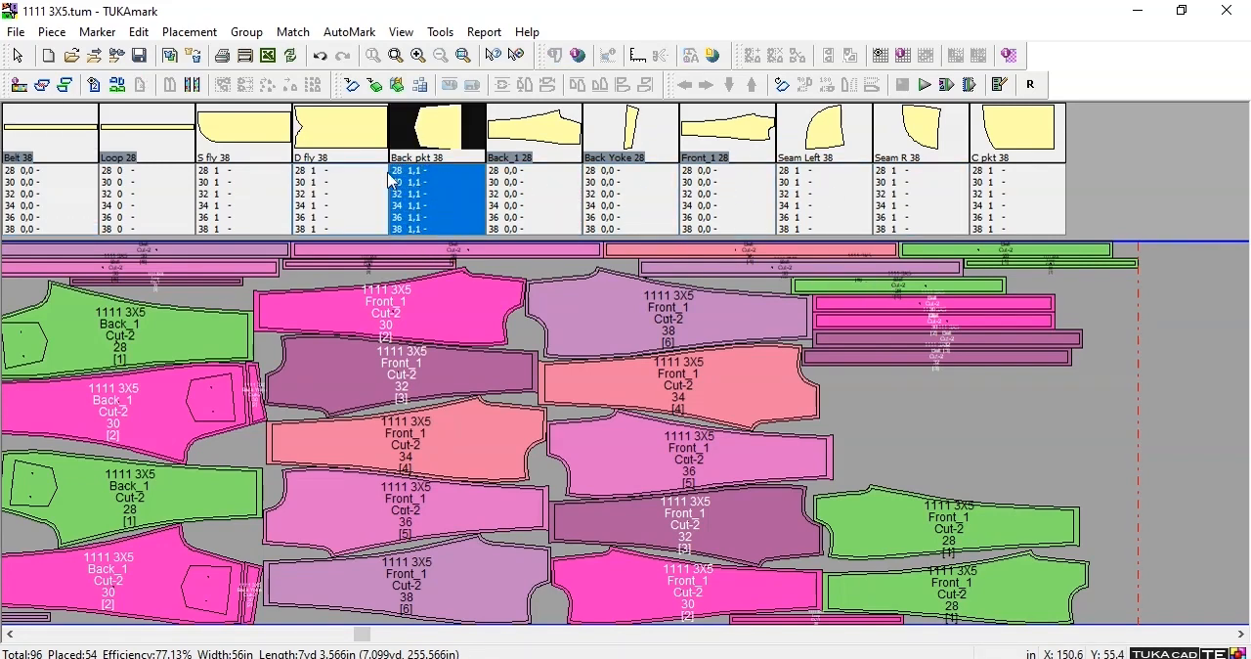
{"action": "left_click", "coordinate": [398, 88]}
Pack the size 30, 32 and 34 back pockets in two rows between the size 32 belts and the upper size 28 front.
{"action": "left_click_drag", "start_coordinate": [973, 435], "coordinate": [847, 420]}
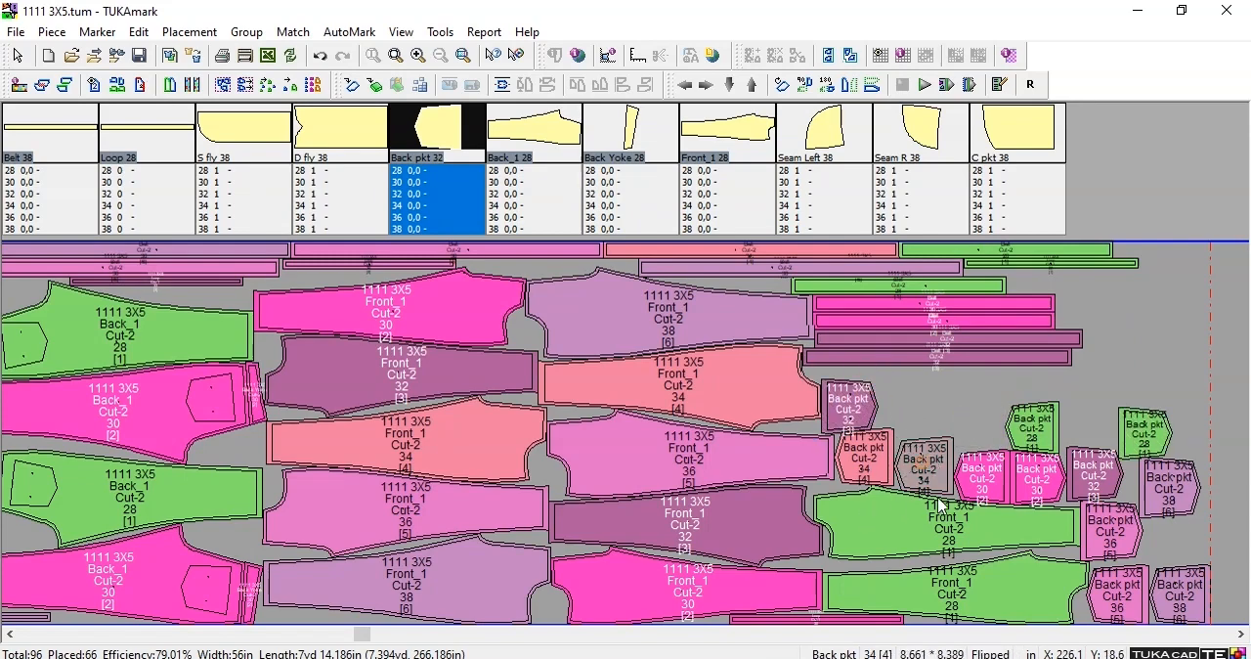
{"action": "right_click", "coordinate": [934, 458]}
{"action": "right_click", "coordinate": [934, 458]}
{"action": "left_click_drag", "start_coordinate": [992, 477], "coordinate": [948, 518]}
{"action": "left_click_drag", "start_coordinate": [1032, 432], "coordinate": [941, 484]}
{"action": "left_click_drag", "start_coordinate": [1081, 477], "coordinate": [1025, 479]}
Add both size 36 back pockets to the upper pocket row, beside the size 30 pocket.
{"action": "left_click_drag", "start_coordinate": [1102, 530], "coordinate": [1052, 421]}
{"action": "mouse_move", "coordinate": [1052, 421]}
{"action": "left_mouse_down"}
{"action": "mouse_move", "coordinate": [1008, 455]}
{"action": "mouse_move", "coordinate": [1102, 414]}
{"action": "mouse_move", "coordinate": [1116, 393]}
{"action": "mouse_move", "coordinate": [1007, 408]}
{"action": "mouse_move", "coordinate": [933, 448]}
{"action": "left_mouse_up"}
{"action": "right_click", "coordinate": [1032, 437]}
{"action": "scroll", "coordinate": [1038, 486], "scroll_direction": "right", "scroll_amount": 2}
{"action": "mouse_move", "coordinate": [883, 589]}
{"action": "left_mouse_down"}
{"action": "mouse_move", "coordinate": [850, 427]}
{"action": "mouse_move", "coordinate": [819, 457]}
{"action": "left_mouse_up"}
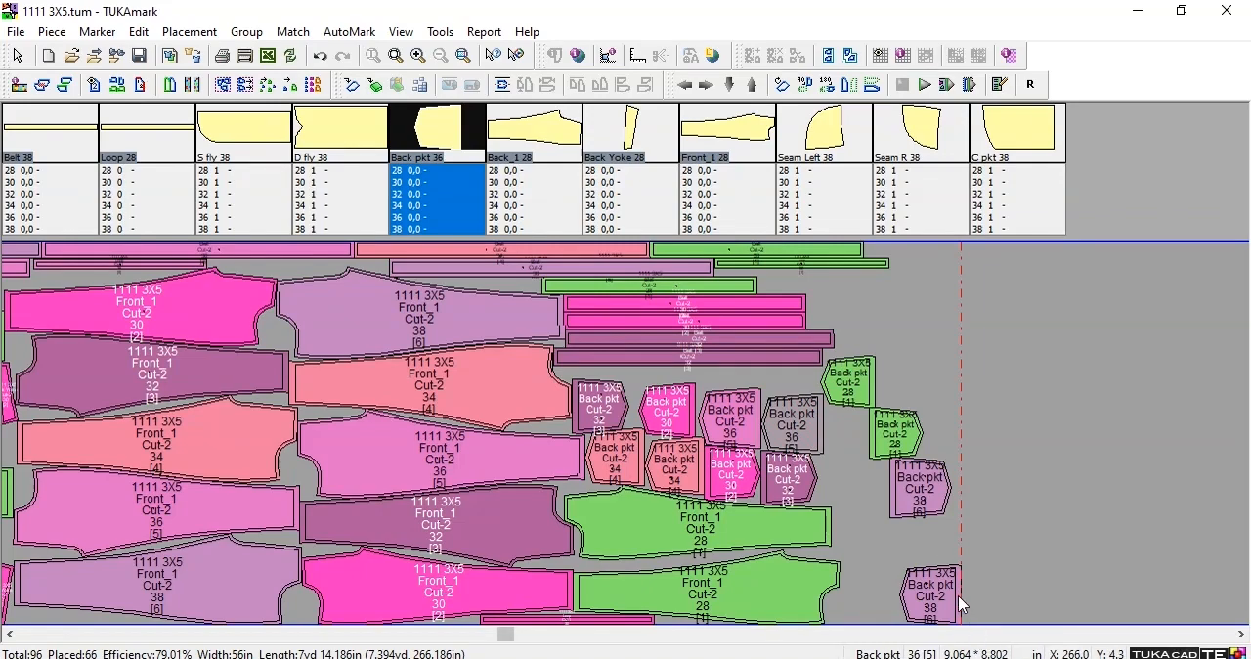
Stack both size 38 back pockets at the ends of the size 28 fronts and set a size 28 pocket above them.
{"action": "left_click_drag", "start_coordinate": [950, 592], "coordinate": [909, 599]}
{"action": "left_click_drag", "start_coordinate": [907, 512], "coordinate": [840, 521]}
{"action": "left_click_drag", "start_coordinate": [872, 460], "coordinate": [821, 506]}
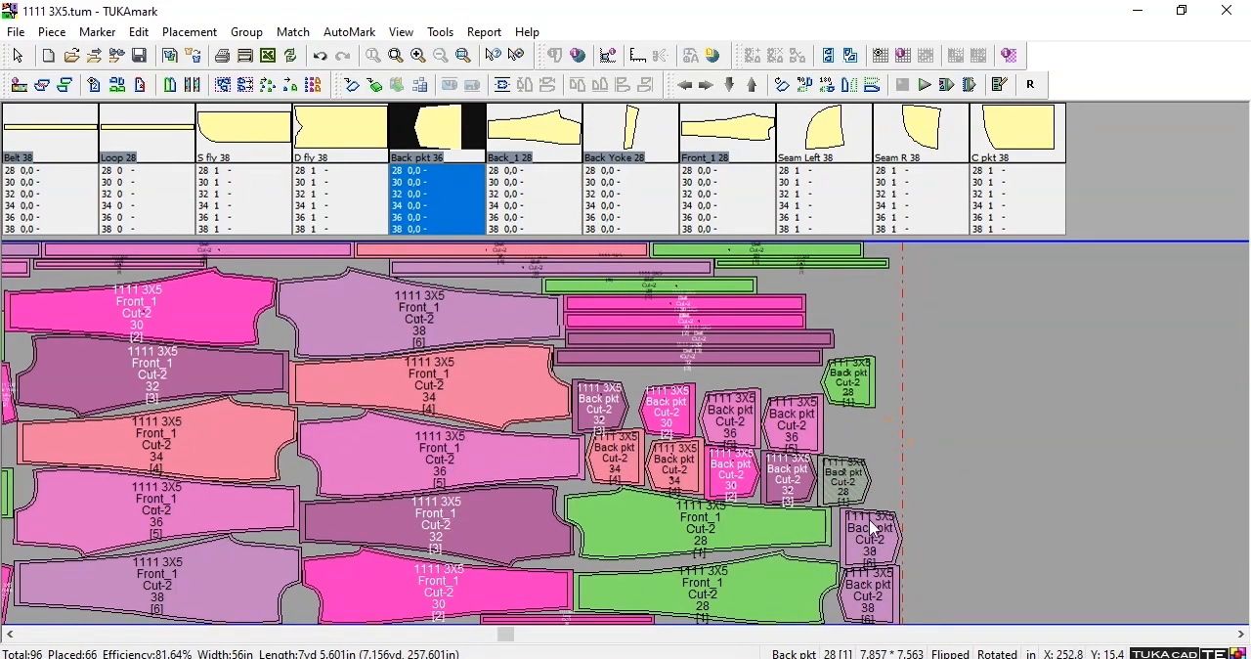
{"action": "left_click_drag", "start_coordinate": [870, 536], "coordinate": [861, 543]}
{"action": "left_click_drag", "start_coordinate": [850, 482], "coordinate": [877, 440]}
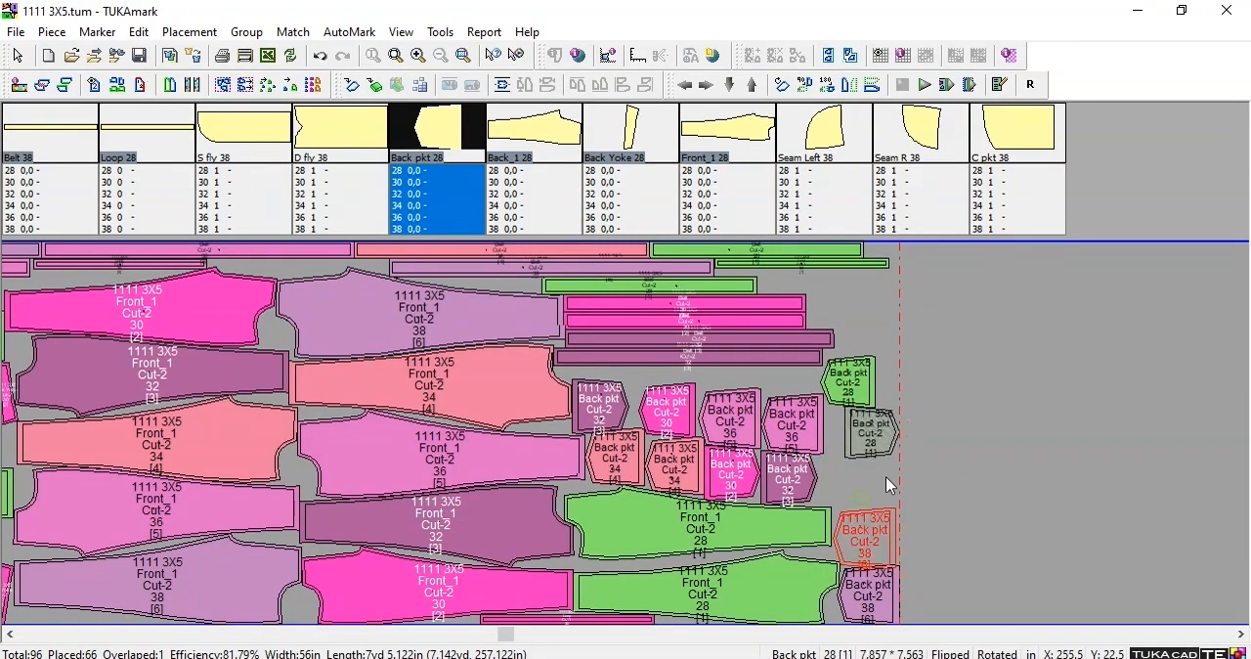
{"action": "left_click", "coordinate": [876, 604]}
{"action": "left_click_drag", "start_coordinate": [873, 552], "coordinate": [873, 530]}
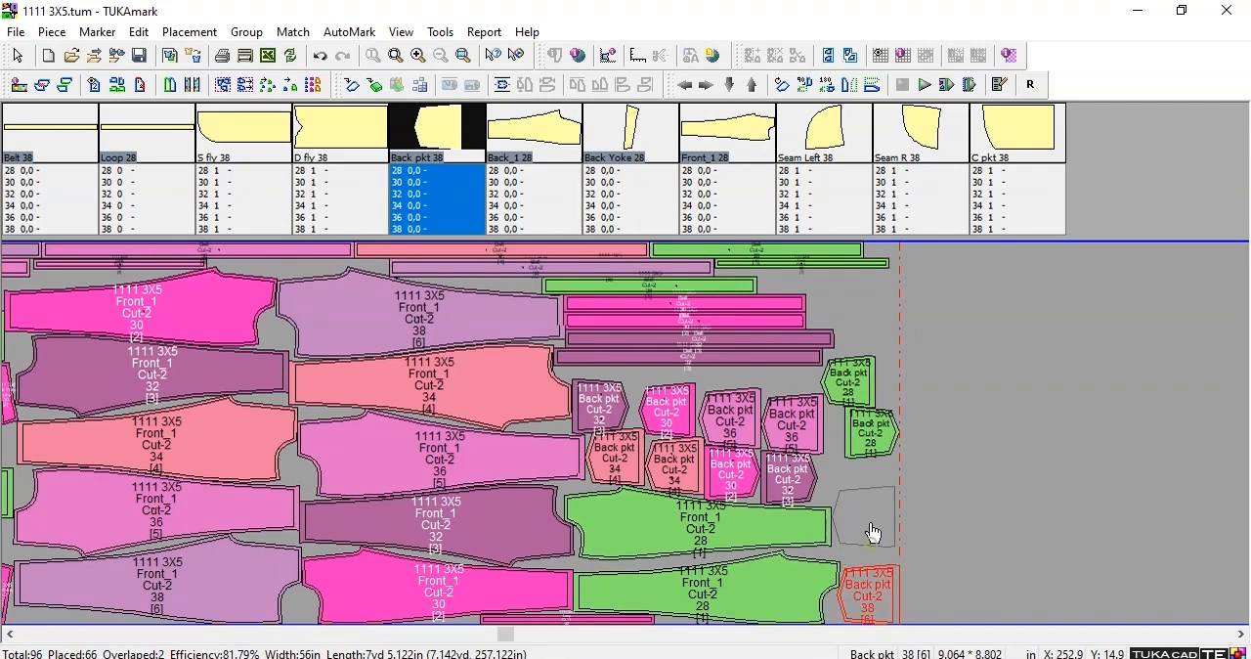
Move the upper size 38 back pocket beside the lower-row size 32 pocket, and a size 28 pocket into the space it leaves.
{"action": "left_click_drag", "start_coordinate": [860, 602], "coordinate": [862, 598]}
{"action": "left_click_drag", "start_coordinate": [877, 528], "coordinate": [1019, 500]}
{"action": "mouse_move", "coordinate": [866, 444]}
{"action": "left_mouse_down"}
{"action": "mouse_move", "coordinate": [890, 535]}
{"action": "mouse_move", "coordinate": [862, 554]}
{"action": "left_mouse_up"}
{"action": "left_click", "coordinate": [863, 537]}
{"action": "left_click_drag", "start_coordinate": [1018, 505], "coordinate": [899, 470]}
{"action": "right_click_drag", "start_coordinate": [897, 470], "coordinate": [842, 513]}
{"action": "key", "text": "space"}
{"action": "left_click_drag", "start_coordinate": [854, 474], "coordinate": [856, 469]}
Clear the size 28 back pocket from above the lowest size 38 pocket and put a size 36 pocket there instead.
{"action": "left_click_drag", "start_coordinate": [873, 529], "coordinate": [1008, 460]}
{"action": "left_click_drag", "start_coordinate": [847, 371], "coordinate": [874, 525]}
{"action": "left_click", "coordinate": [881, 522]}
{"action": "left_click_drag", "start_coordinate": [826, 425], "coordinate": [948, 525]}
{"action": "left_click_drag", "start_coordinate": [870, 535], "coordinate": [887, 428]}
{"action": "right_click_drag", "start_coordinate": [947, 523], "coordinate": [806, 545]}
Set both size 28 back pockets at the end of the upper pocket row, with the size 38 pocket fitted beneath them.
{"action": "left_click_drag", "start_coordinate": [865, 435], "coordinate": [722, 449]}
{"action": "left_click_drag", "start_coordinate": [1003, 479], "coordinate": [885, 394]}
{"action": "key", "text": "space"}
{"action": "right_click_drag", "start_coordinate": [886, 387], "coordinate": [697, 485]}
{"action": "left_click", "coordinate": [803, 477]}
{"action": "left_click", "coordinate": [882, 480]}
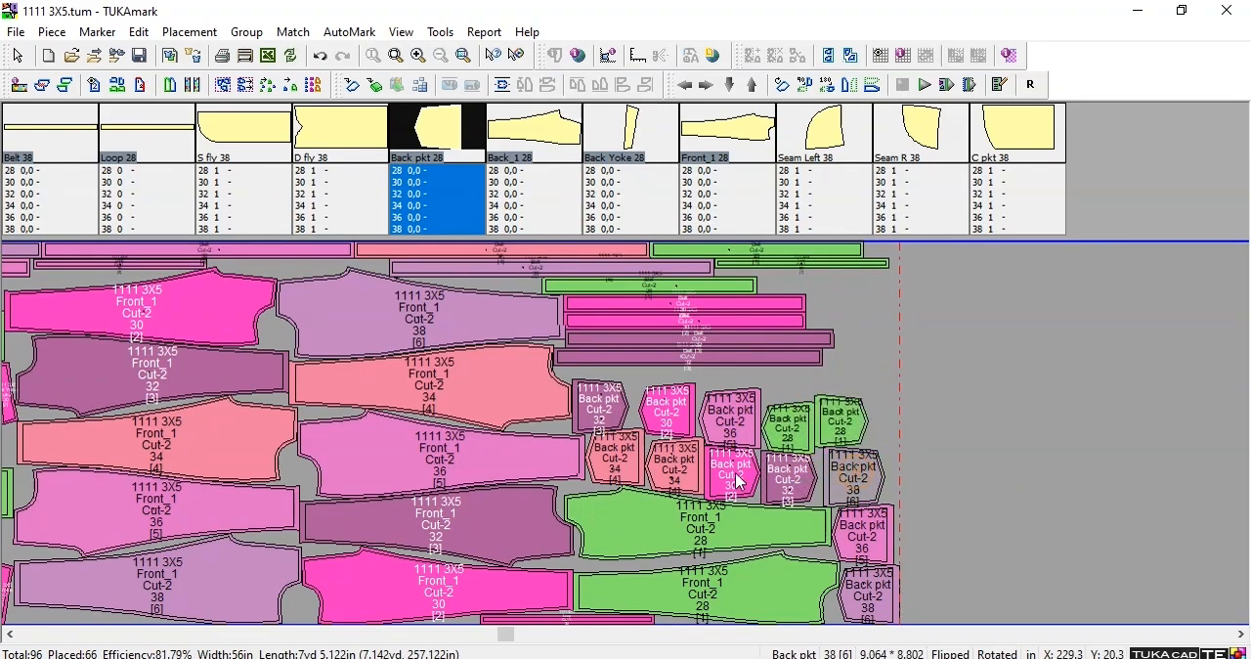
Place the Seam R pieces for sizes 28 to 38 and pack them at the marker's end, between the upper-edge belts and back pockets.
{"action": "left_click", "coordinate": [884, 199]}
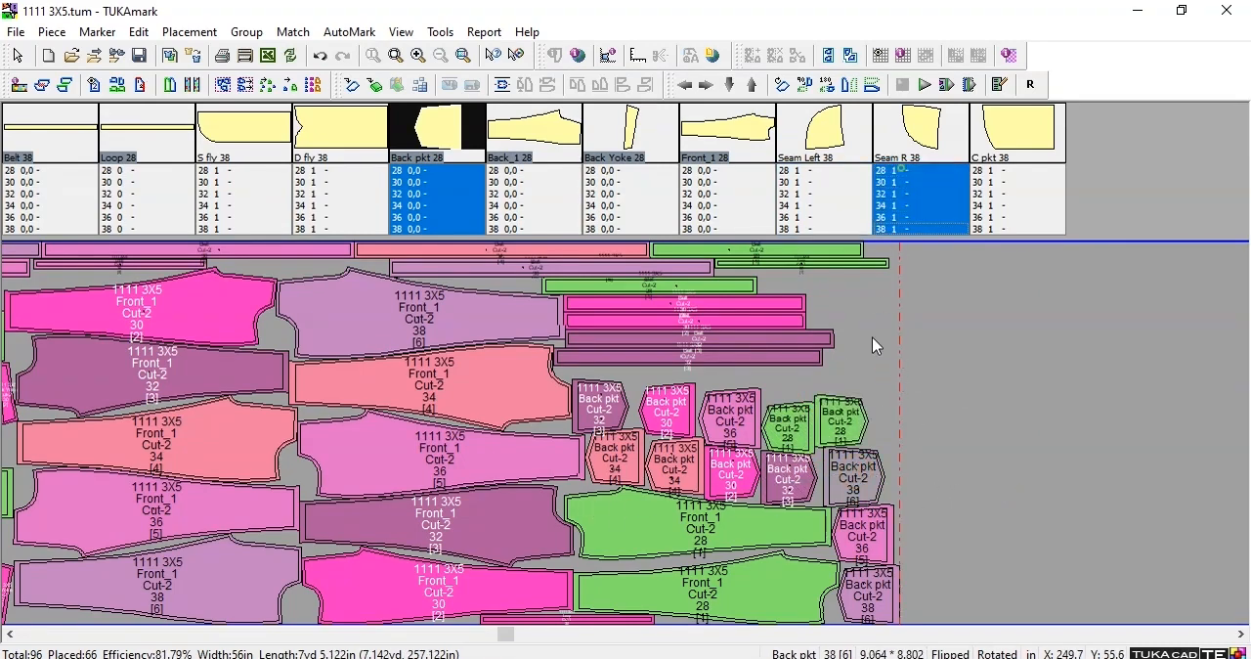
{"action": "left_click", "coordinate": [396, 86]}
{"action": "mouse_move", "coordinate": [967, 602]}
{"action": "left_mouse_down"}
{"action": "mouse_move", "coordinate": [966, 548]}
{"action": "mouse_move", "coordinate": [849, 297]}
{"action": "left_mouse_up"}
{"action": "left_click_drag", "start_coordinate": [882, 394], "coordinate": [897, 339]}
{"action": "left_click_drag", "start_coordinate": [893, 447], "coordinate": [870, 354]}
{"action": "left_click_drag", "start_coordinate": [907, 485], "coordinate": [904, 293]}
{"action": "mouse_move", "coordinate": [930, 591]}
{"action": "left_mouse_down"}
{"action": "mouse_move", "coordinate": [945, 413]}
{"action": "mouse_move", "coordinate": [917, 389]}
{"action": "left_mouse_up"}
{"action": "mouse_move", "coordinate": [925, 552]}
{"action": "left_mouse_down"}
{"action": "mouse_move", "coordinate": [927, 441]}
{"action": "mouse_move", "coordinate": [913, 408]}
{"action": "left_mouse_up"}
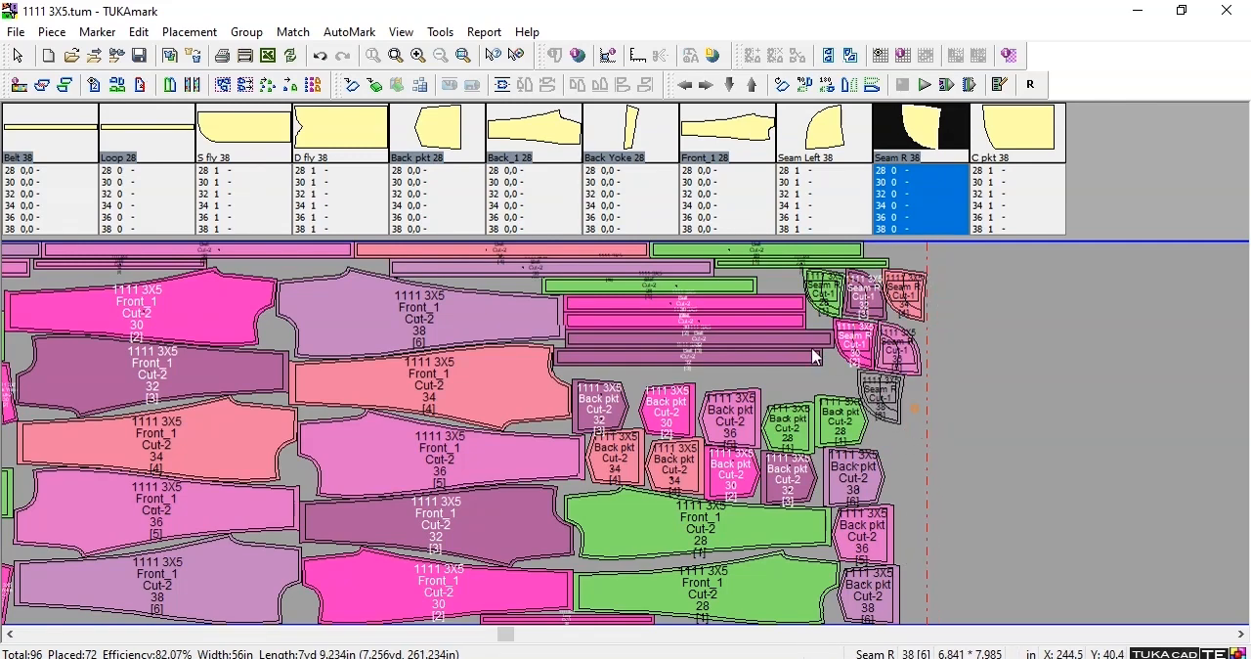
Place the Seam Left pieces for sizes 28 to 38 and stack them along the marker's end beside the back pockets.
{"action": "left_click", "coordinate": [799, 175]}
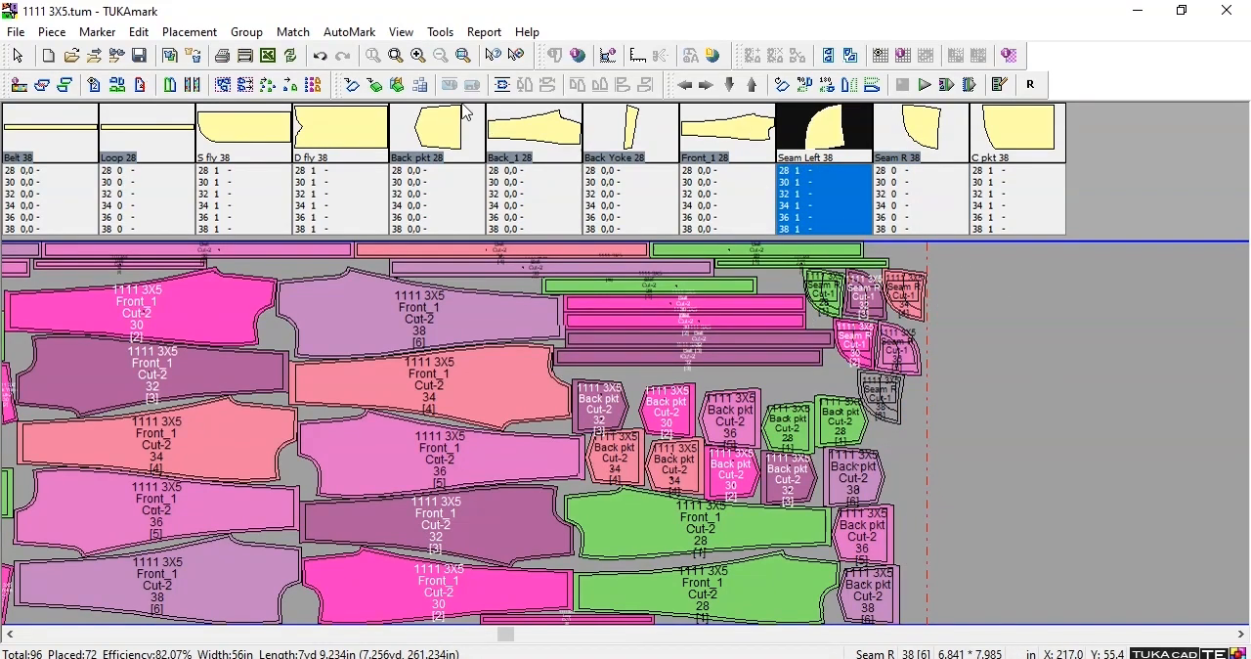
{"action": "left_click", "coordinate": [398, 86]}
{"action": "left_click_drag", "start_coordinate": [961, 506], "coordinate": [901, 467]}
{"action": "left_click_drag", "start_coordinate": [924, 562], "coordinate": [1026, 480]}
{"action": "key", "text": "space"}
{"action": "left_click_drag", "start_coordinate": [915, 538], "coordinate": [914, 543]}
{"action": "mouse_move", "coordinate": [919, 497]}
{"action": "left_mouse_down"}
{"action": "mouse_move", "coordinate": [912, 473]}
{"action": "mouse_move", "coordinate": [915, 483]}
{"action": "left_mouse_up"}
{"action": "left_click_drag", "start_coordinate": [1024, 486], "coordinate": [937, 416]}
Move the size 30 Seam Left piece to the marker's upper edge, clearing the size 34 Seam R piece out of its way.
{"action": "mouse_move", "coordinate": [972, 598]}
{"action": "left_mouse_down"}
{"action": "mouse_move", "coordinate": [830, 385]}
{"action": "mouse_move", "coordinate": [949, 357]}
{"action": "mouse_move", "coordinate": [1018, 448]}
{"action": "mouse_move", "coordinate": [978, 274]}
{"action": "mouse_move", "coordinate": [912, 255]}
{"action": "left_mouse_up"}
{"action": "left_click", "coordinate": [914, 305]}
{"action": "left_click_drag", "start_coordinate": [917, 300], "coordinate": [976, 379]}
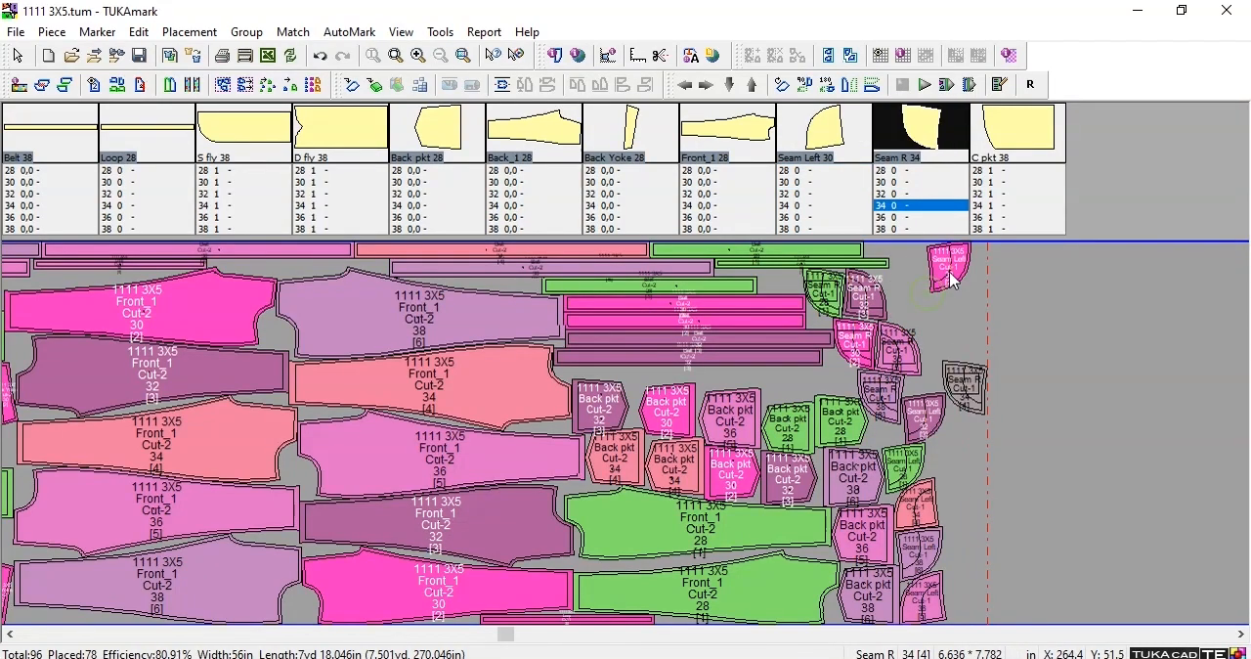
{"action": "left_click_drag", "start_coordinate": [949, 271], "coordinate": [896, 255]}
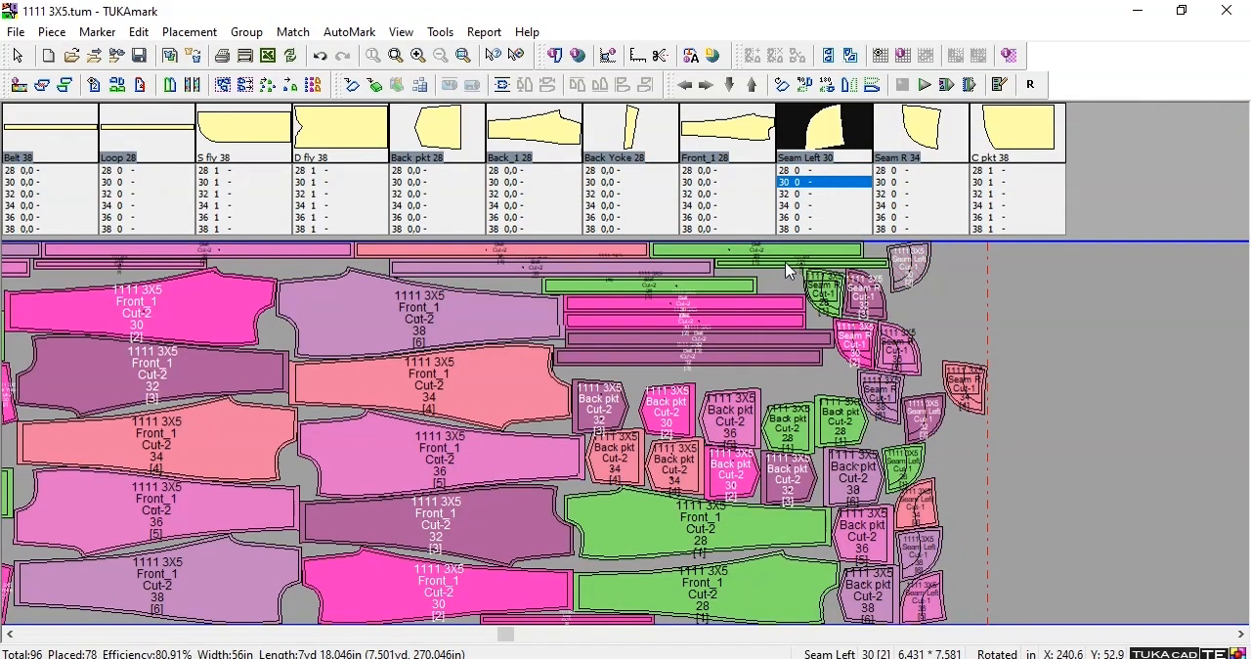
Move the size 28 loop beneath the stacked belts, and shift the size 28 and 32 Seam R and size 30 Seam Left pieces closer in.
{"action": "left_click_drag", "start_coordinate": [848, 263], "coordinate": [735, 377]}
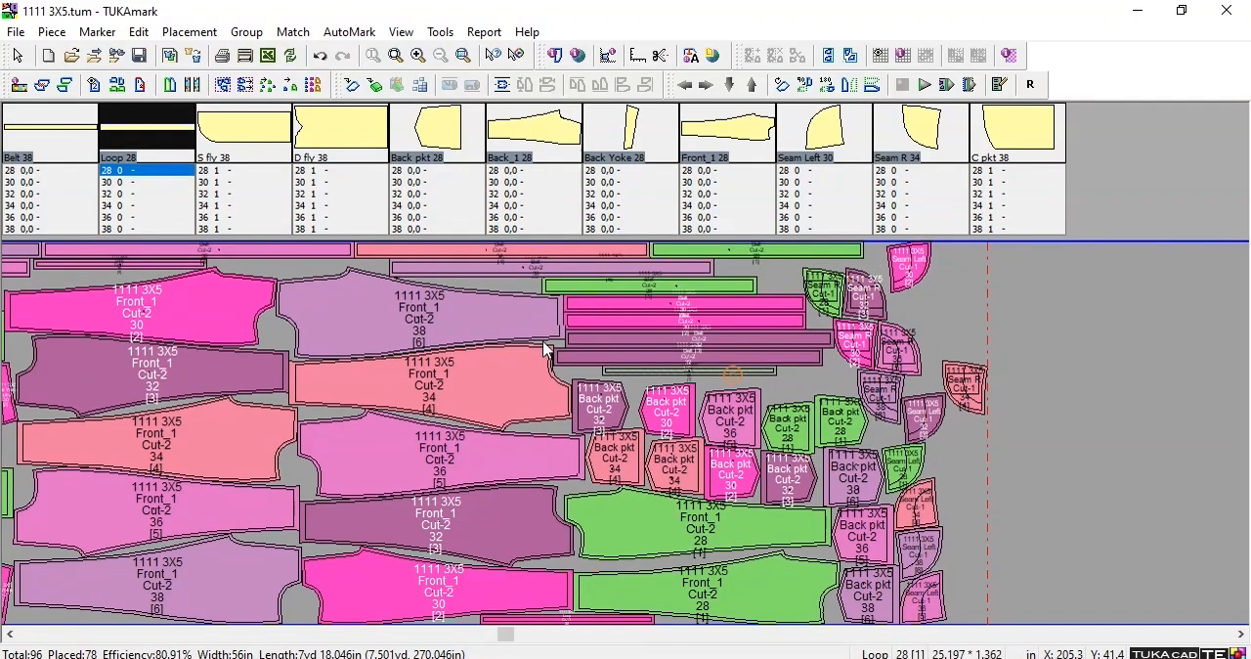
{"action": "left_click", "coordinate": [758, 373]}
{"action": "left_click_drag", "start_coordinate": [826, 300], "coordinate": [779, 328]}
{"action": "left_click_drag", "start_coordinate": [870, 299], "coordinate": [831, 285]}
{"action": "left_click_drag", "start_coordinate": [912, 266], "coordinate": [853, 245]}
Pack the size 30, 36 and 34 Seam R pieces tightly beneath the seam pieces at the upper edge, shortening the marker.
{"action": "left_click_drag", "start_coordinate": [858, 350], "coordinate": [766, 238]}
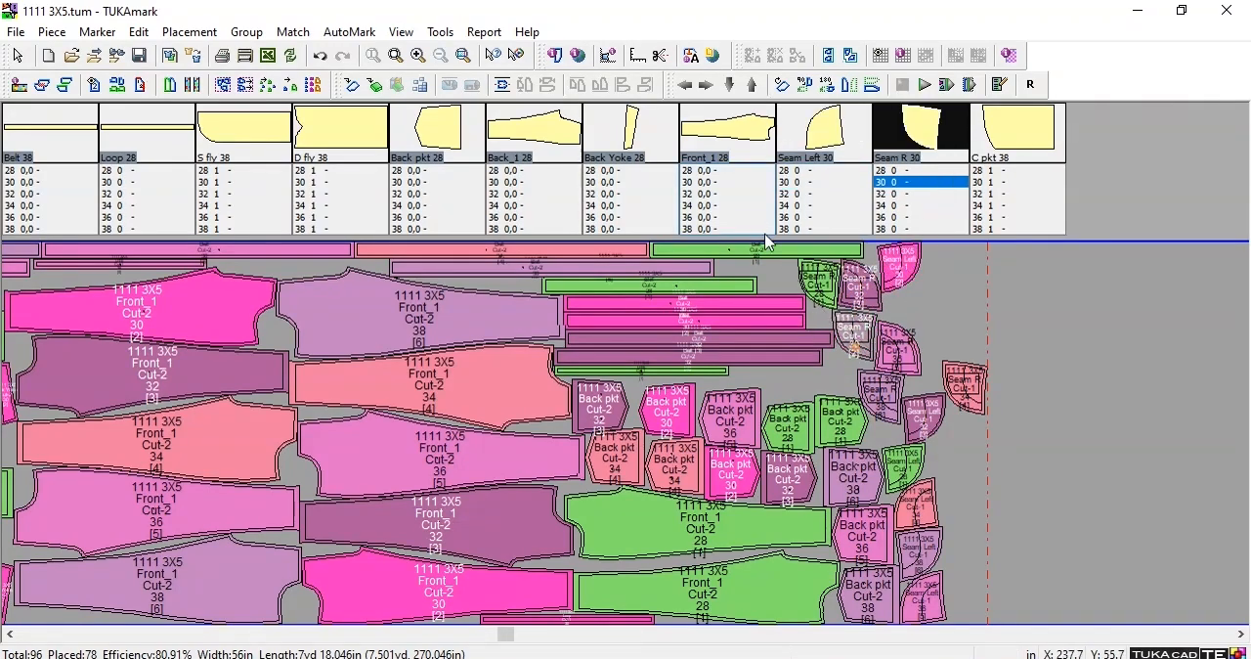
{"action": "left_click_drag", "start_coordinate": [878, 389], "coordinate": [821, 354]}
{"action": "left_click_drag", "start_coordinate": [901, 333], "coordinate": [860, 303]}
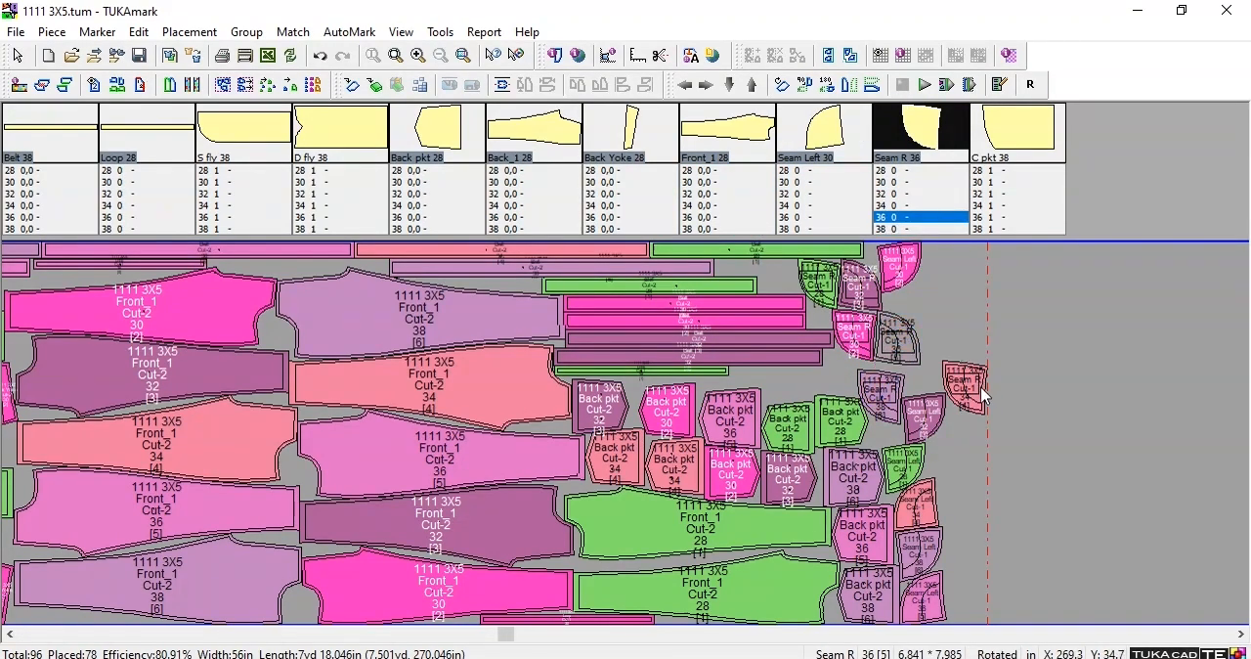
{"action": "left_click_drag", "start_coordinate": [965, 385], "coordinate": [922, 313]}
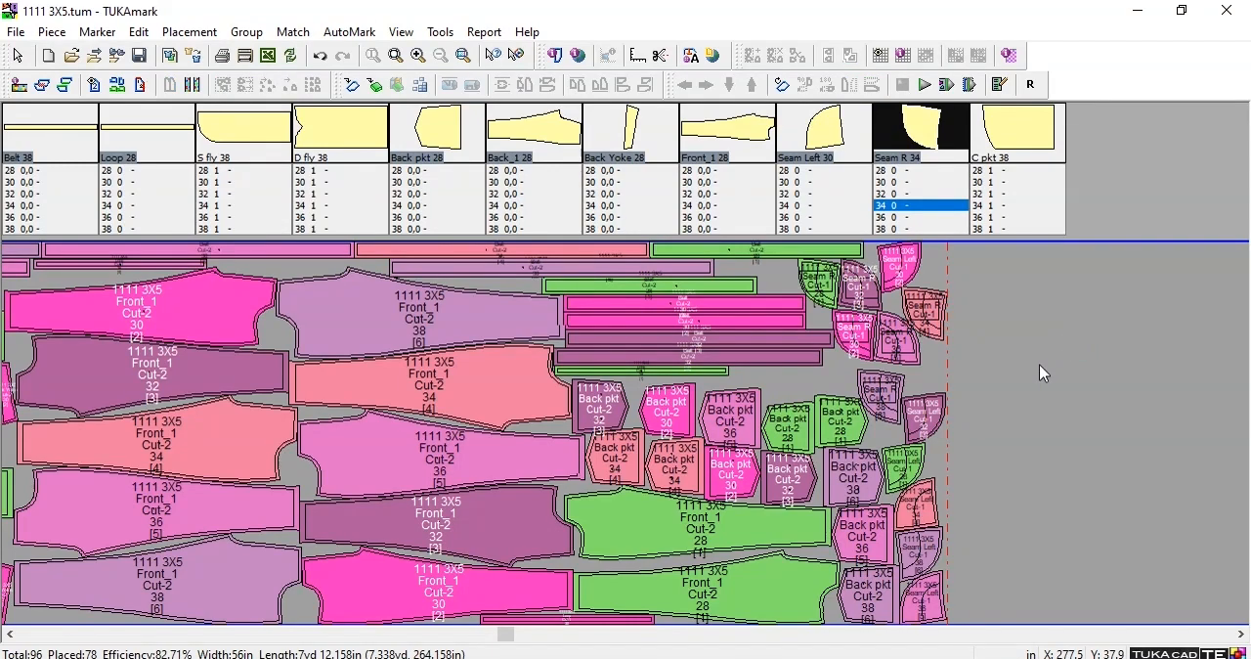
Place D fly 38 above the upper-row size 28 back pocket, D fly 36 below the size 38 back, and 34 and 32 beneath the lower size 28 back.
{"action": "mouse_move", "coordinate": [329, 238]}
{"action": "left_mouse_down"}
{"action": "mouse_move", "coordinate": [411, 282]}
{"action": "mouse_move", "coordinate": [771, 400]}
{"action": "mouse_move", "coordinate": [789, 383]}
{"action": "left_mouse_up"}
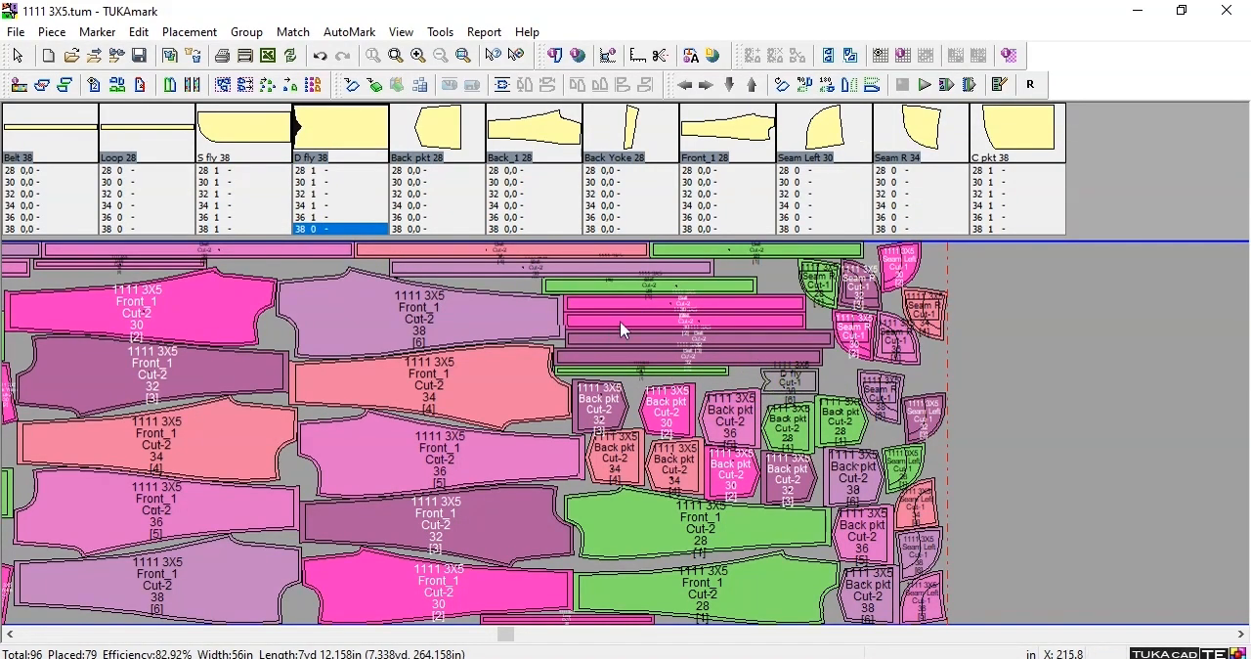
{"action": "scroll", "coordinate": [332, 342], "scroll_direction": "left", "scroll_amount": 2}
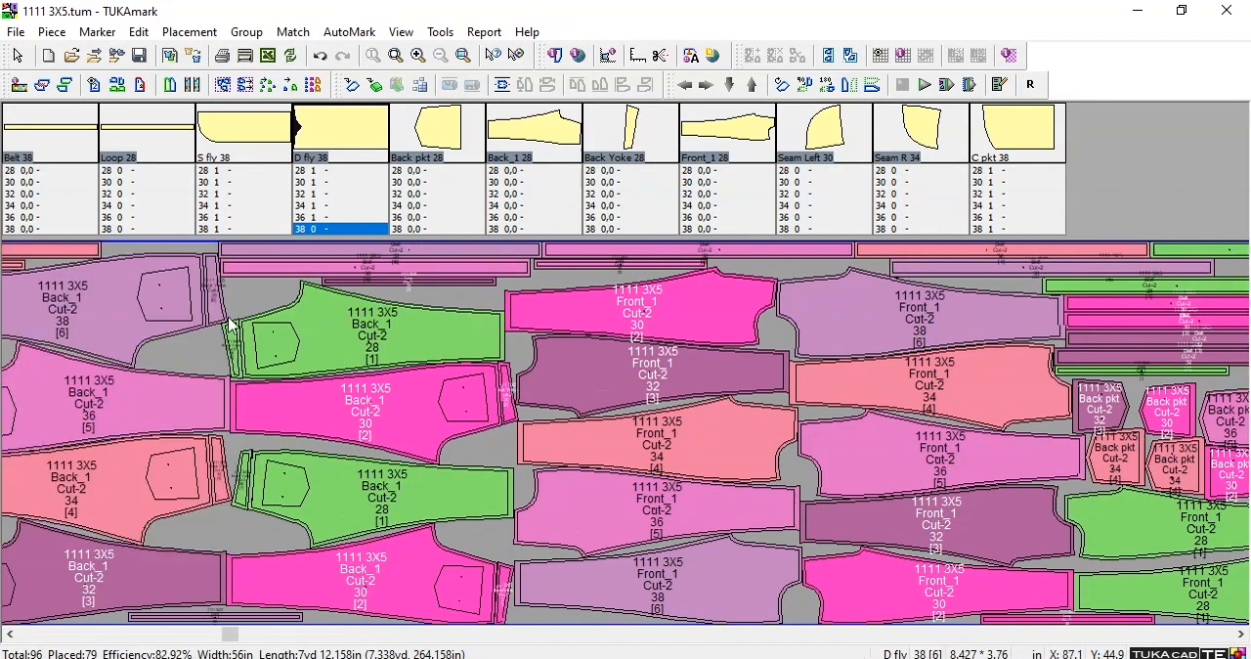
{"action": "mouse_move", "coordinate": [309, 206]}
{"action": "left_mouse_down"}
{"action": "mouse_move", "coordinate": [218, 372]}
{"action": "mouse_move", "coordinate": [213, 360]}
{"action": "left_mouse_up"}
{"action": "left_click_drag", "start_coordinate": [309, 216], "coordinate": [264, 537]}
{"action": "left_click_drag", "start_coordinate": [242, 530], "coordinate": [342, 545]}
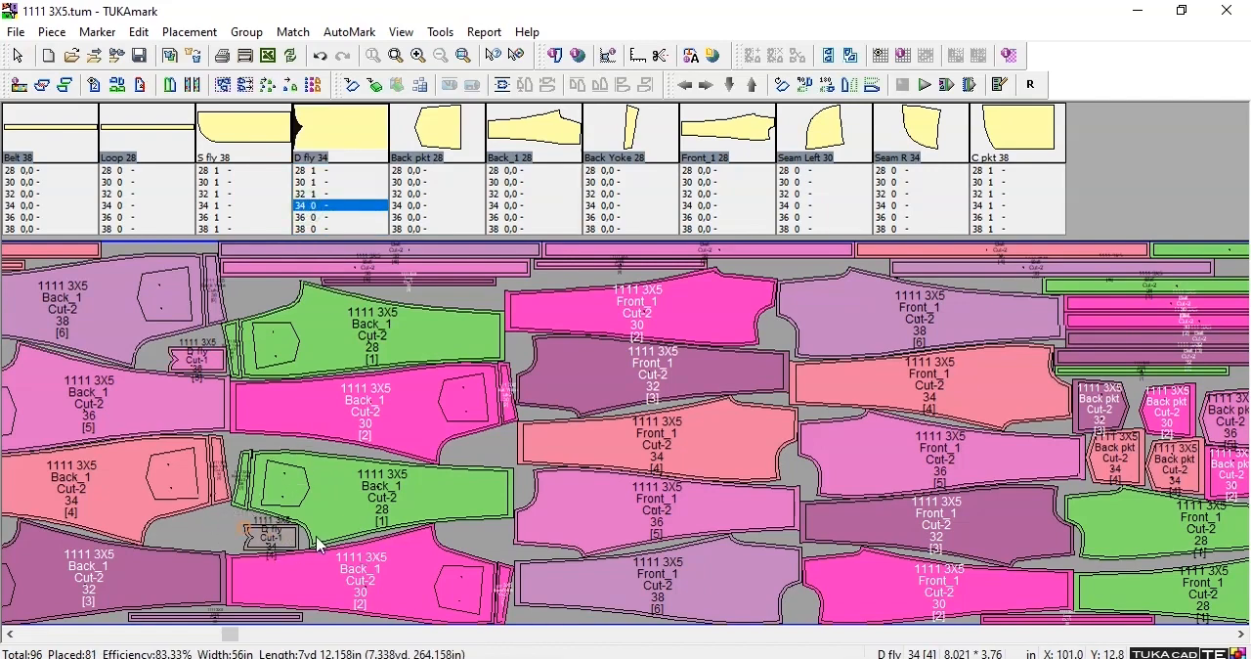
{"action": "left_click_drag", "start_coordinate": [313, 193], "coordinate": [221, 542]}
{"action": "left_click", "coordinate": [221, 546]}
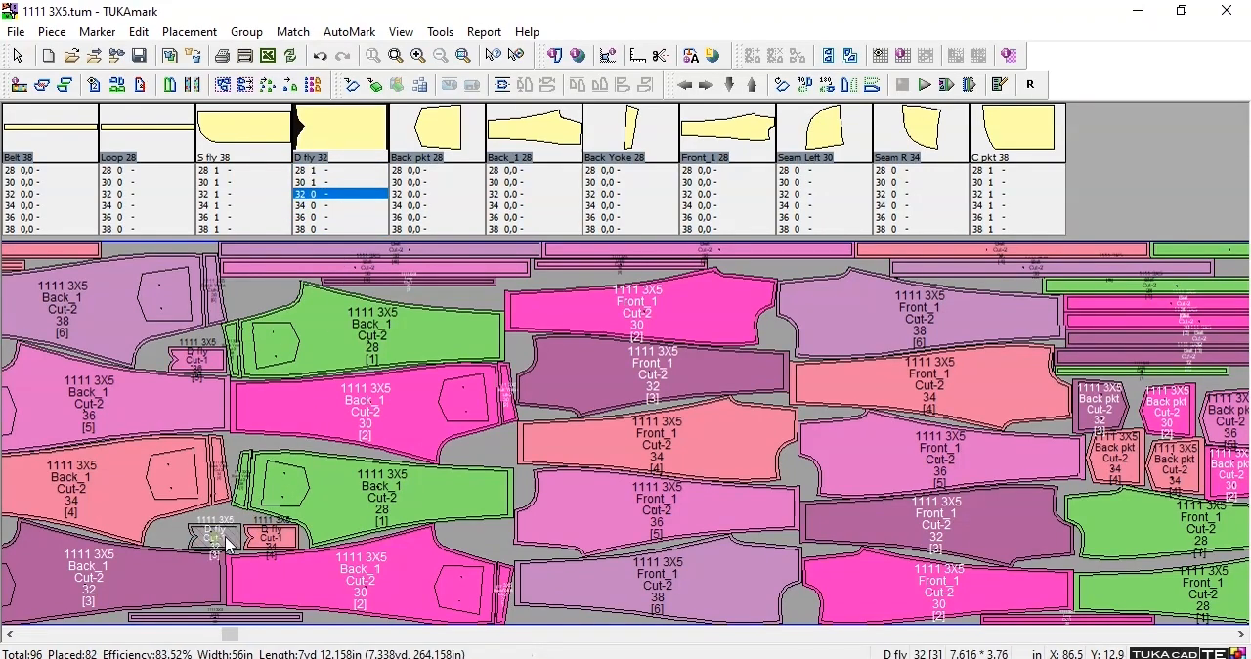
Place the size 30 and 28 D fly pieces side by side in the gap under the upper size 32 and 38 backs.
{"action": "scroll", "coordinate": [236, 493], "scroll_direction": "left", "scroll_amount": 3}
{"action": "left_click_drag", "start_coordinate": [313, 183], "coordinate": [354, 354]}
{"action": "mouse_move", "coordinate": [306, 170]}
{"action": "left_mouse_down"}
{"action": "mouse_move", "coordinate": [316, 270]}
{"action": "mouse_move", "coordinate": [307, 355]}
{"action": "mouse_move", "coordinate": [293, 354]}
{"action": "left_mouse_up"}
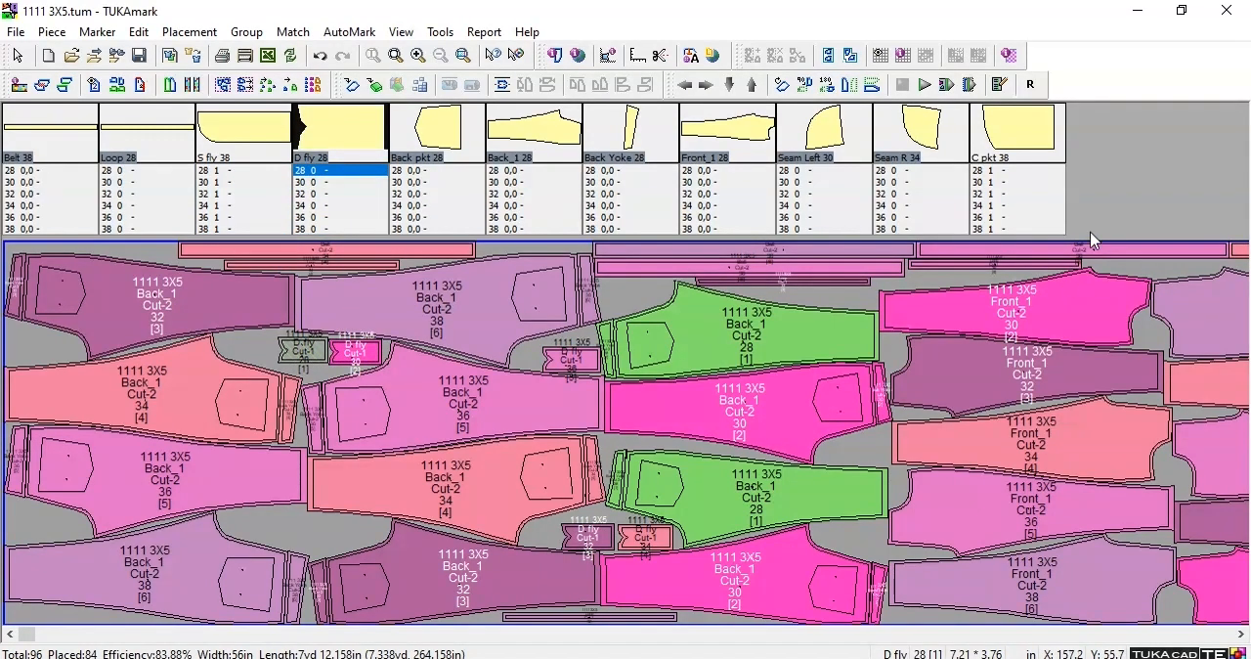
Place the C pkt pieces for sizes 38 to 28 in the gaps between the back panels at the marker's start.
{"action": "mouse_move", "coordinate": [997, 228]}
{"action": "left_mouse_down"}
{"action": "mouse_move", "coordinate": [381, 367]}
{"action": "mouse_move", "coordinate": [259, 354]}
{"action": "left_mouse_up"}
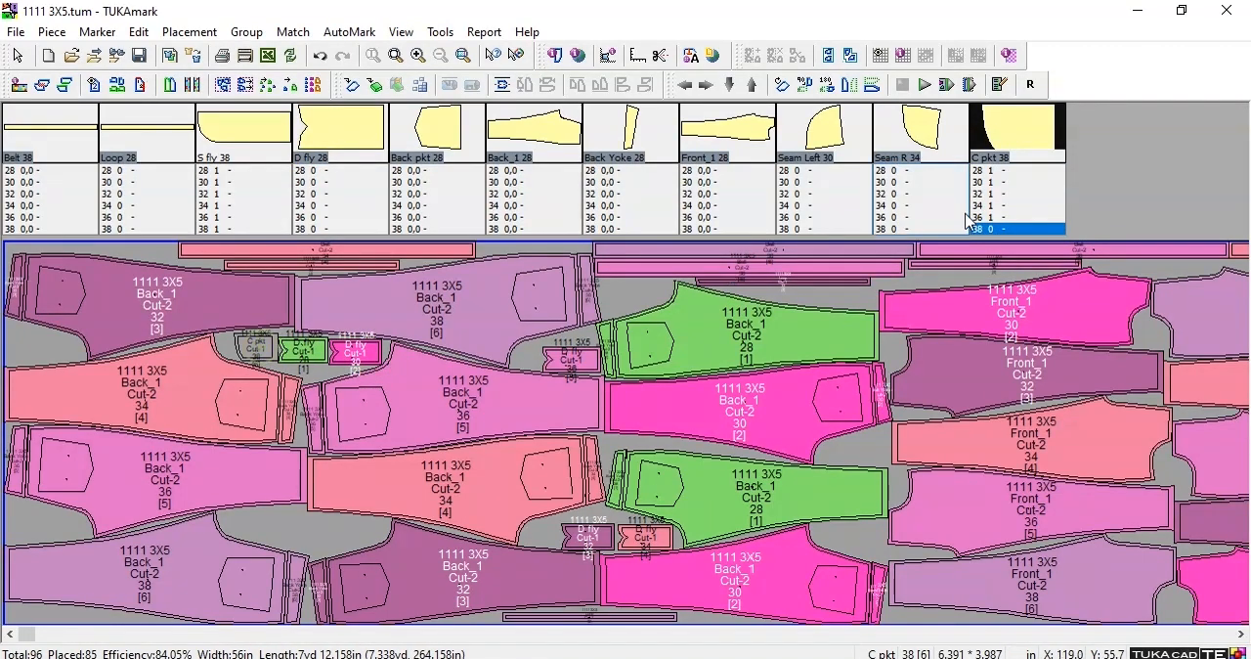
{"action": "left_click_drag", "start_coordinate": [997, 217], "coordinate": [361, 550]}
{"action": "mouse_move", "coordinate": [984, 205]}
{"action": "left_mouse_down"}
{"action": "mouse_move", "coordinate": [405, 531]}
{"action": "mouse_move", "coordinate": [309, 537]}
{"action": "left_mouse_up"}
{"action": "mouse_move", "coordinate": [983, 193]}
{"action": "left_mouse_down"}
{"action": "mouse_move", "coordinate": [713, 363]}
{"action": "mouse_move", "coordinate": [262, 536]}
{"action": "left_mouse_up"}
{"action": "mouse_move", "coordinate": [988, 182]}
{"action": "left_mouse_down"}
{"action": "mouse_move", "coordinate": [112, 551]}
{"action": "mouse_move", "coordinate": [55, 544]}
{"action": "left_mouse_up"}
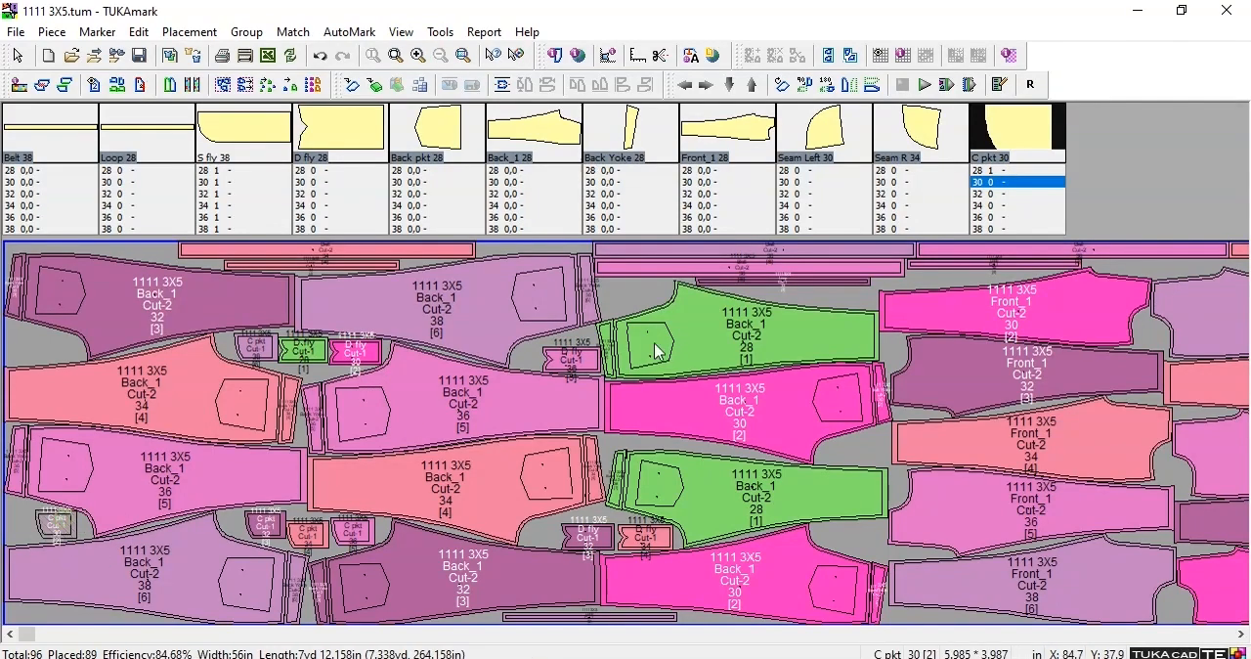
{"action": "left_click_drag", "start_coordinate": [988, 171], "coordinate": [39, 352]}
Place S fly 38 under the upper size 30 back, S fly 36 above the upper size 28 back, and S fly 34 at the upper edge before the first belt.
{"action": "left_click_drag", "start_coordinate": [230, 228], "coordinate": [862, 457]}
{"action": "left_click", "coordinate": [862, 457]}
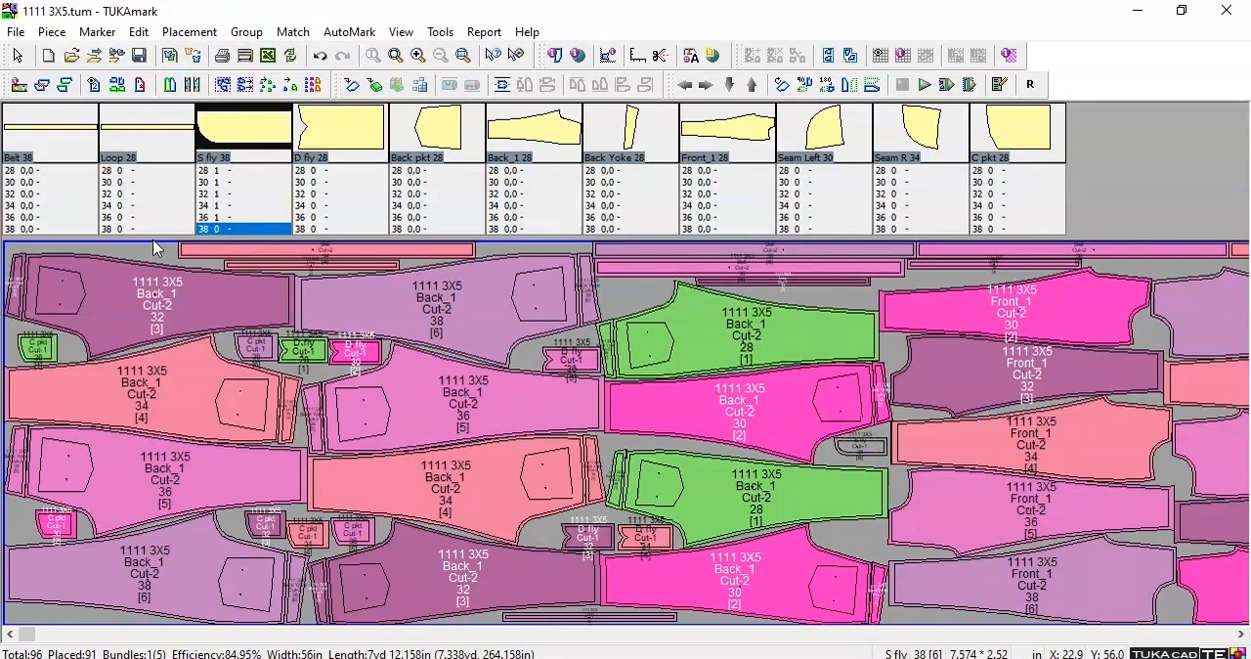
{"action": "left_click", "coordinate": [230, 217]}
{"action": "left_click", "coordinate": [626, 298]}
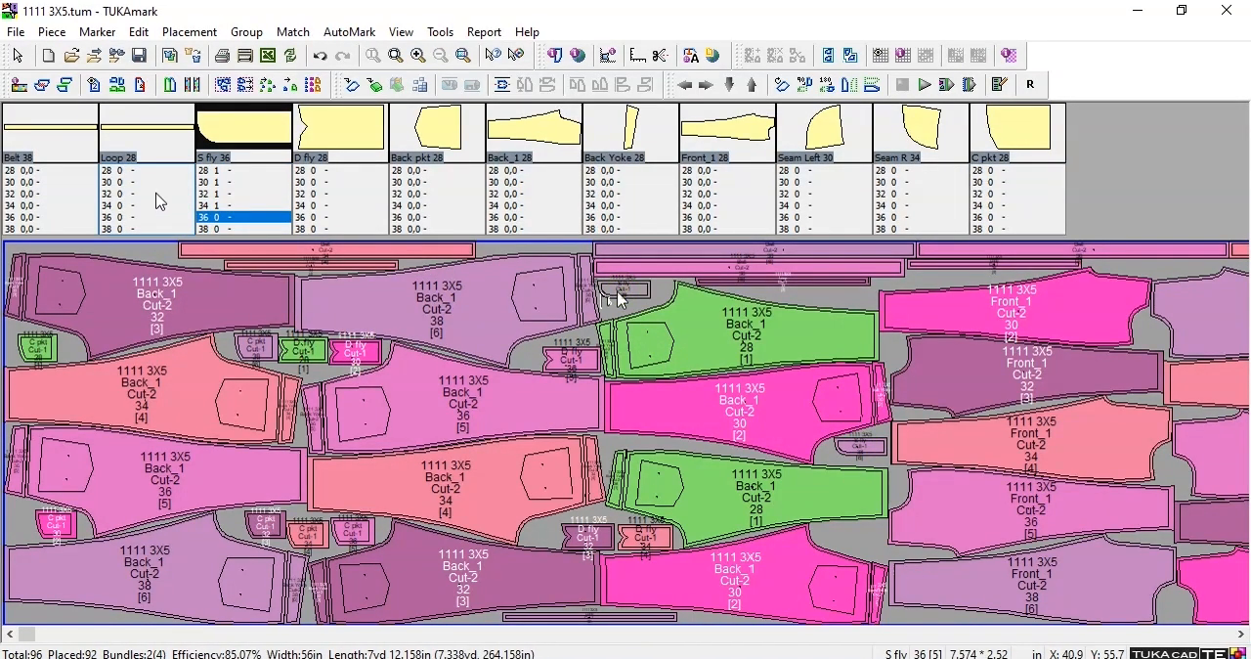
{"action": "left_click", "coordinate": [230, 205]}
{"action": "left_click", "coordinate": [139, 260]}
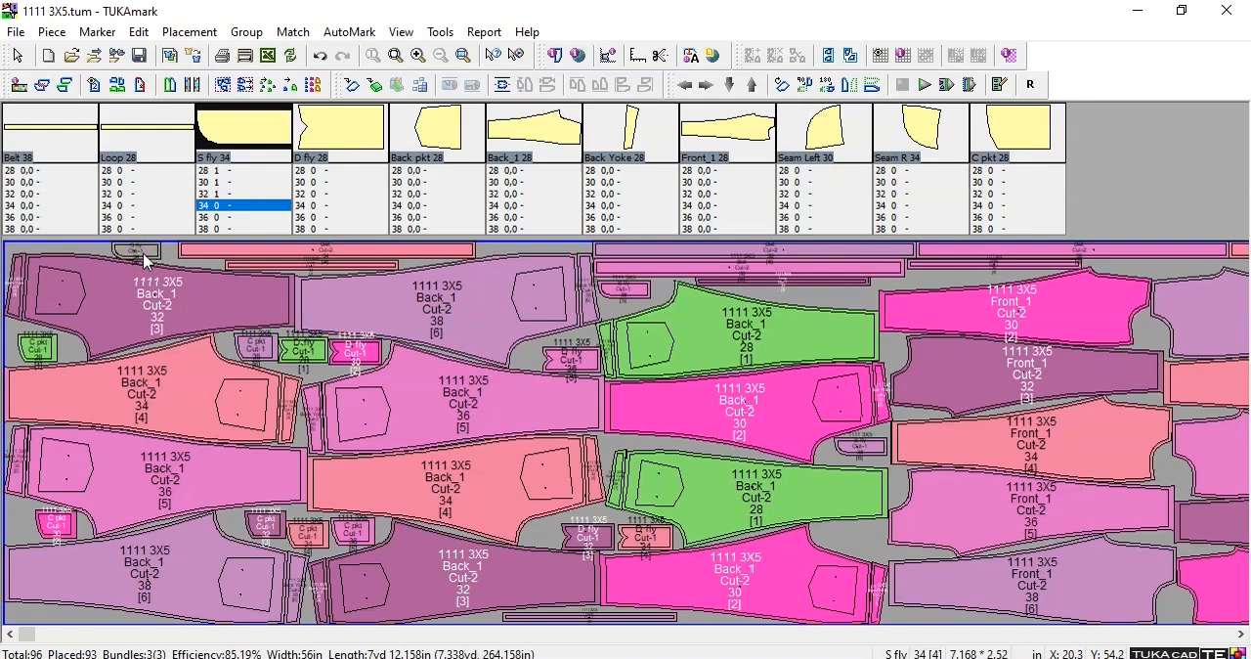
Place S fly 32 above the upper size 28 back, S fly 30 above the size 30 front, and S fly 28 beneath the lower size 28 back.
{"action": "left_click", "coordinate": [230, 193]}
{"action": "left_click", "coordinate": [838, 310]}
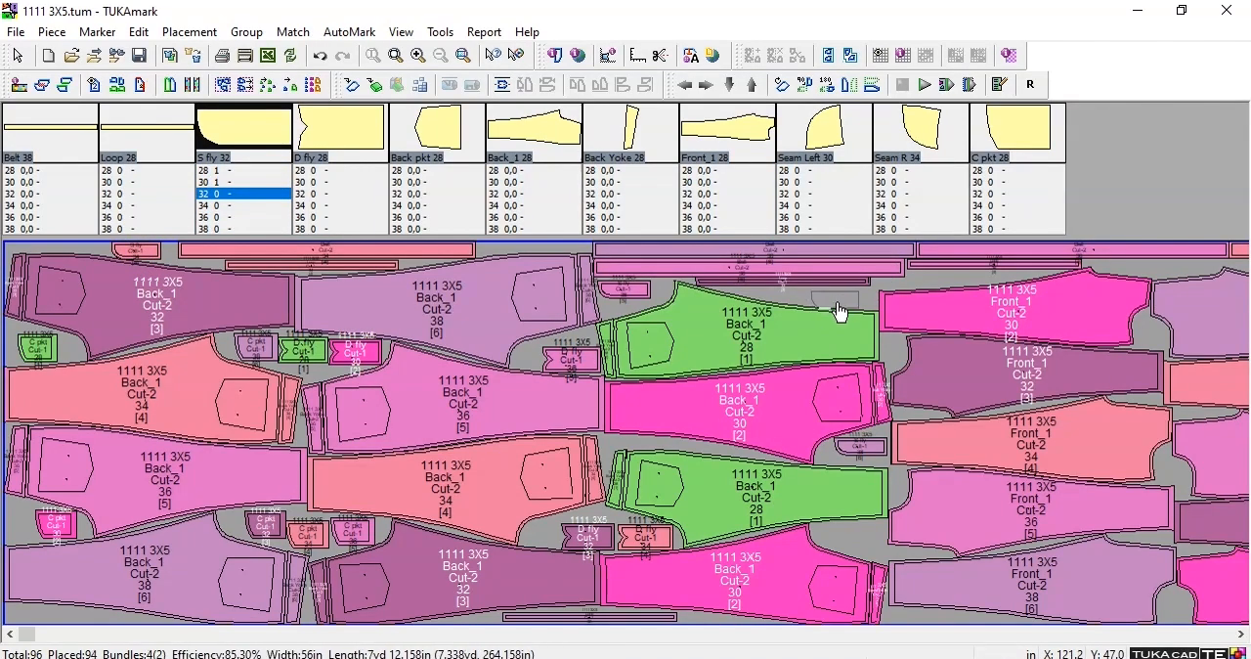
{"action": "left_click", "coordinate": [230, 182]}
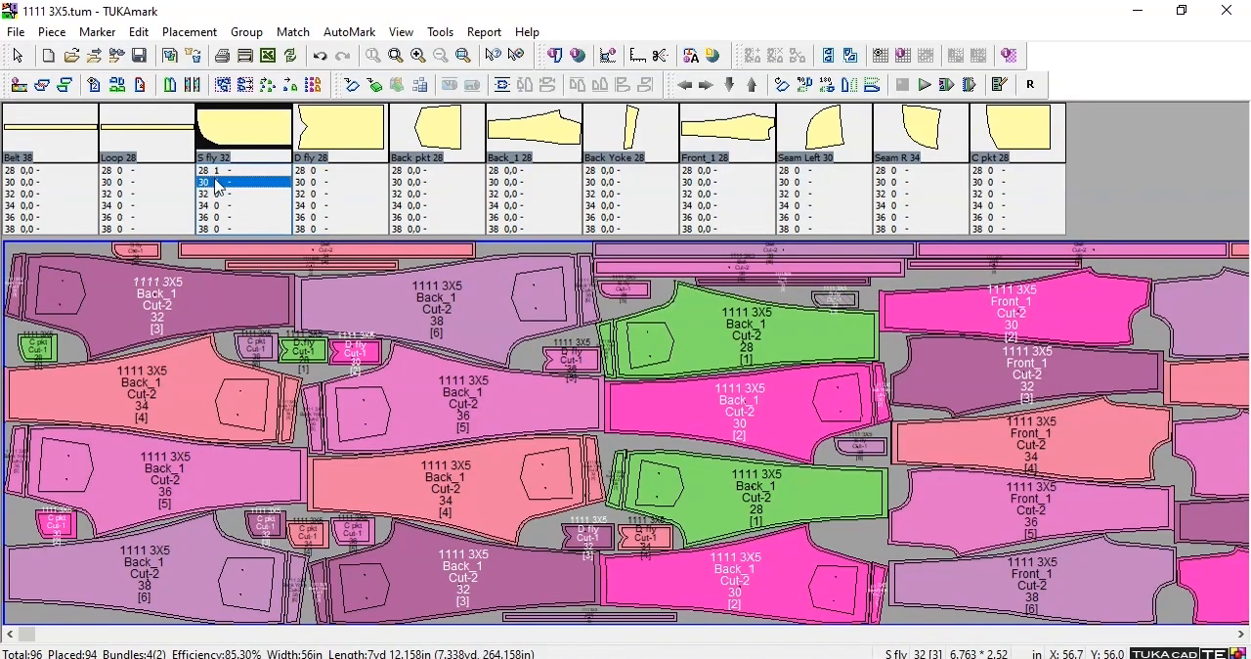
{"action": "left_click", "coordinate": [945, 288]}
{"action": "left_click", "coordinate": [216, 171]}
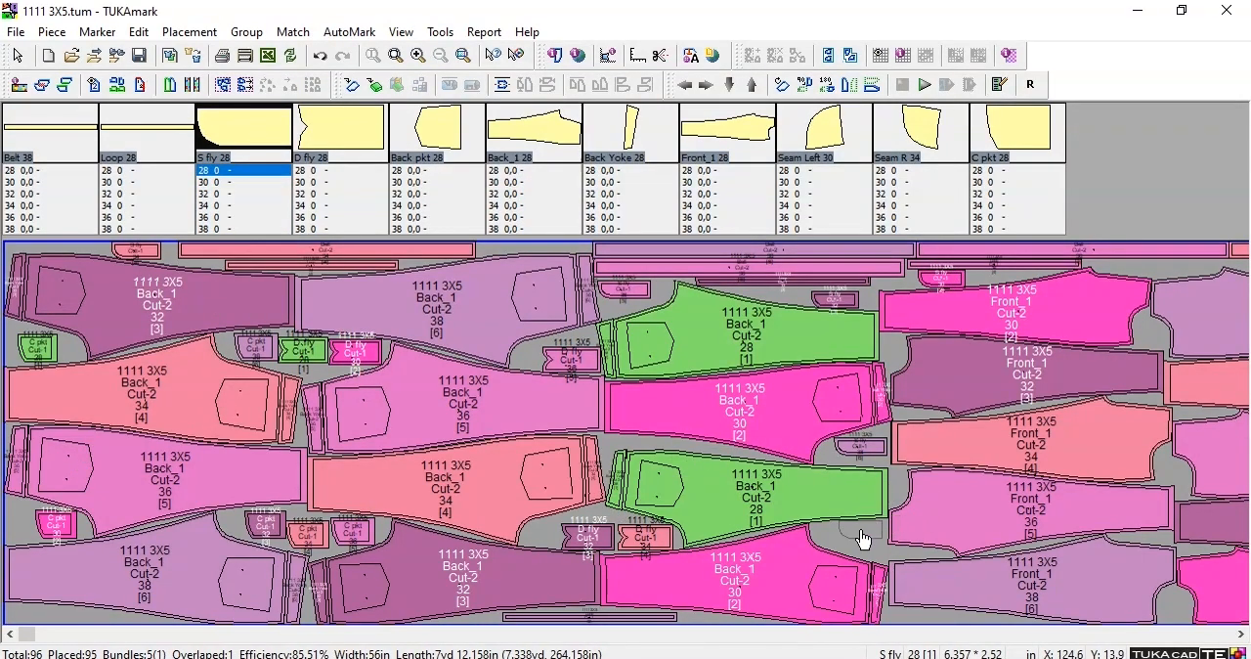
{"action": "left_click", "coordinate": [864, 538]}
Save the 1111 3X5 marker.
{"action": "scroll", "coordinate": [880, 535], "scroll_direction": "right", "scroll_amount": 5}
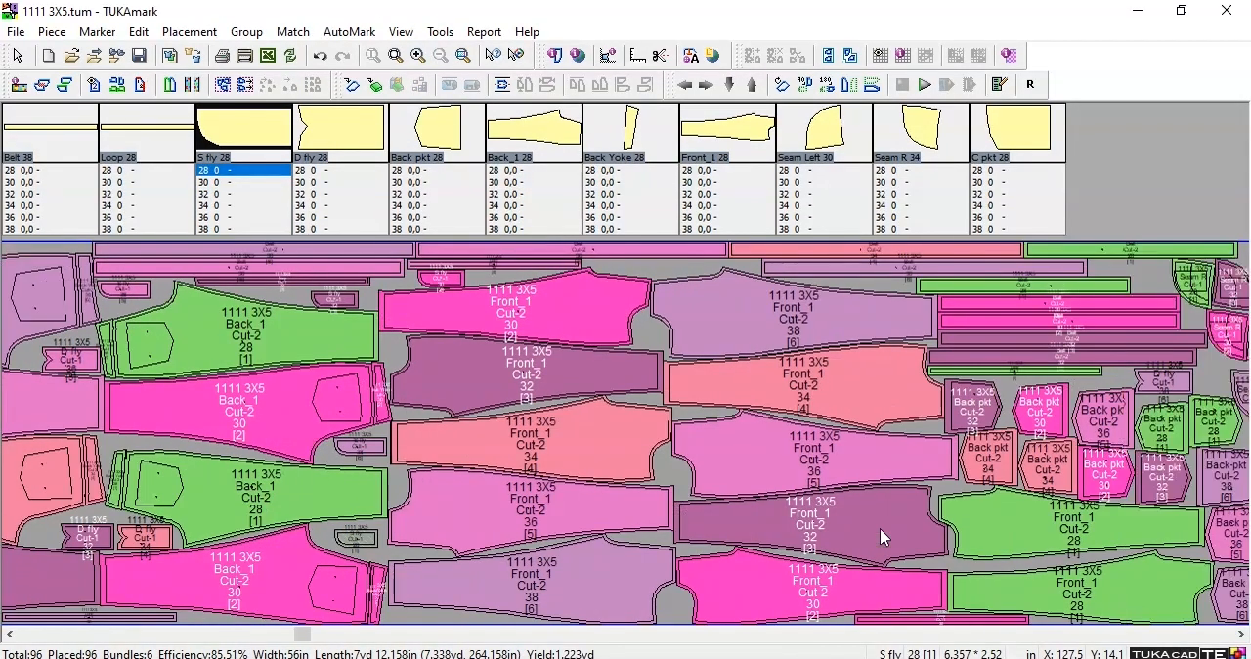
{"action": "scroll", "coordinate": [879, 528], "scroll_direction": "right", "scroll_amount": 4}
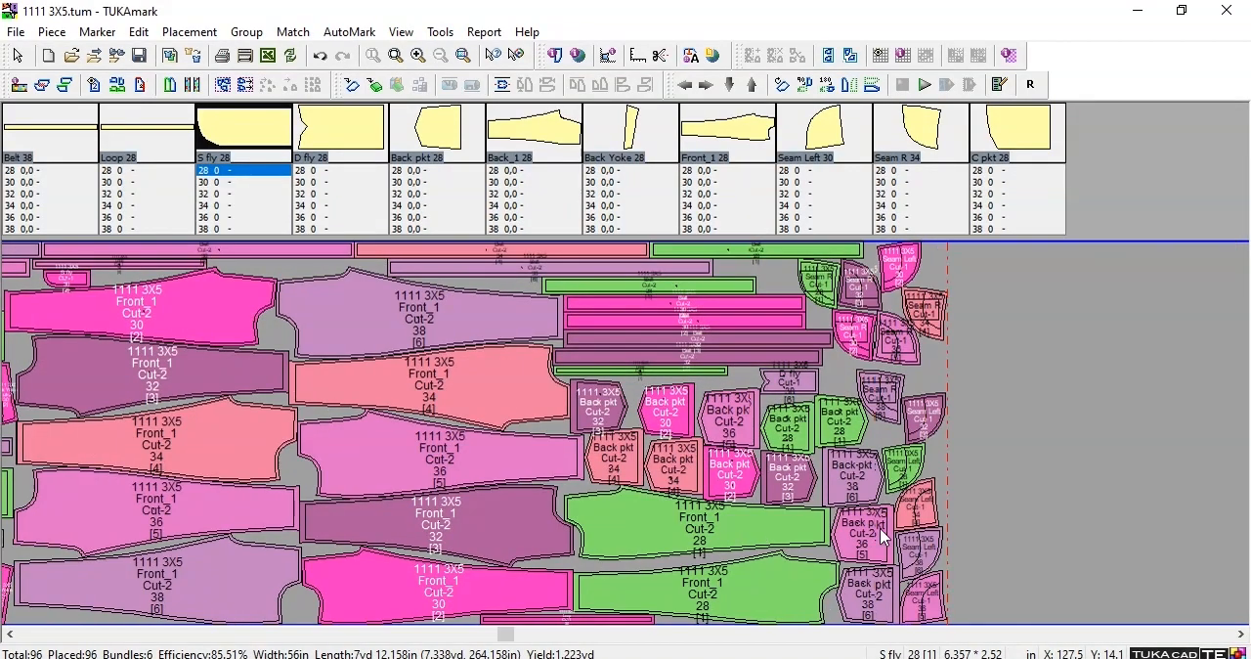
{"action": "key", "text": "ctrl+s"}
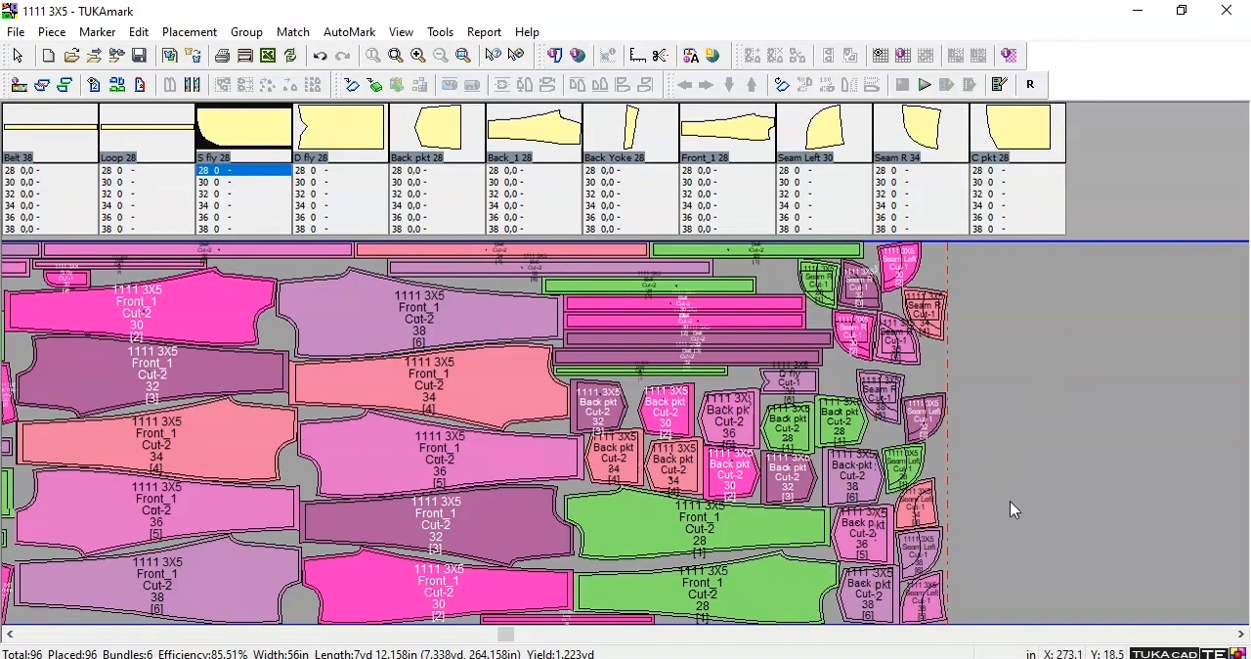
Try to pack the size 38 Seam R, size 32 Seam Left and neighbouring seam pieces closer to the belts and back pockets.
{"action": "left_click", "coordinate": [775, 381]}
{"action": "left_click_drag", "start_coordinate": [869, 392], "coordinate": [799, 340]}
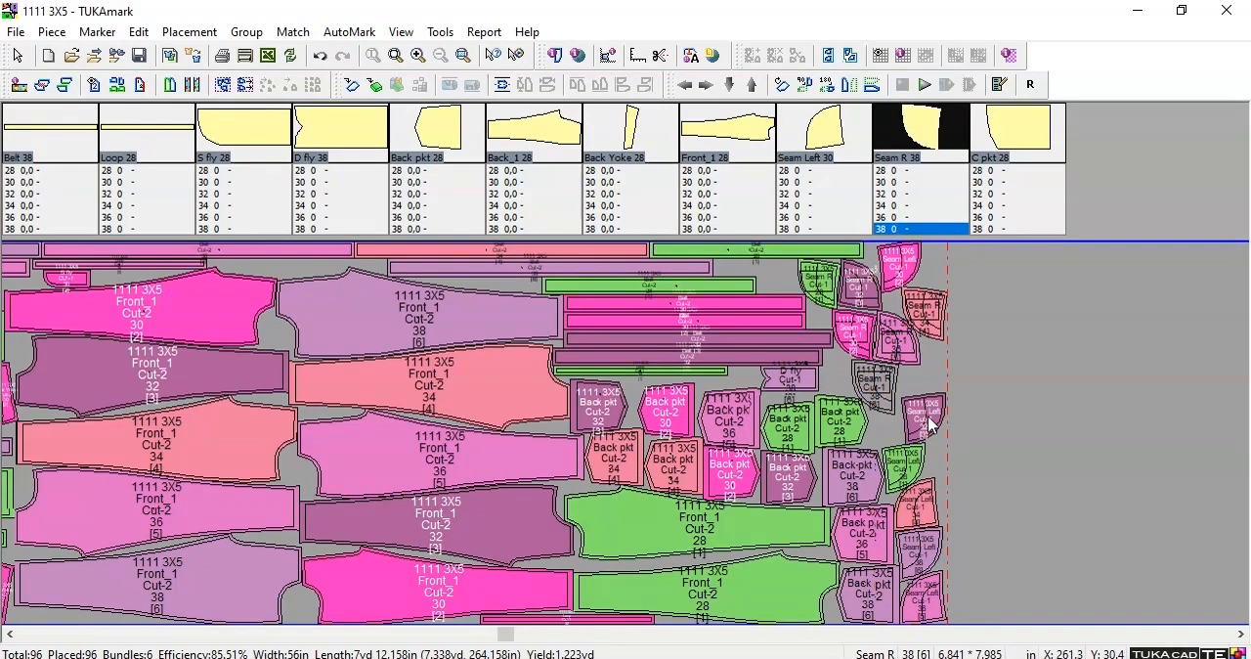
{"action": "left_click_drag", "start_coordinate": [928, 416], "coordinate": [800, 309]}
{"action": "left_click_drag", "start_coordinate": [923, 315], "coordinate": [798, 240]}
{"action": "left_click_drag", "start_coordinate": [813, 284], "coordinate": [669, 204]}
{"action": "left_click_drag", "start_coordinate": [894, 466], "coordinate": [769, 355]}
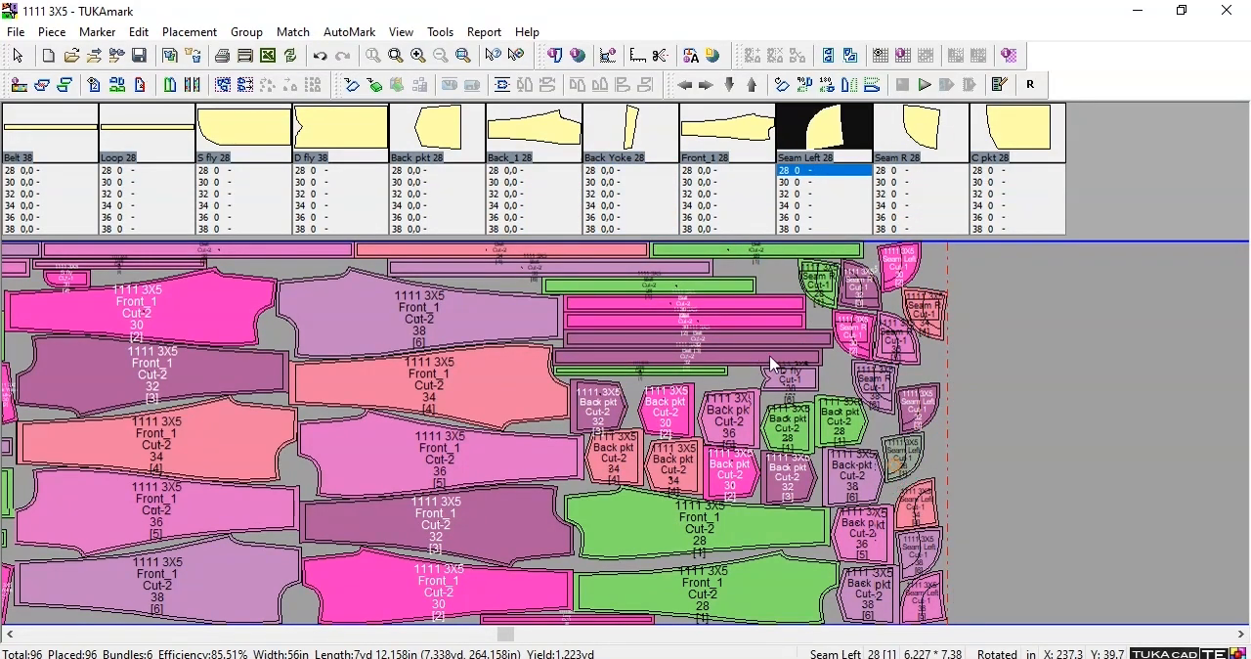
Turn the size 32 Seam Left piece against the size 38 Seam R, and pull the size 28, 34 and 38 Seam Left pieces up behind it.
{"action": "left_click_drag", "start_coordinate": [926, 399], "coordinate": [848, 339]}
{"action": "right_click", "coordinate": [928, 407]}
{"action": "left_click_drag", "start_coordinate": [928, 407], "coordinate": [859, 369]}
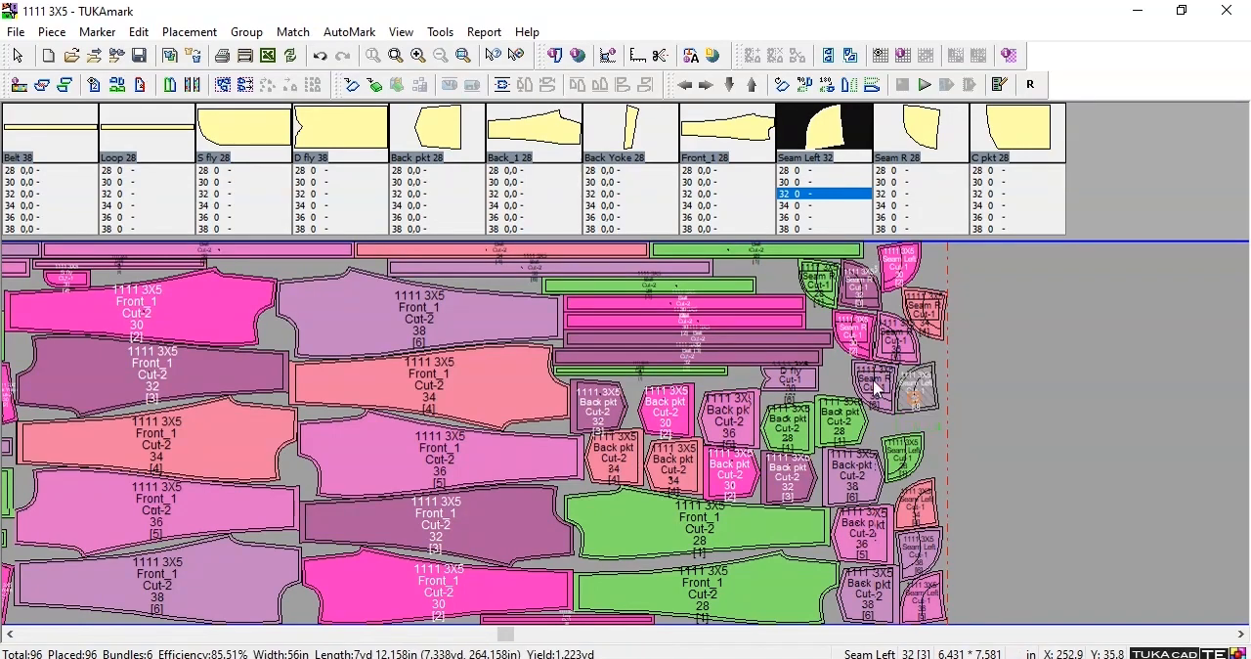
{"action": "left_click_drag", "start_coordinate": [905, 469], "coordinate": [813, 382]}
{"action": "left_click_drag", "start_coordinate": [921, 494], "coordinate": [860, 440]}
{"action": "left_click_drag", "start_coordinate": [927, 538], "coordinate": [811, 489]}
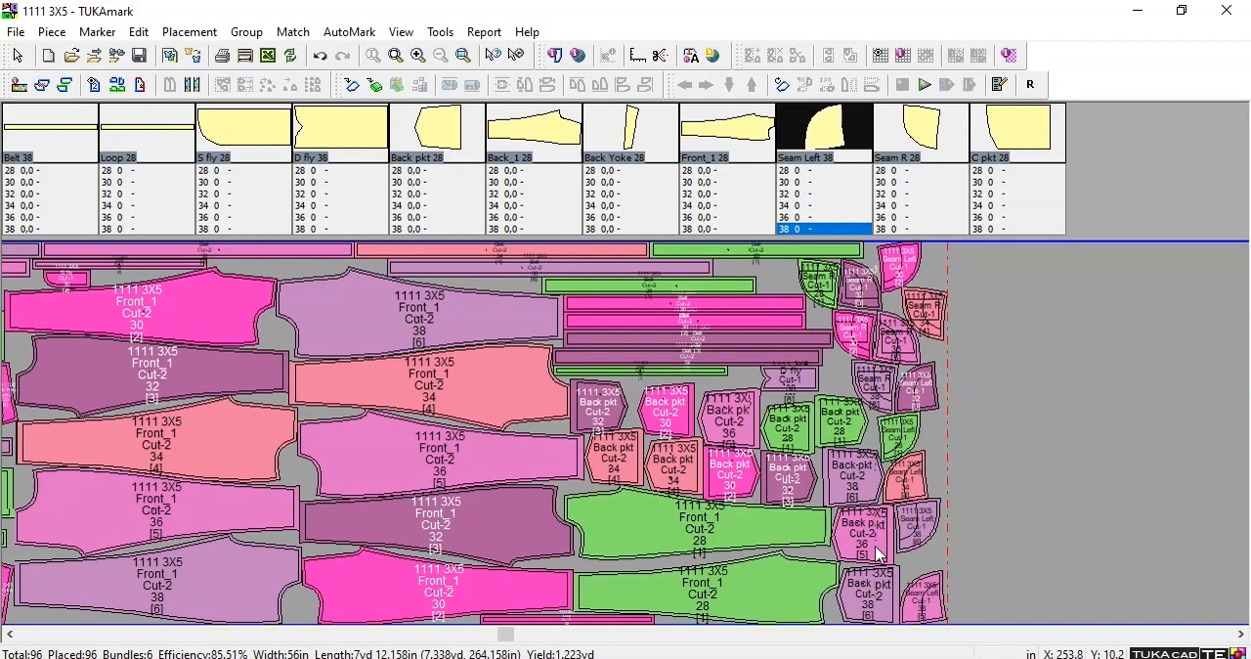
Swap the upper-row size 28 back pocket with the lowest size 38 pocket, and push the size 36 Seam Left against the size 28 pocket.
{"action": "left_click_drag", "start_coordinate": [797, 430], "coordinate": [977, 562]}
{"action": "left_click_drag", "start_coordinate": [868, 601], "coordinate": [954, 442]}
{"action": "mouse_move", "coordinate": [969, 553]}
{"action": "left_mouse_down"}
{"action": "mouse_move", "coordinate": [833, 579]}
{"action": "mouse_move", "coordinate": [865, 599]}
{"action": "left_mouse_up"}
{"action": "mouse_move", "coordinate": [956, 444]}
{"action": "left_mouse_down"}
{"action": "mouse_move", "coordinate": [718, 418]}
{"action": "mouse_move", "coordinate": [728, 416]}
{"action": "left_mouse_up"}
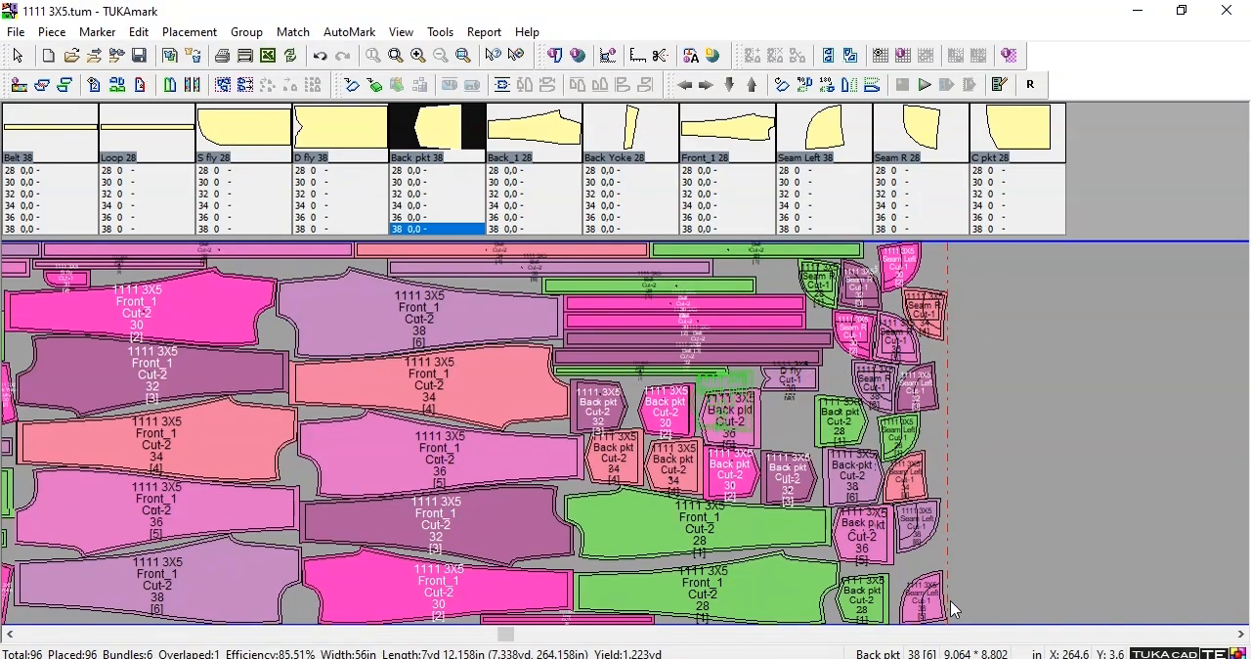
{"action": "left_click", "coordinate": [931, 611]}
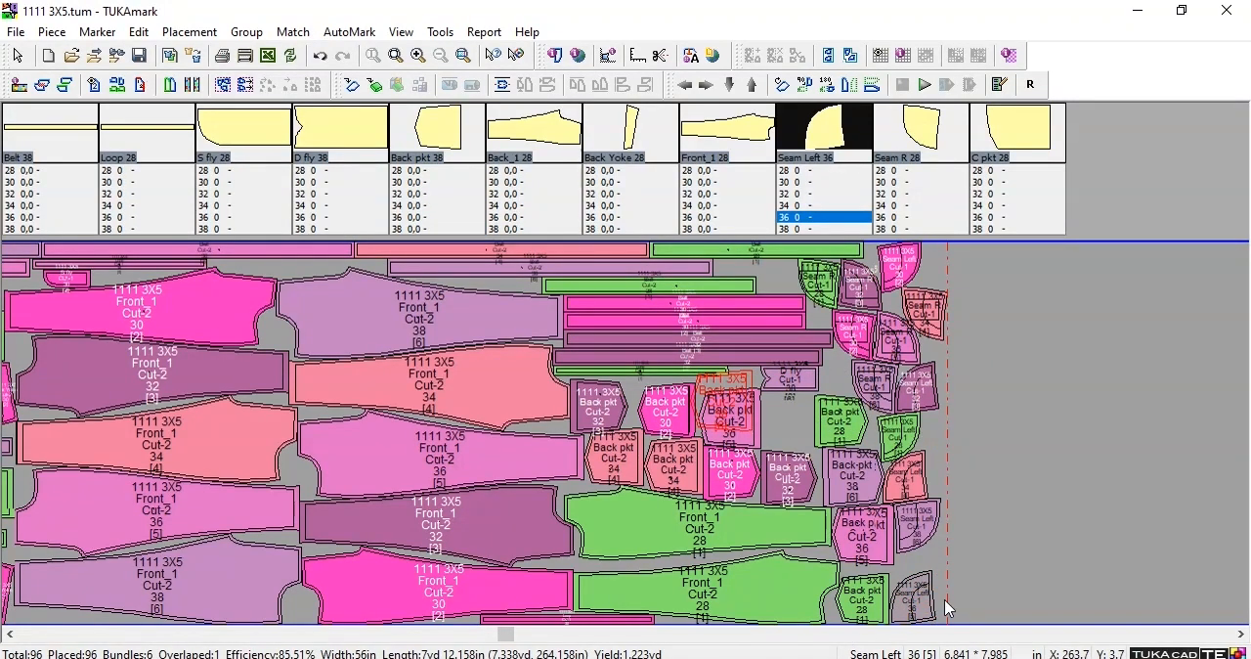
{"action": "left_click_drag", "start_coordinate": [737, 389], "coordinate": [839, 422]}
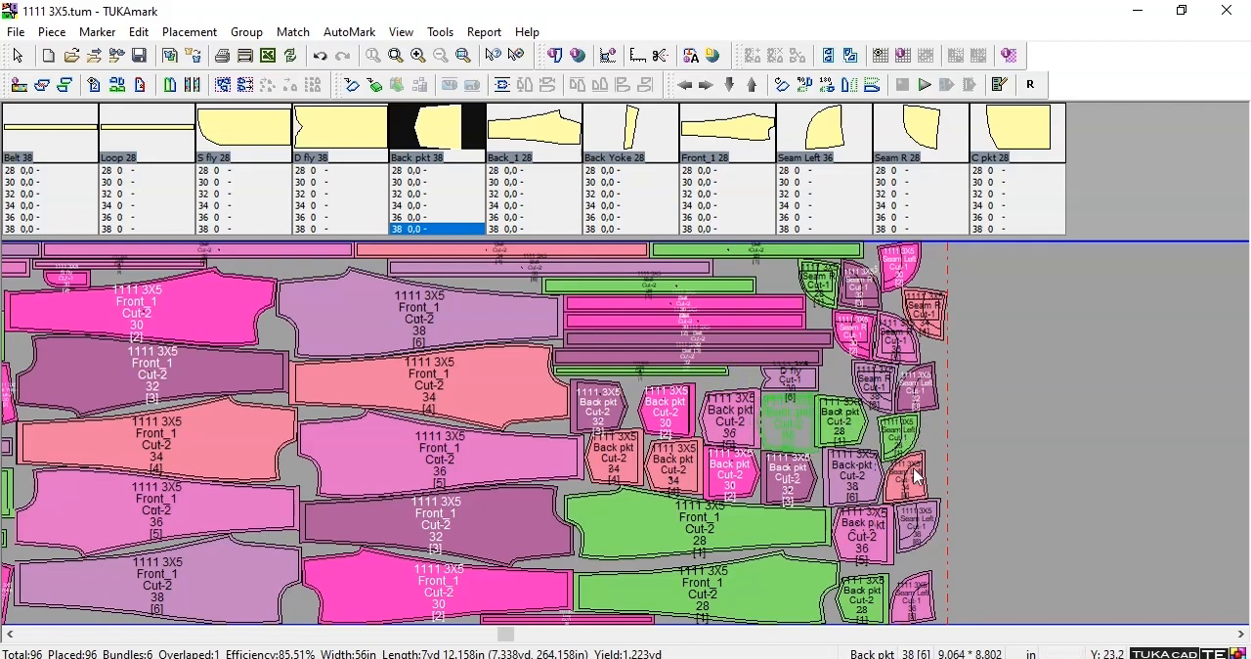
Move the size 38, 34 and 28 Seam Left pieces down toward the size 36 one, and shift the size 32 piece outward.
{"action": "left_click_drag", "start_coordinate": [917, 533], "coordinate": [916, 557]}
{"action": "left_click_drag", "start_coordinate": [911, 483], "coordinate": [896, 526]}
{"action": "left_click_drag", "start_coordinate": [911, 446], "coordinate": [907, 464]}
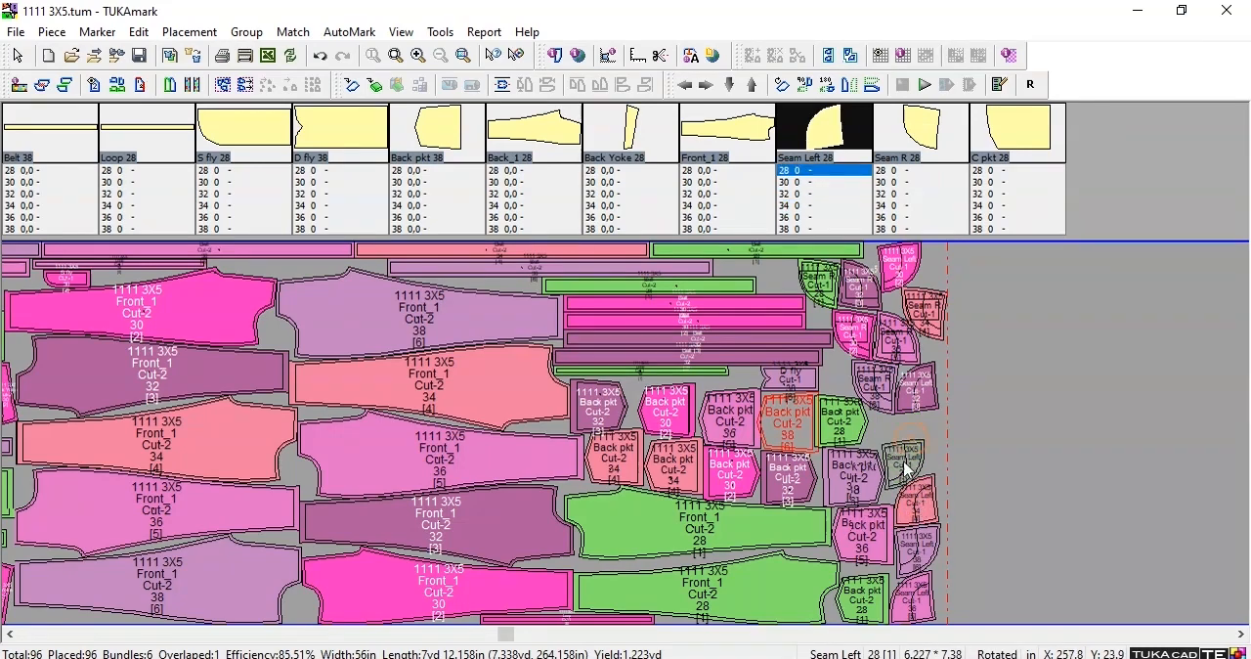
{"action": "left_click_drag", "start_coordinate": [914, 402], "coordinate": [964, 398]}
Shift the upper-row size 28 back pocket and the size 38 Seam R toward the marker's end to make room for the size 38 pocket.
{"action": "left_click_drag", "start_coordinate": [842, 414], "coordinate": [877, 430]}
{"action": "left_click_drag", "start_coordinate": [794, 426], "coordinate": [927, 431]}
{"action": "left_click_drag", "start_coordinate": [881, 393], "coordinate": [926, 370]}
{"action": "left_click_drag", "start_coordinate": [847, 428], "coordinate": [945, 439]}
{"action": "left_click_drag", "start_coordinate": [804, 422], "coordinate": [869, 422]}
{"action": "left_click_drag", "start_coordinate": [787, 373], "coordinate": [810, 433]}
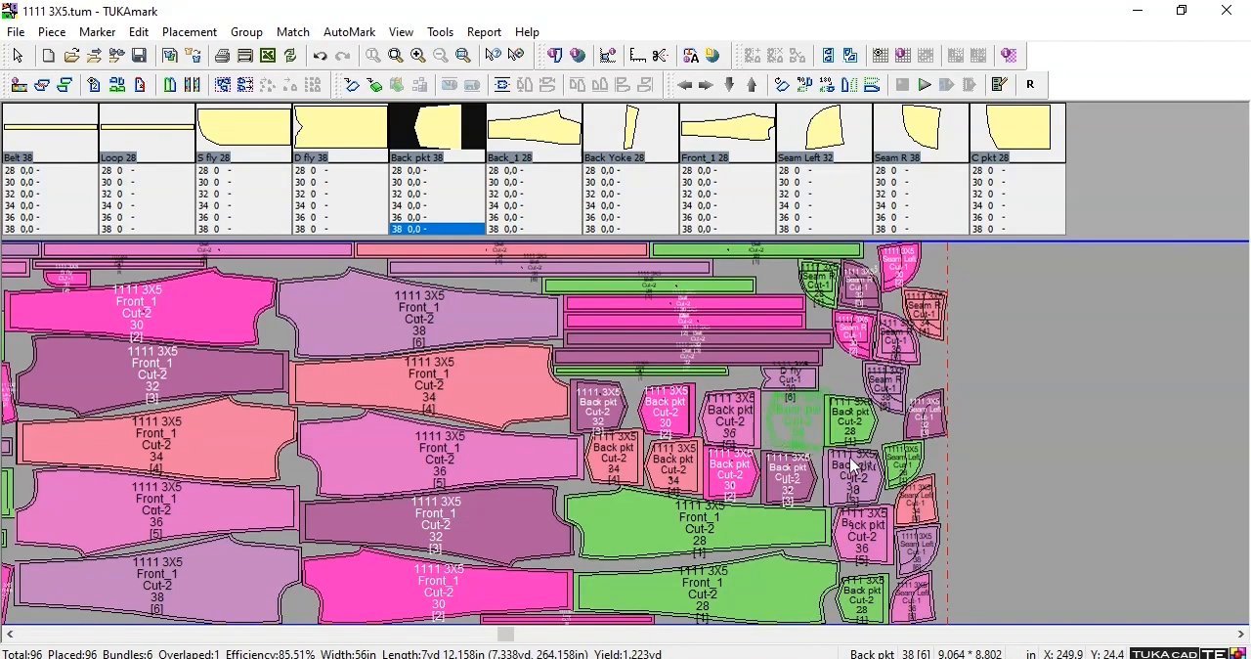
Push the lower-row size 38 back pocket against its neighbours and refit the size 32 Seam Left and size 38 Seam R beside it.
{"action": "left_click_drag", "start_coordinate": [855, 481], "coordinate": [923, 479]}
{"action": "left_click", "coordinate": [926, 430]}
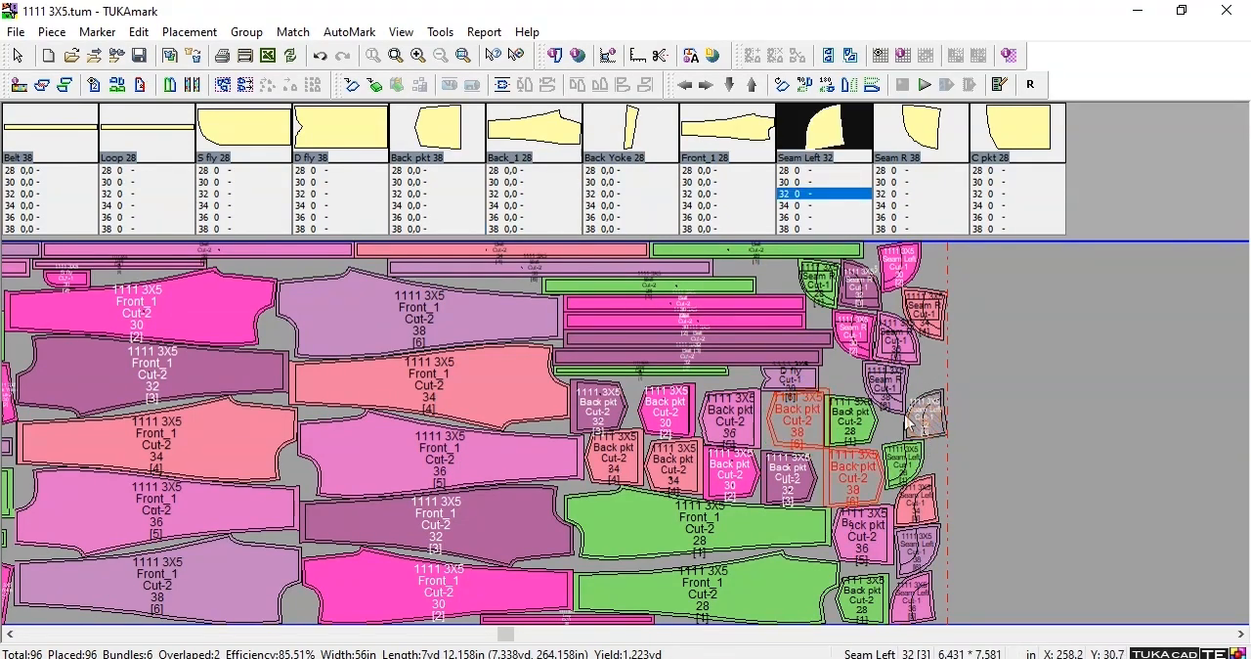
{"action": "left_click", "coordinate": [883, 386]}
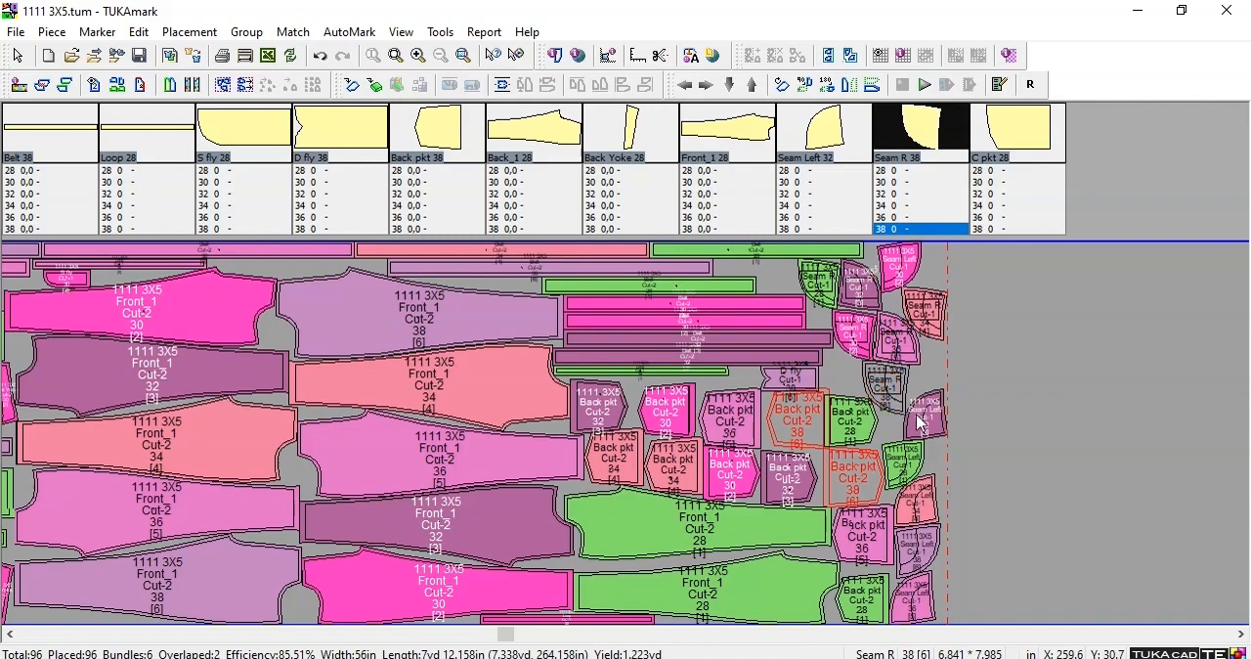
{"action": "left_click", "coordinate": [917, 416]}
Move the size 38 D fly from above the upper-row size 38 back pocket to the gaps near the marker's start.
{"action": "left_click", "coordinate": [798, 404]}
{"action": "left_click", "coordinate": [787, 379]}
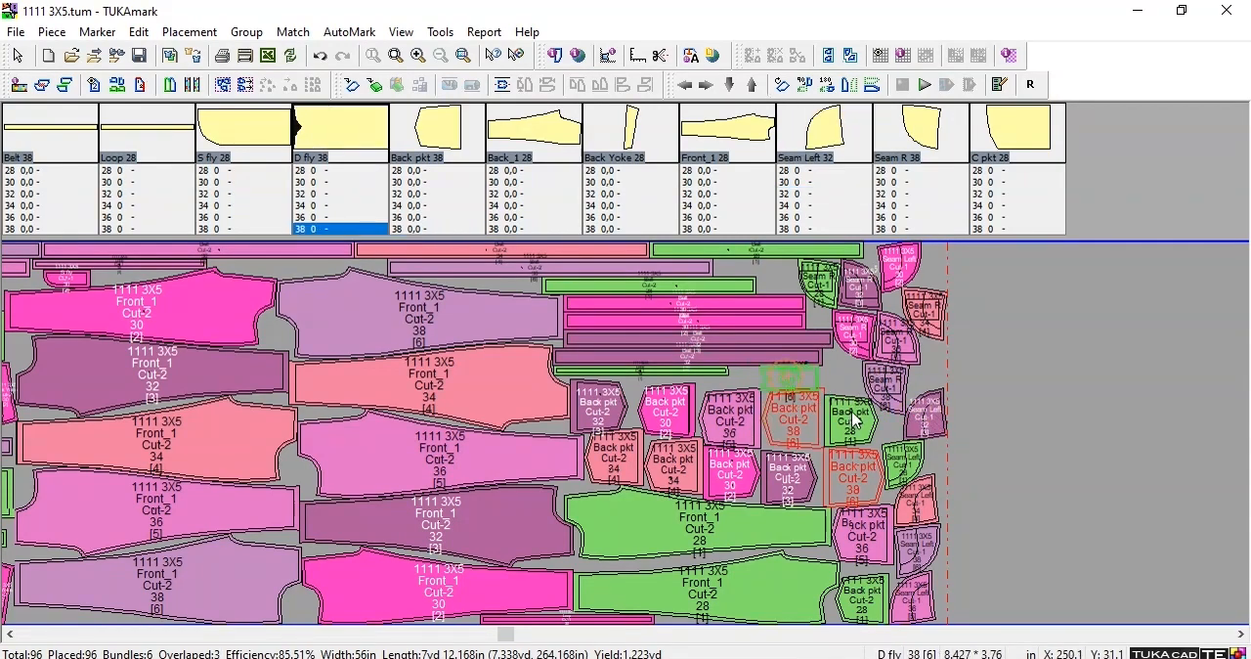
{"action": "mouse_move", "coordinate": [789, 381]}
{"action": "left_mouse_down"}
{"action": "mouse_move", "coordinate": [788, 280]}
{"action": "mouse_move", "coordinate": [20, 344]}
{"action": "mouse_move", "coordinate": [154, 504]}
{"action": "mouse_move", "coordinate": [48, 356]}
{"action": "mouse_move", "coordinate": [83, 428]}
{"action": "left_mouse_up"}
{"action": "left_click_drag", "start_coordinate": [58, 355], "coordinate": [34, 348]}
{"action": "left_click_drag", "start_coordinate": [92, 435], "coordinate": [212, 442]}
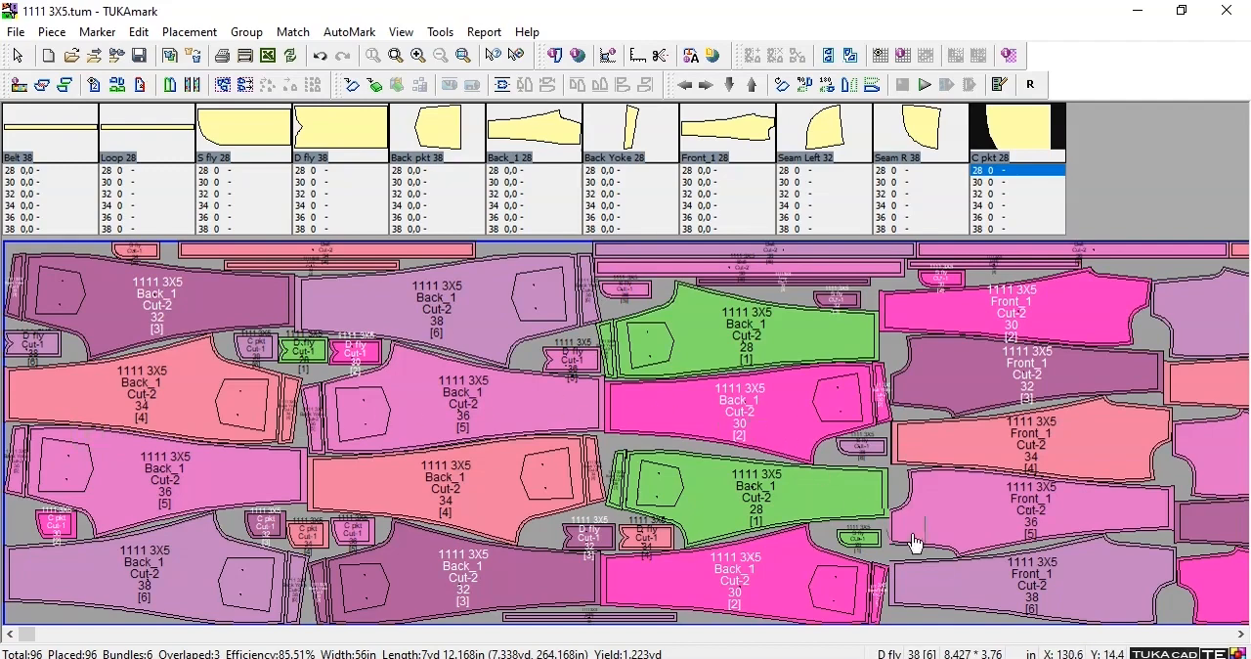
Move the size 36 D fly into the size 36 S fly's place, and the S fly between the size 30 and 38 Front_1 pieces.
{"action": "mouse_move", "coordinate": [557, 535]}
{"action": "left_mouse_down"}
{"action": "mouse_move", "coordinate": [555, 546]}
{"action": "mouse_move", "coordinate": [523, 541]}
{"action": "mouse_move", "coordinate": [964, 366]}
{"action": "mouse_move", "coordinate": [893, 338]}
{"action": "mouse_move", "coordinate": [597, 331]}
{"action": "mouse_move", "coordinate": [651, 474]}
{"action": "mouse_move", "coordinate": [435, 350]}
{"action": "mouse_move", "coordinate": [297, 296]}
{"action": "mouse_move", "coordinate": [98, 397]}
{"action": "mouse_move", "coordinate": [587, 412]}
{"action": "mouse_move", "coordinate": [628, 373]}
{"action": "left_mouse_up"}
{"action": "left_click_drag", "start_coordinate": [625, 298], "coordinate": [646, 411]}
{"action": "left_click_drag", "start_coordinate": [631, 363], "coordinate": [635, 295]}
{"action": "mouse_move", "coordinate": [651, 407]}
{"action": "left_mouse_down"}
{"action": "mouse_move", "coordinate": [578, 316]}
{"action": "mouse_move", "coordinate": [651, 447]}
{"action": "mouse_move", "coordinate": [332, 525]}
{"action": "mouse_move", "coordinate": [538, 555]}
{"action": "mouse_move", "coordinate": [92, 539]}
{"action": "mouse_move", "coordinate": [62, 313]}
{"action": "mouse_move", "coordinate": [717, 354]}
{"action": "mouse_move", "coordinate": [877, 346]}
{"action": "mouse_move", "coordinate": [1157, 282]}
{"action": "mouse_move", "coordinate": [1159, 335]}
{"action": "mouse_move", "coordinate": [1191, 358]}
{"action": "left_mouse_up"}
Move and turn the upper-row size 38 back pocket into the vacated space, and tuck the size 28 pocket in above the lower size 38 one.
{"action": "left_click_drag", "start_coordinate": [929, 422], "coordinate": [822, 349]}
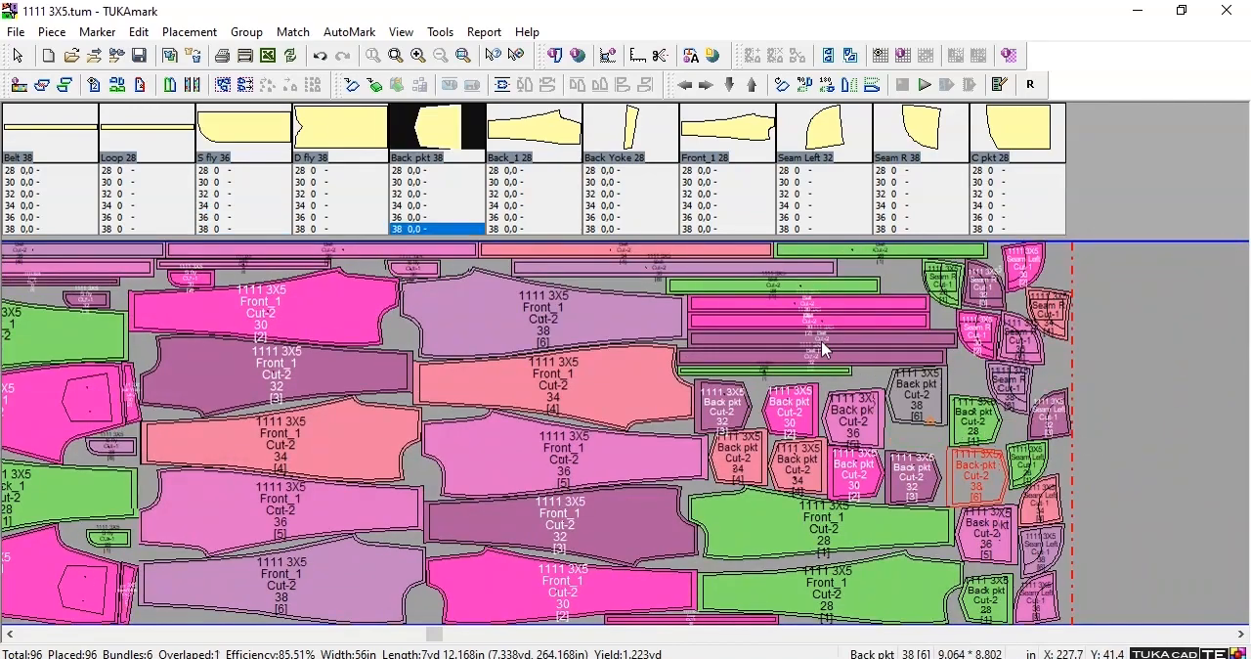
{"action": "right_click", "coordinate": [916, 409]}
{"action": "left_click_drag", "start_coordinate": [973, 483], "coordinate": [942, 488]}
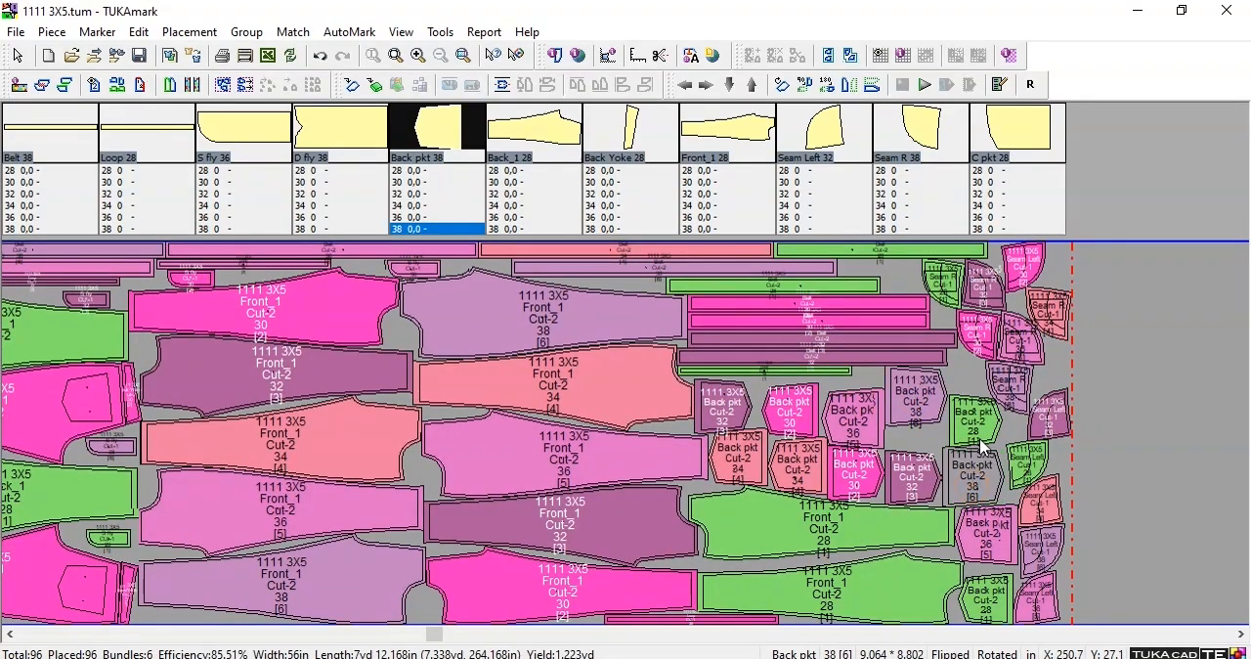
{"action": "left_click_drag", "start_coordinate": [979, 440], "coordinate": [819, 399]}
{"action": "left_click_drag", "start_coordinate": [984, 423], "coordinate": [883, 461]}
{"action": "right_click", "coordinate": [985, 423]}
Pull the size 38 Seam R and size 32 Seam Left inward behind the size 28 back pocket, and try turning the Seam R.
{"action": "left_click_drag", "start_coordinate": [1013, 399], "coordinate": [978, 405]}
{"action": "left_click_drag", "start_coordinate": [1043, 433], "coordinate": [956, 462]}
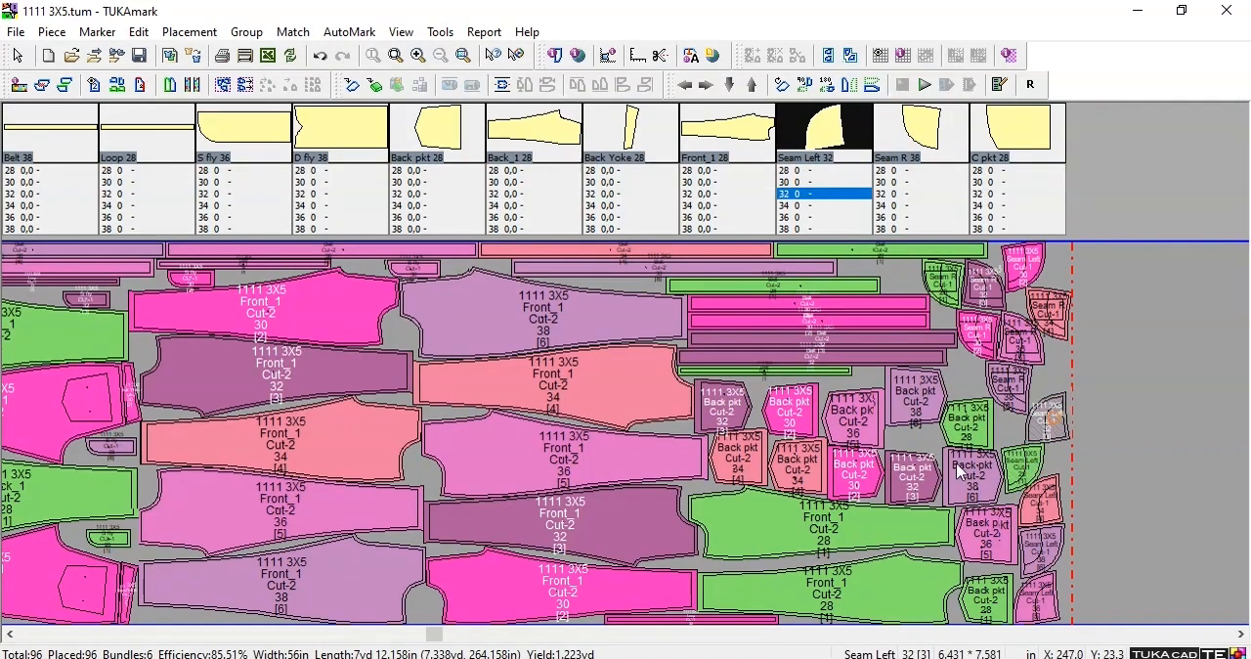
{"action": "left_click_drag", "start_coordinate": [1011, 405], "coordinate": [899, 357]}
{"action": "left_click", "coordinate": [1058, 320]}
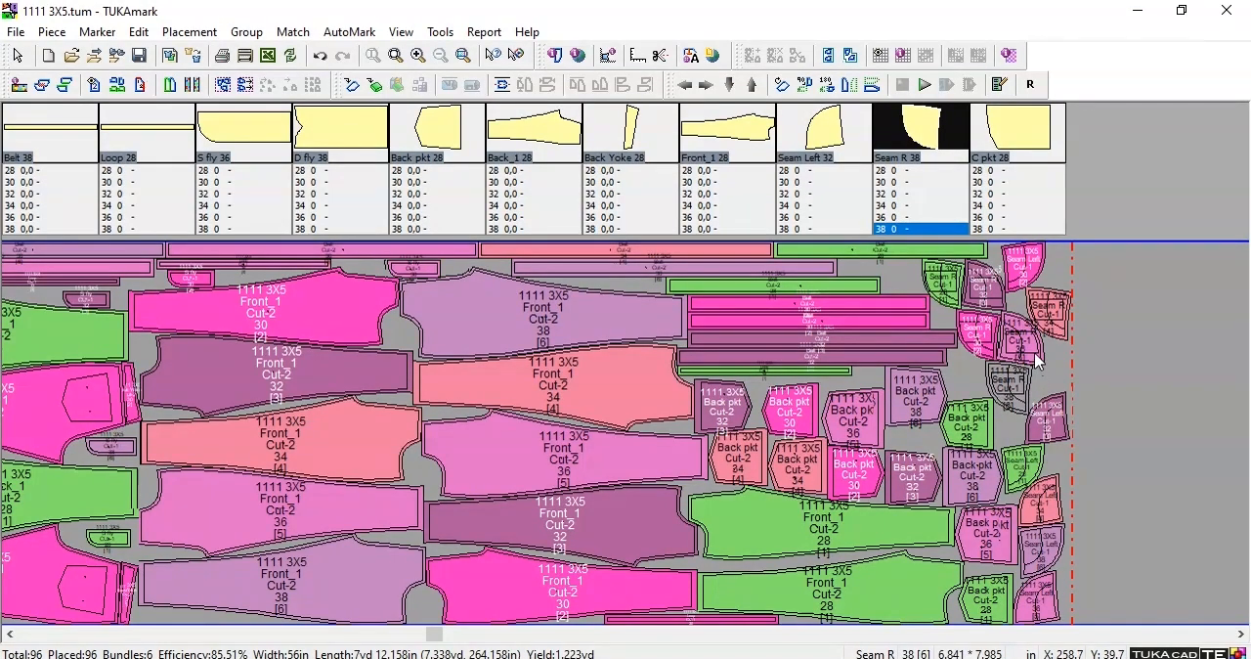
{"action": "right_click", "coordinate": [1013, 395]}
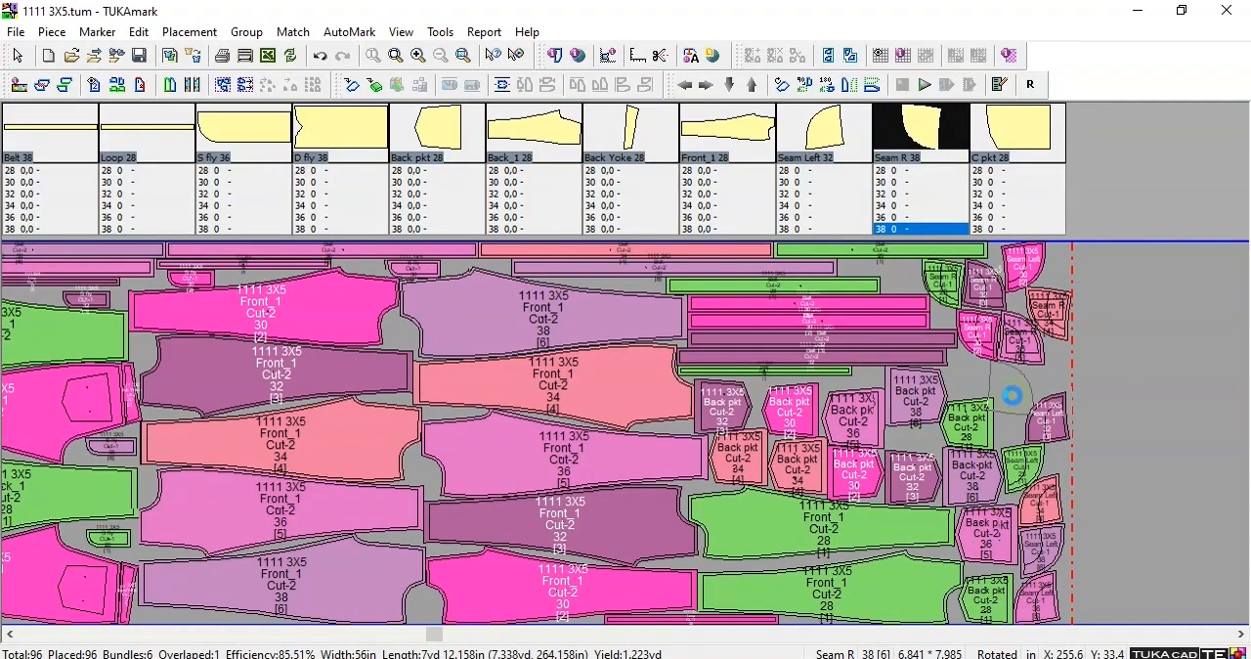
Shift the upper-row size 38 and 36 back pockets inward, turn the size 38 Seam R back, and close the size 28 pocket up.
{"action": "left_click_drag", "start_coordinate": [916, 400], "coordinate": [780, 335]}
{"action": "left_click_drag", "start_coordinate": [861, 410], "coordinate": [773, 373]}
{"action": "left_click", "coordinate": [1017, 397]}
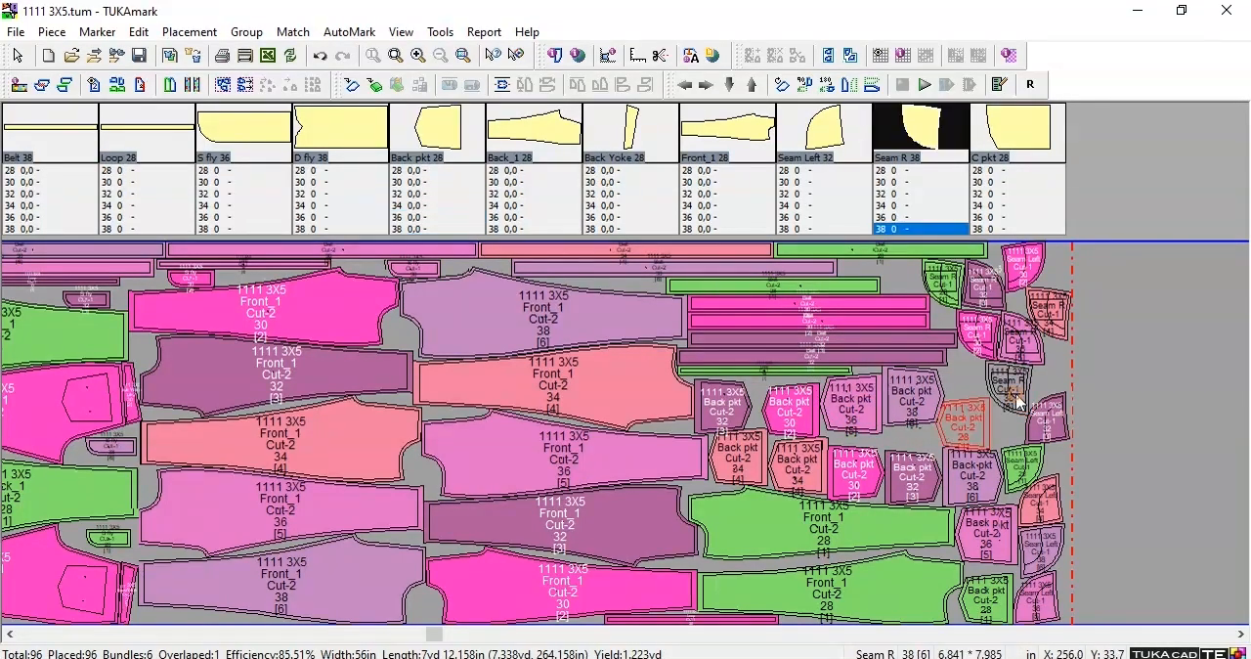
{"action": "left_click_drag", "start_coordinate": [969, 420], "coordinate": [953, 448]}
Pull the size 38 and 34 Seam R pieces and the size 32 Seam Left in from the marker's end, and save the marker.
{"action": "left_click_drag", "start_coordinate": [1022, 388], "coordinate": [976, 364]}
{"action": "left_click_drag", "start_coordinate": [1059, 318], "coordinate": [1067, 321]}
{"action": "left_click_drag", "start_coordinate": [1051, 430], "coordinate": [810, 477]}
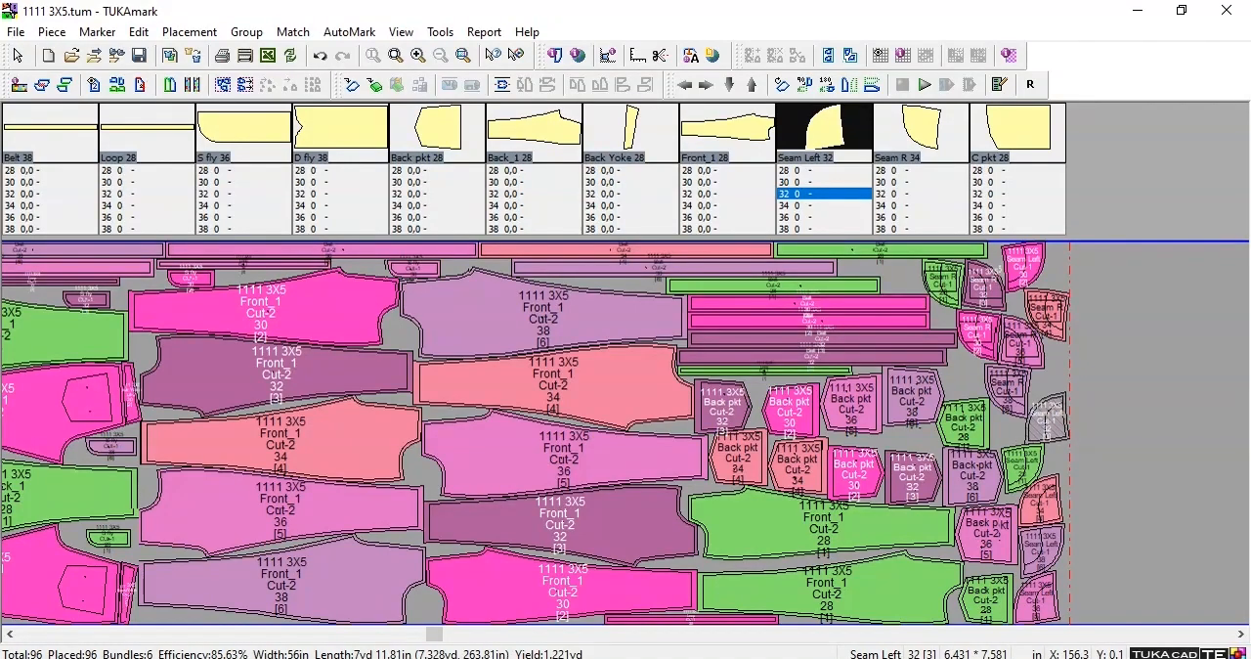
{"action": "left_click", "coordinate": [1101, 396]}
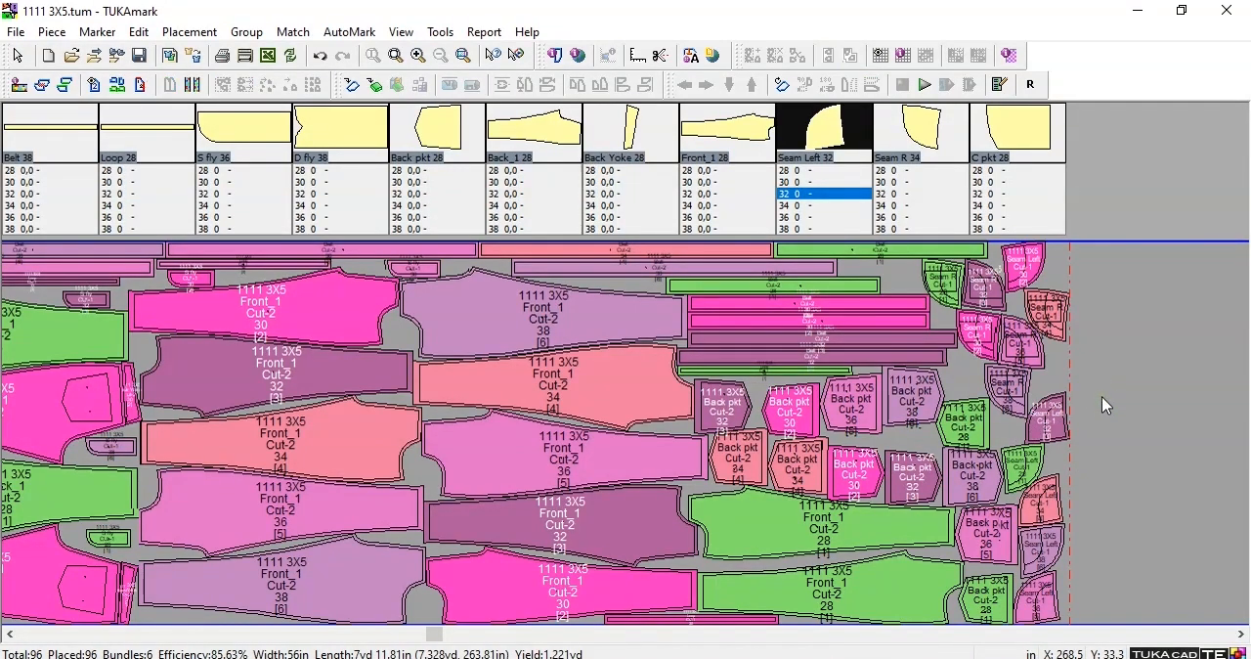
{"action": "key", "text": "ctrl+s"}
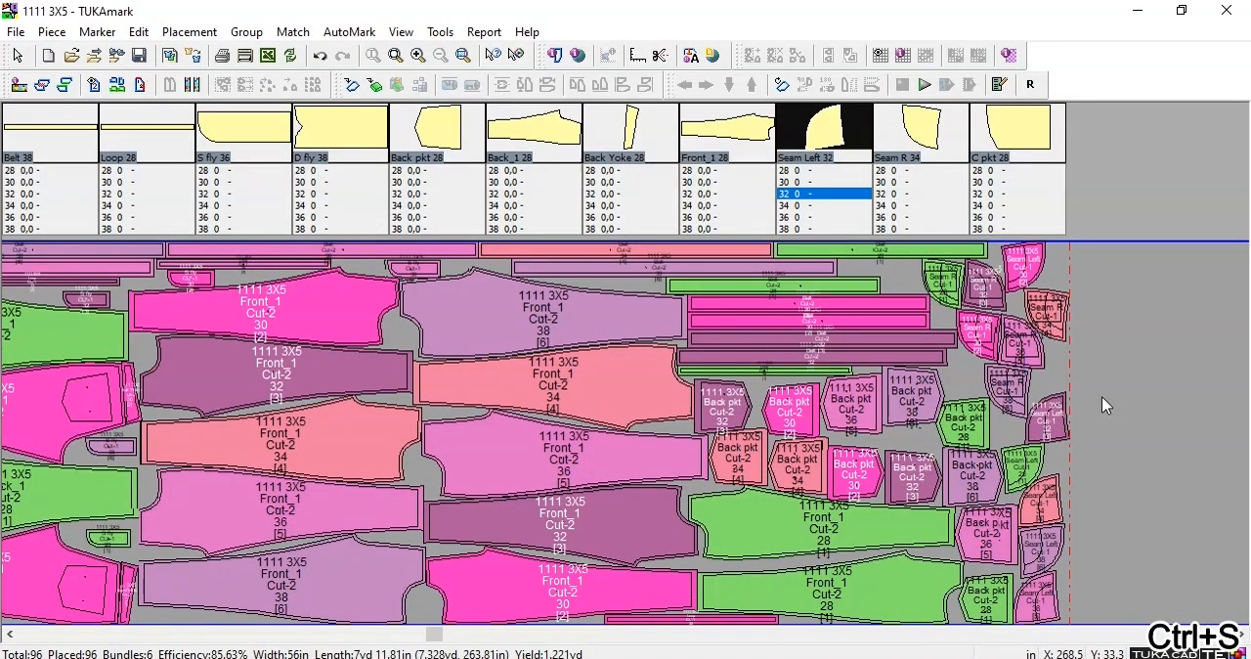